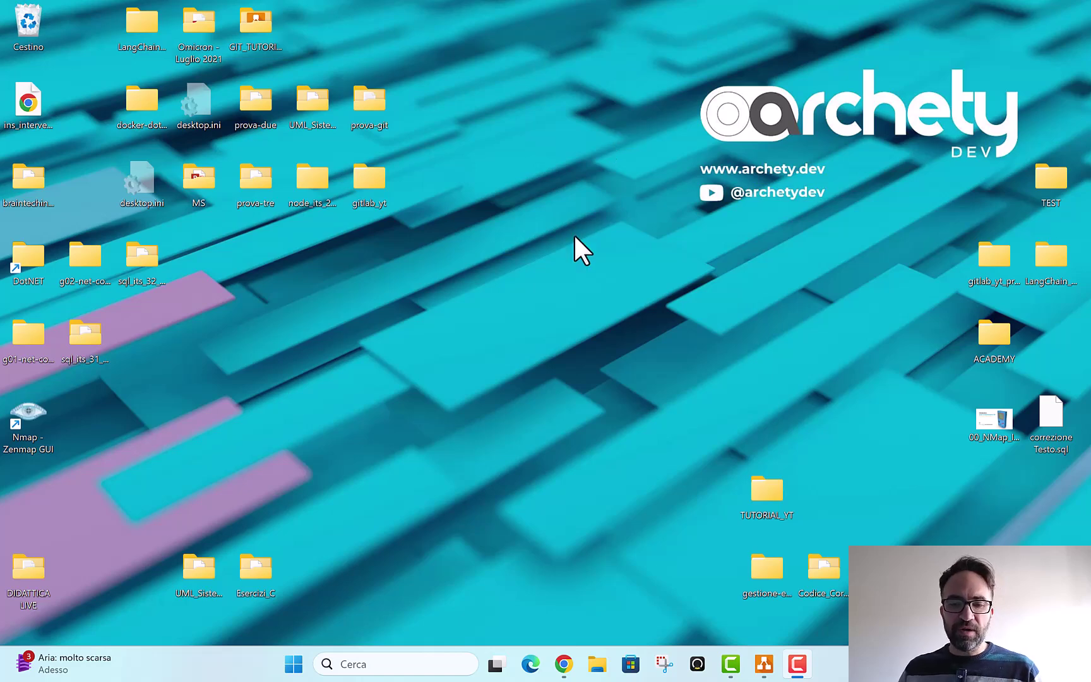
In a maximized Chrome window, search the web for "download eclipse" and open the Eclipse Foundation's Eclipse Downloads page
{"action": "left_click", "coordinate": [563, 664]}
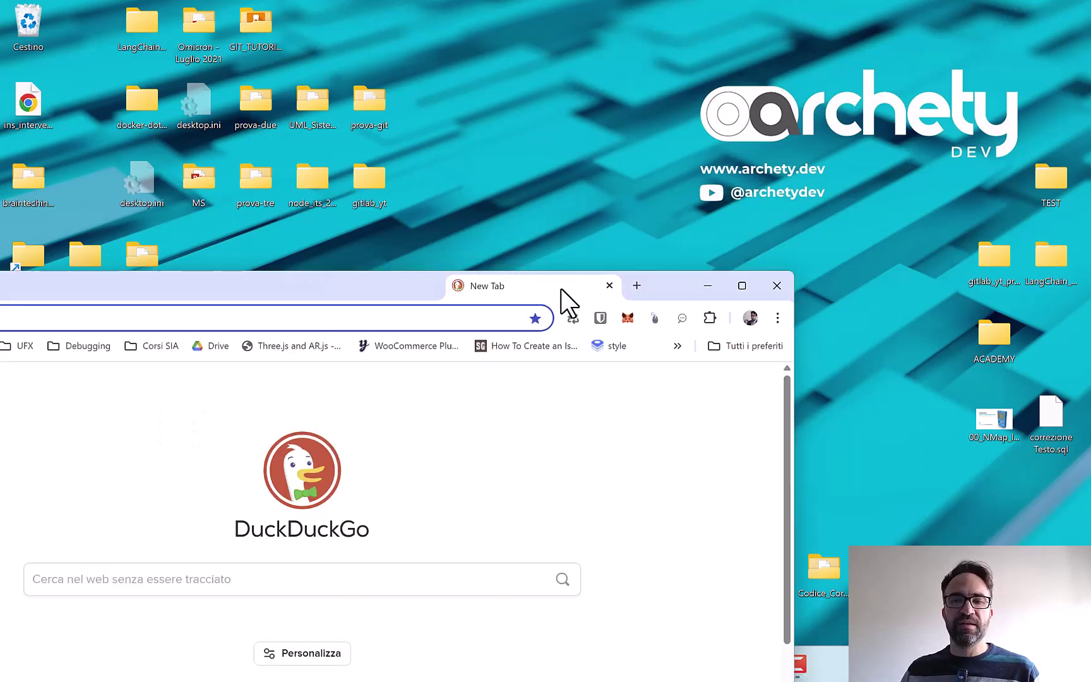
{"action": "left_click_drag", "start_coordinate": [561, 290], "coordinate": [713, 203]}
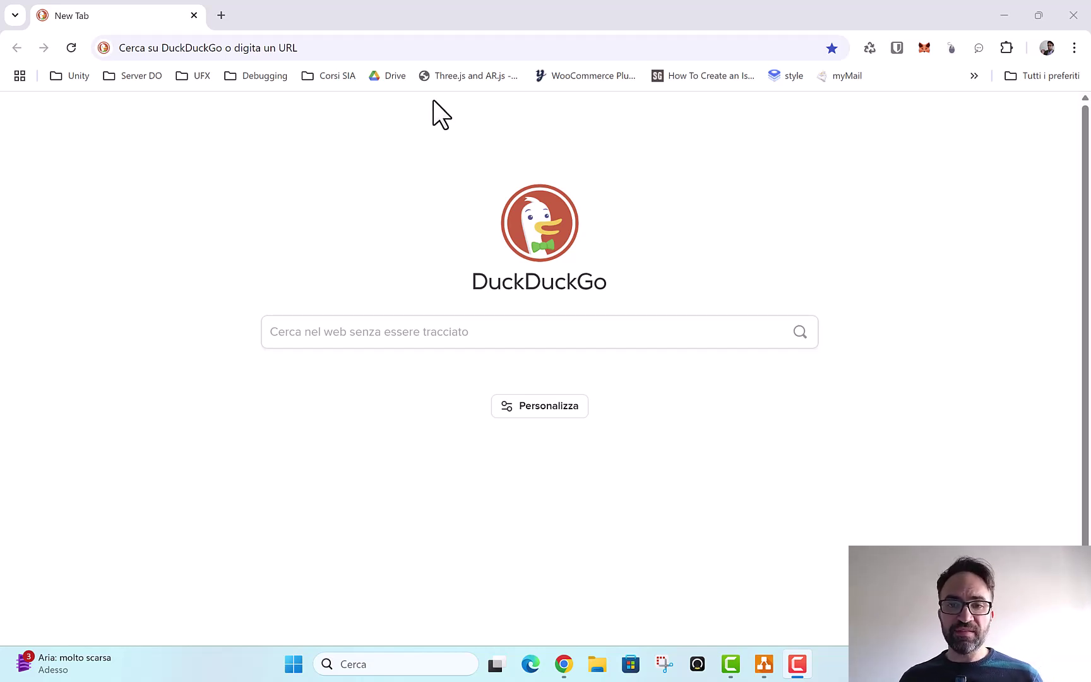
{"action": "left_click", "coordinate": [393, 52]}
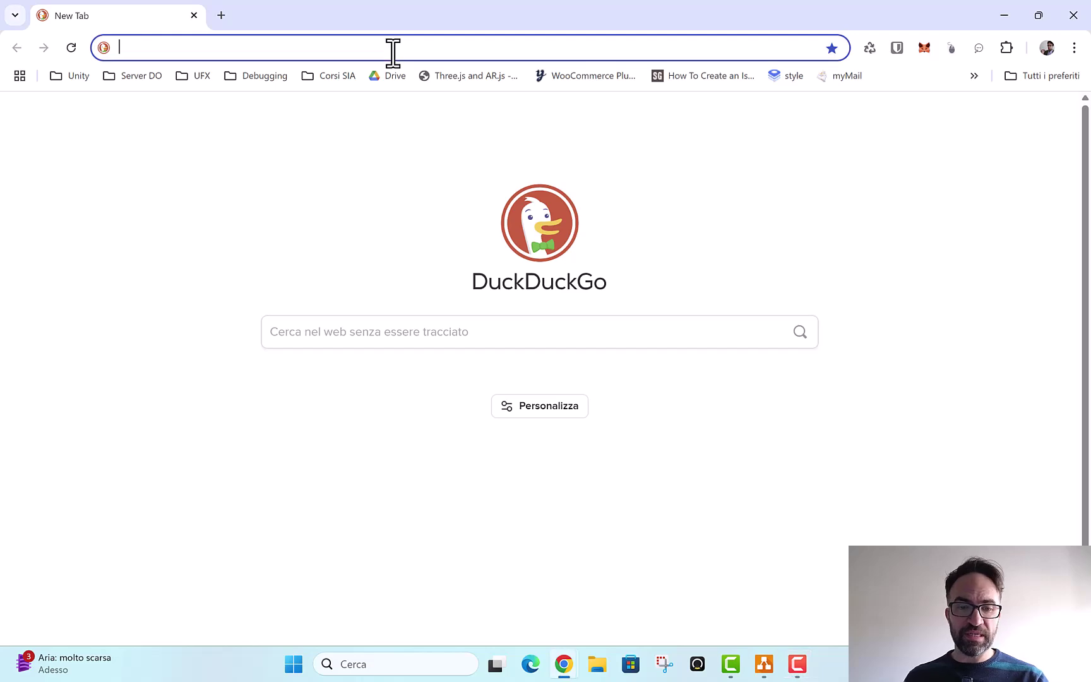
{"action": "type", "text": "download eclipse"}
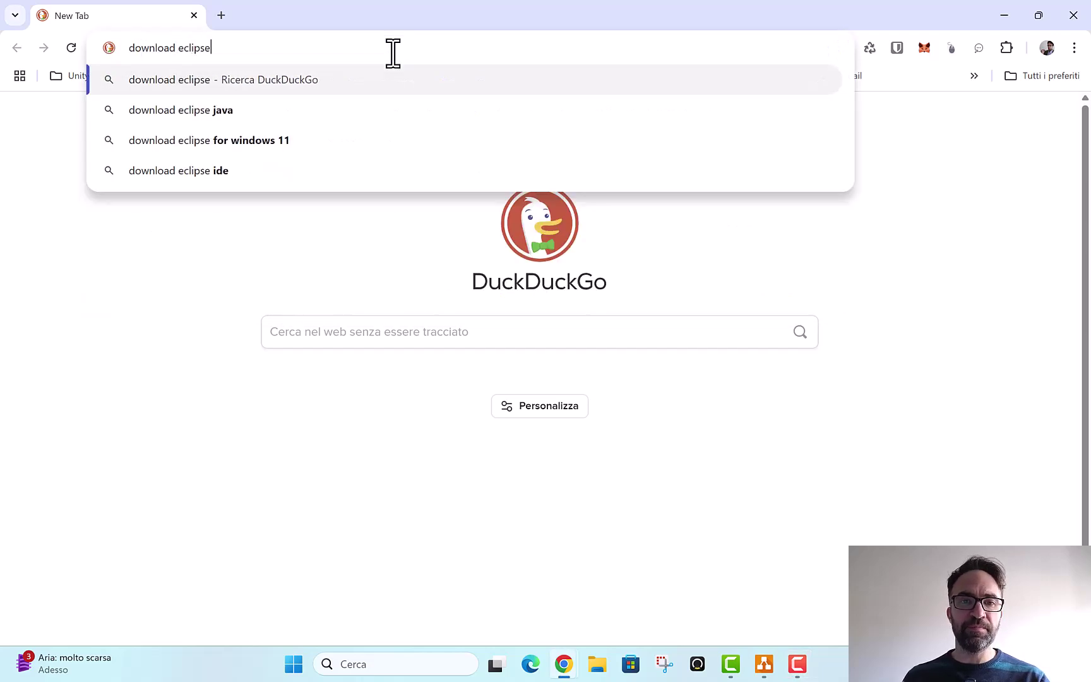
{"action": "key", "text": "Return"}
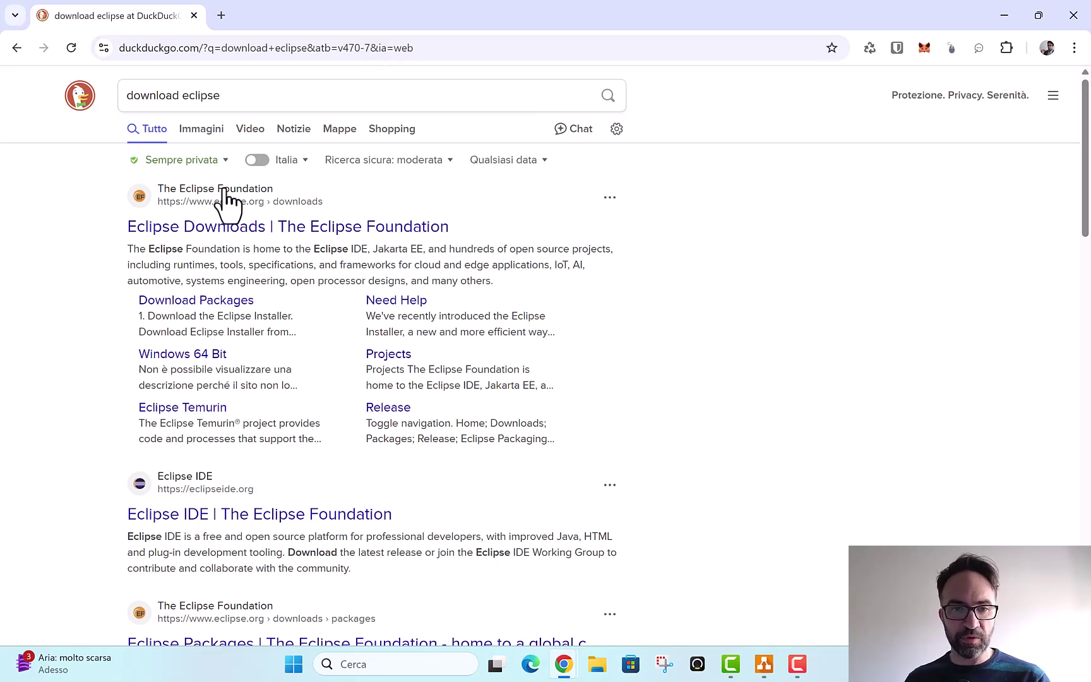
{"action": "left_click", "coordinate": [248, 227]}
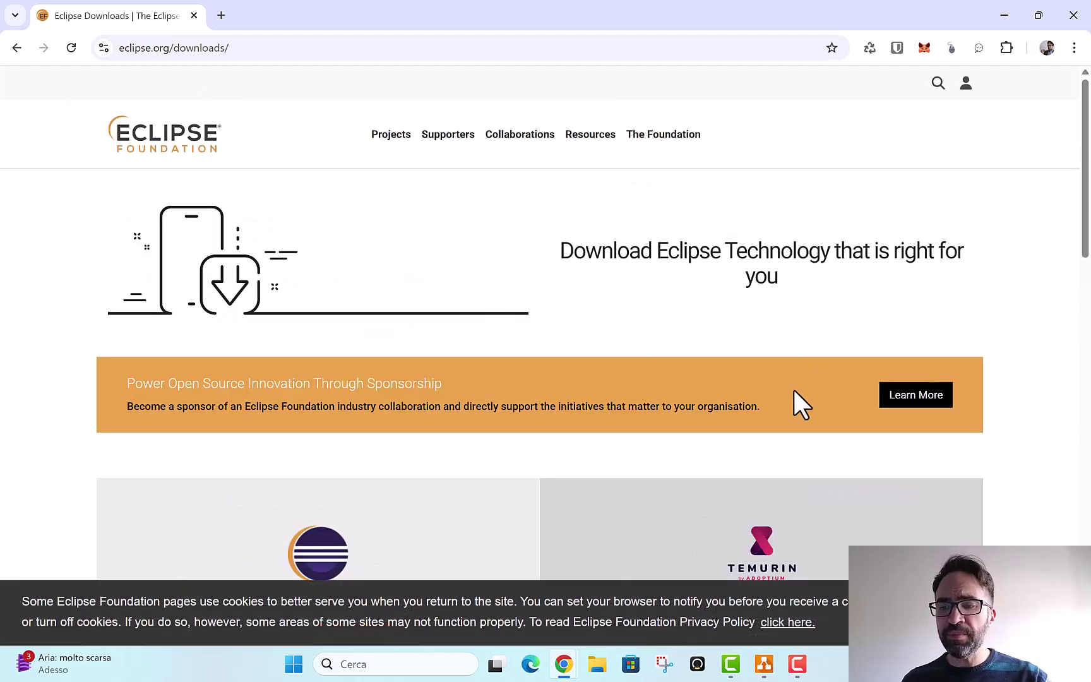
Choose the x86_64 download of the Eclipse desktop IDE packages installer
{"action": "scroll", "coordinate": [830, 467], "scroll_direction": "down", "scroll_amount": 2}
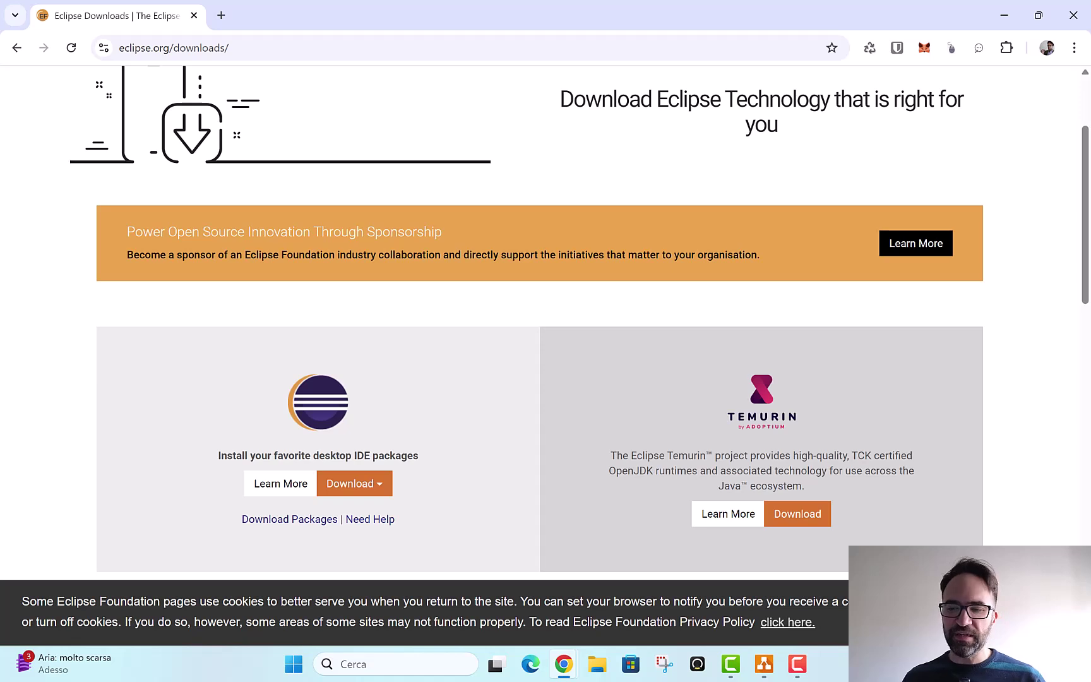
{"action": "scroll", "coordinate": [359, 409], "scroll_direction": "down", "scroll_amount": 1}
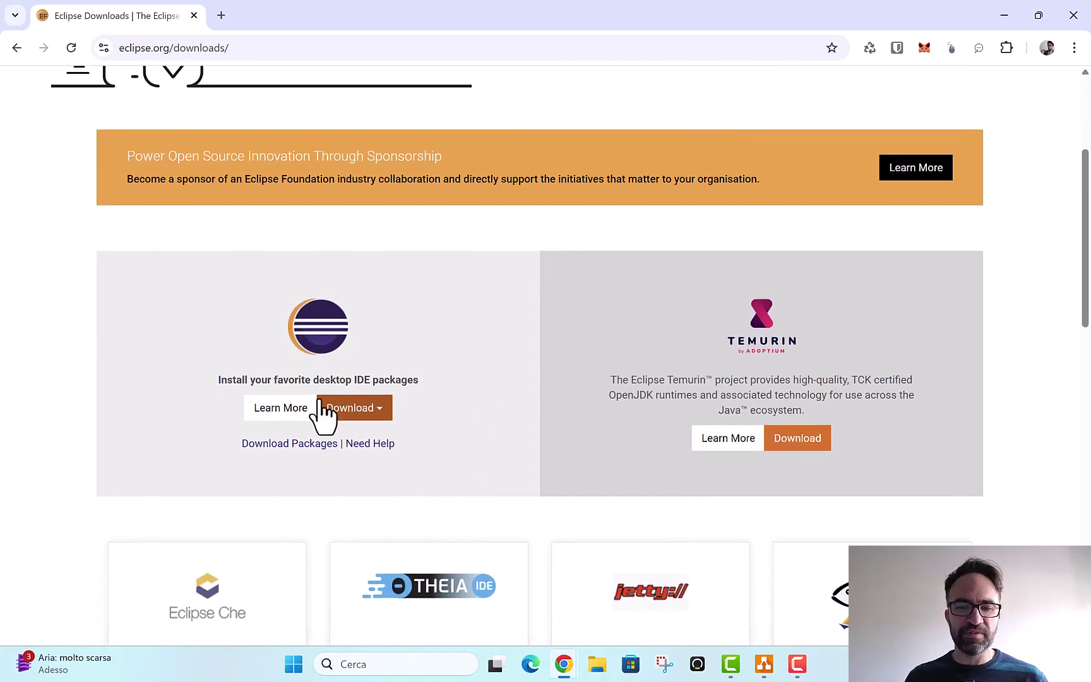
{"action": "left_click_drag", "start_coordinate": [219, 379], "coordinate": [417, 378]}
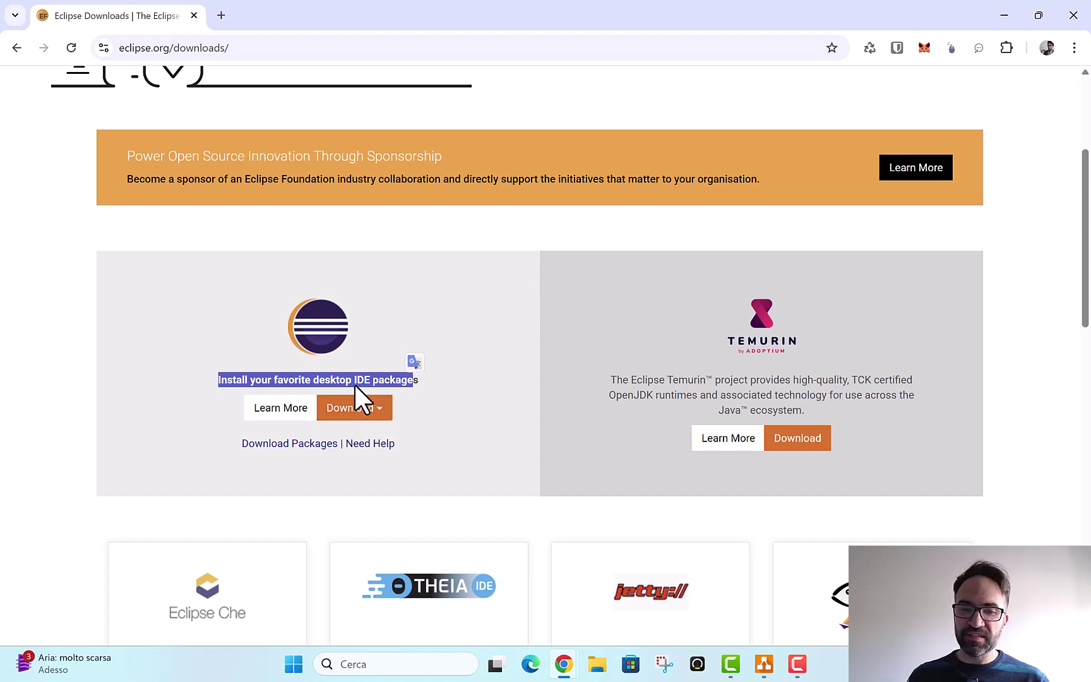
{"action": "left_click", "coordinate": [432, 392]}
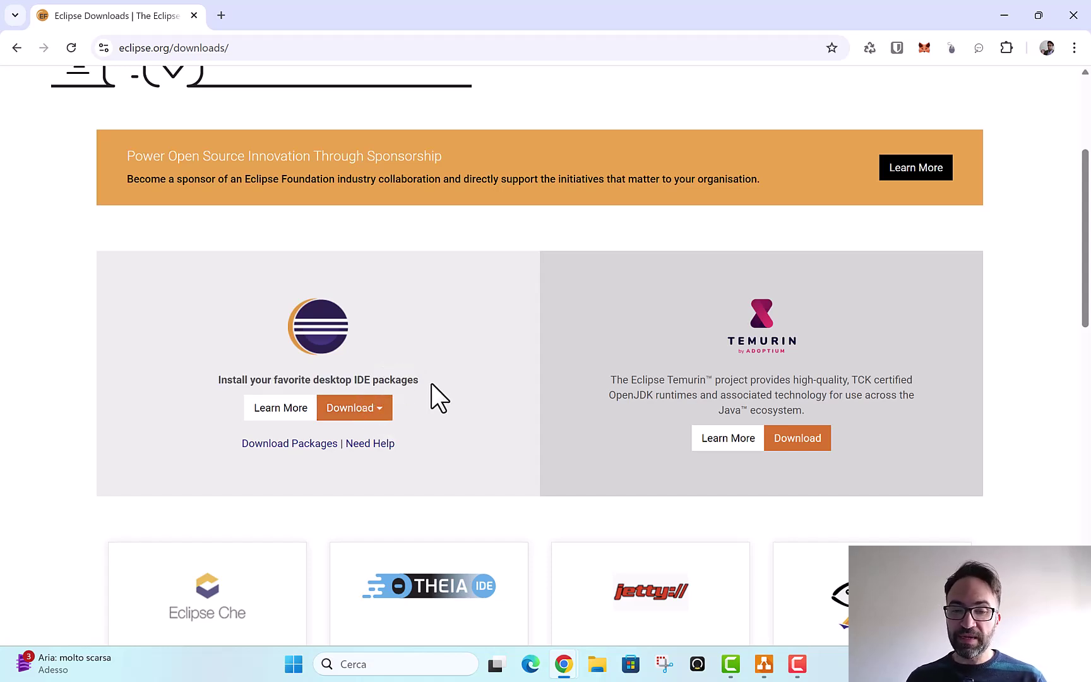
{"action": "left_click", "coordinate": [355, 409]}
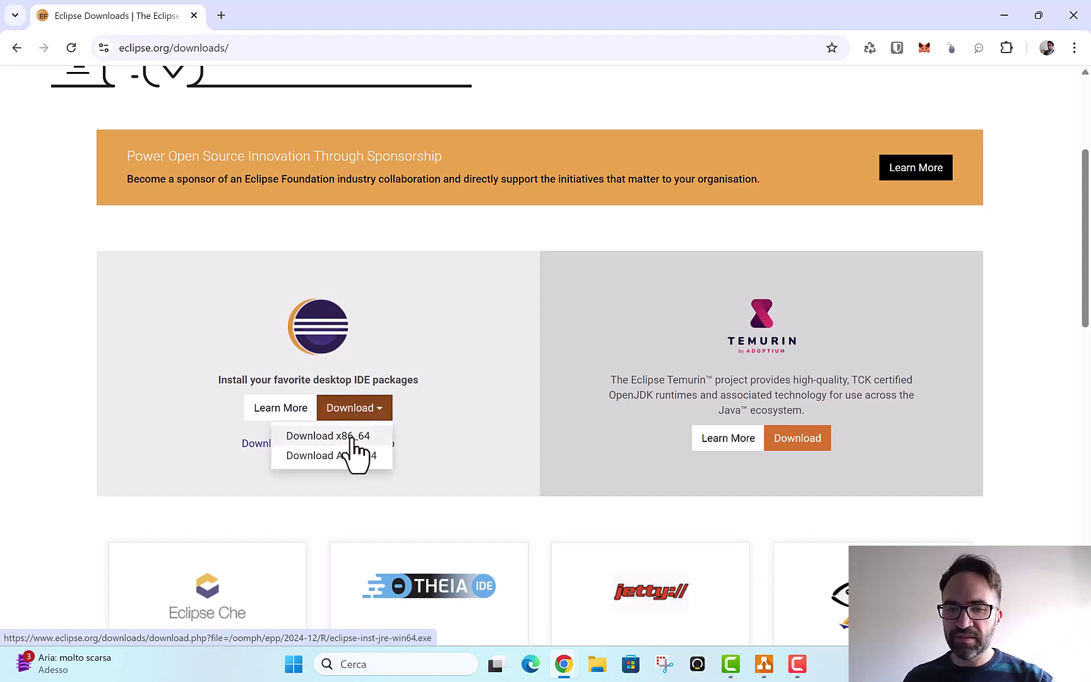
{"action": "left_click", "coordinate": [366, 437]}
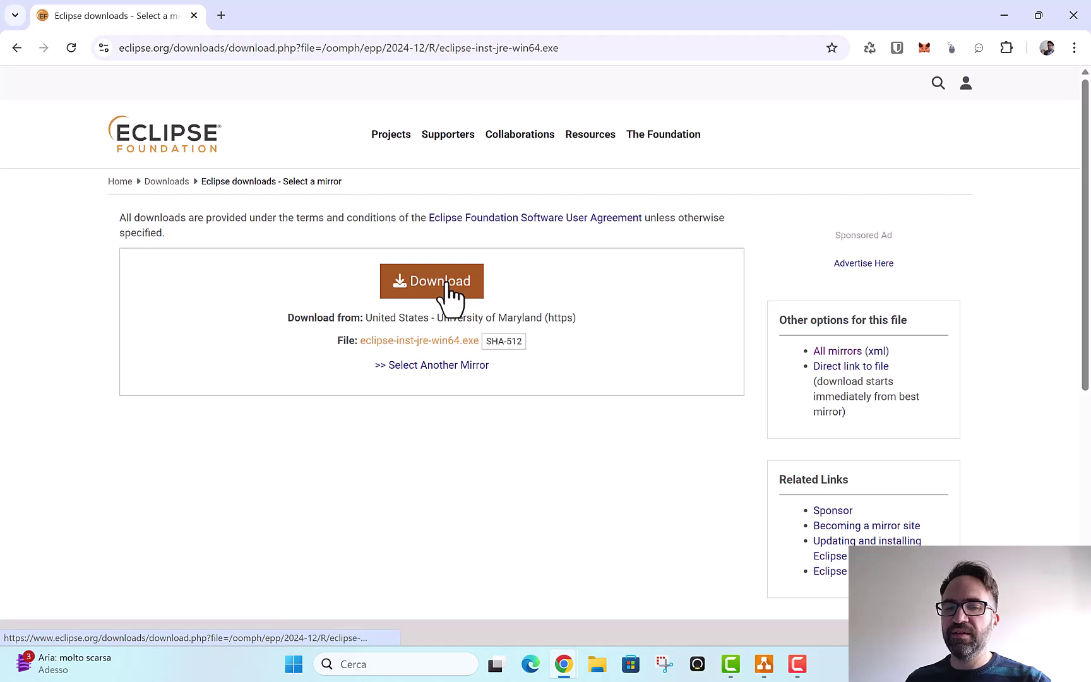
Start downloading eclipse-inst-jre-win64.exe from the offered mirror and check its progress among the recent downloads
{"action": "left_click", "coordinate": [446, 284]}
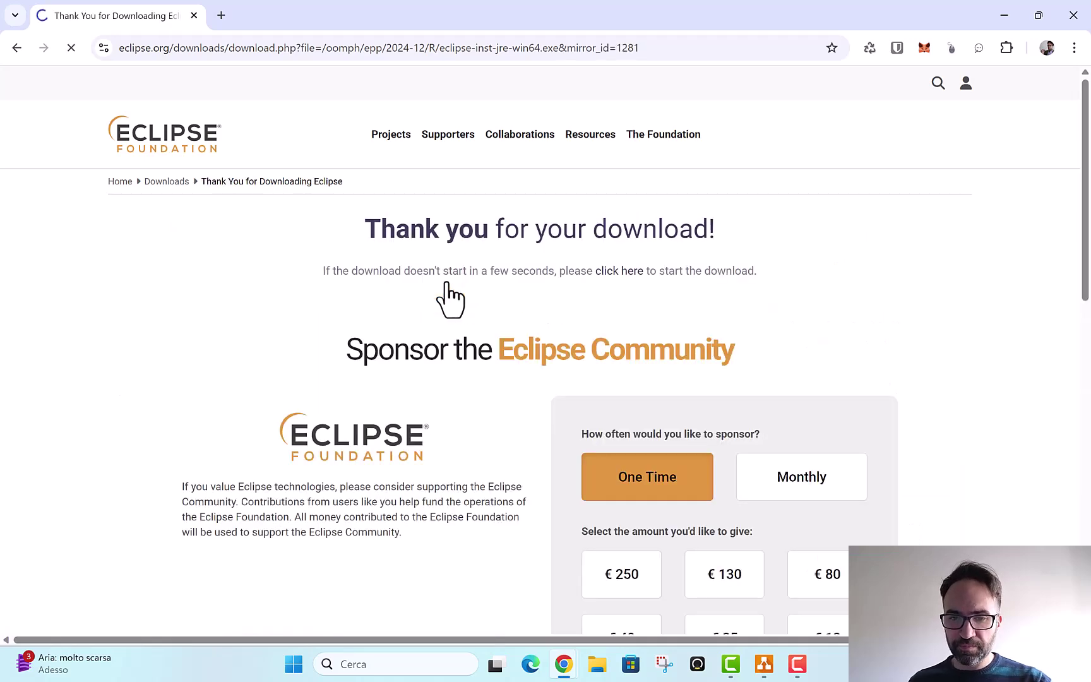
{"action": "scroll", "coordinate": [451, 288], "scroll_direction": "down", "scroll_amount": 1}
{"action": "scroll", "coordinate": [474, 325], "scroll_direction": "up", "scroll_amount": 1}
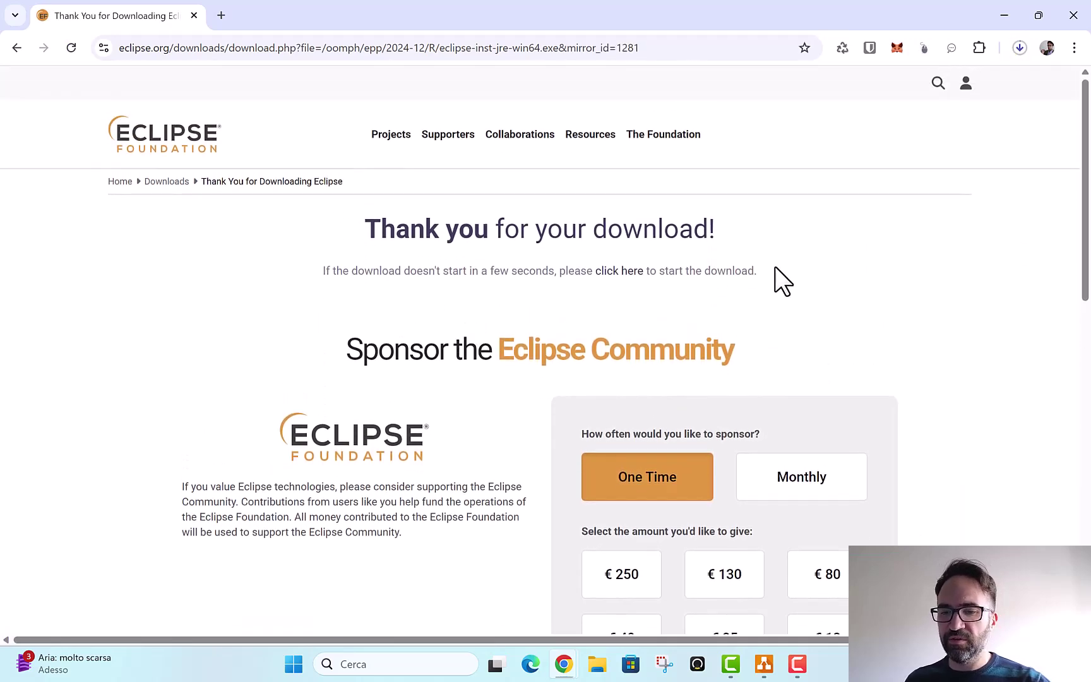
{"action": "left_click", "coordinate": [1017, 46]}
{"action": "left_click", "coordinate": [480, 117]}
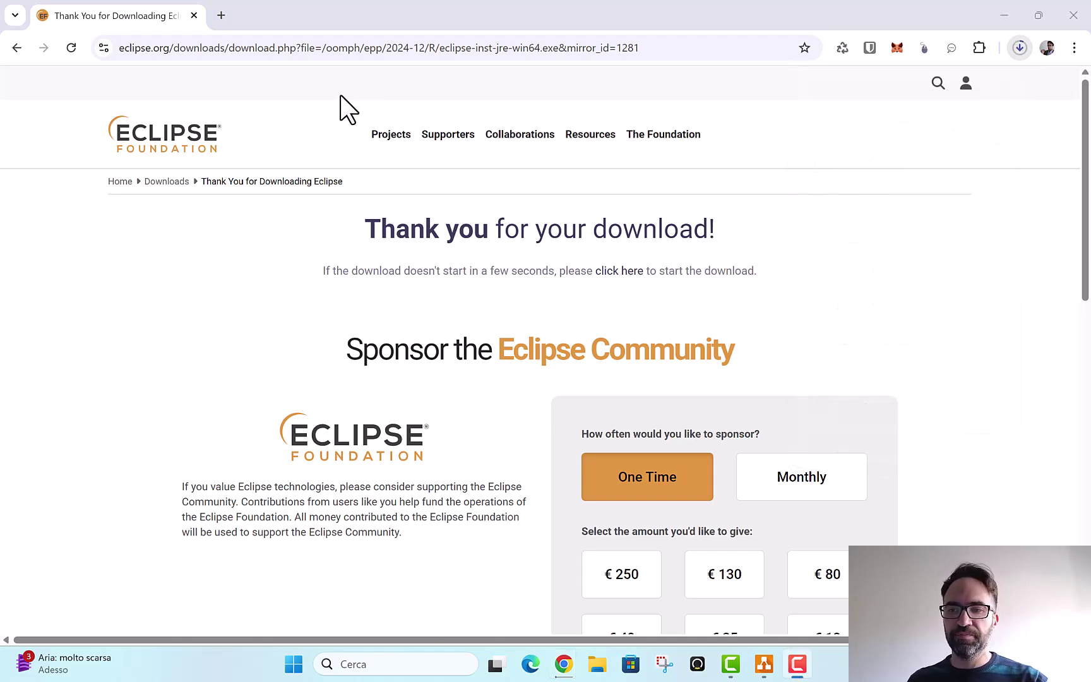
{"action": "left_click", "coordinate": [1022, 48]}
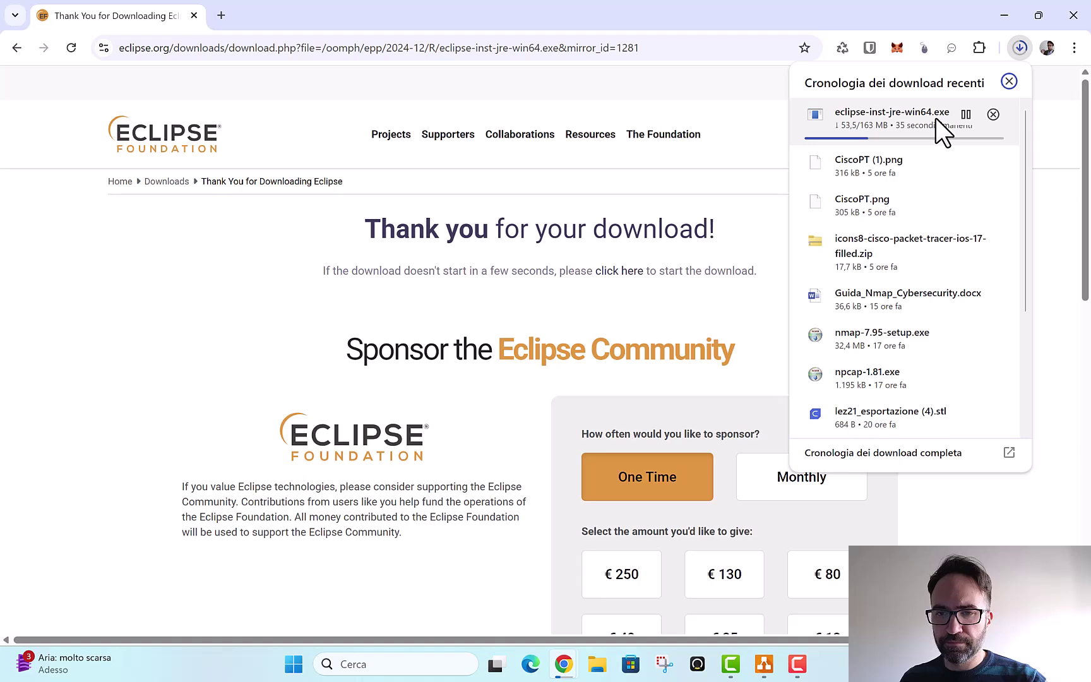
{"action": "left_click", "coordinate": [562, 287]}
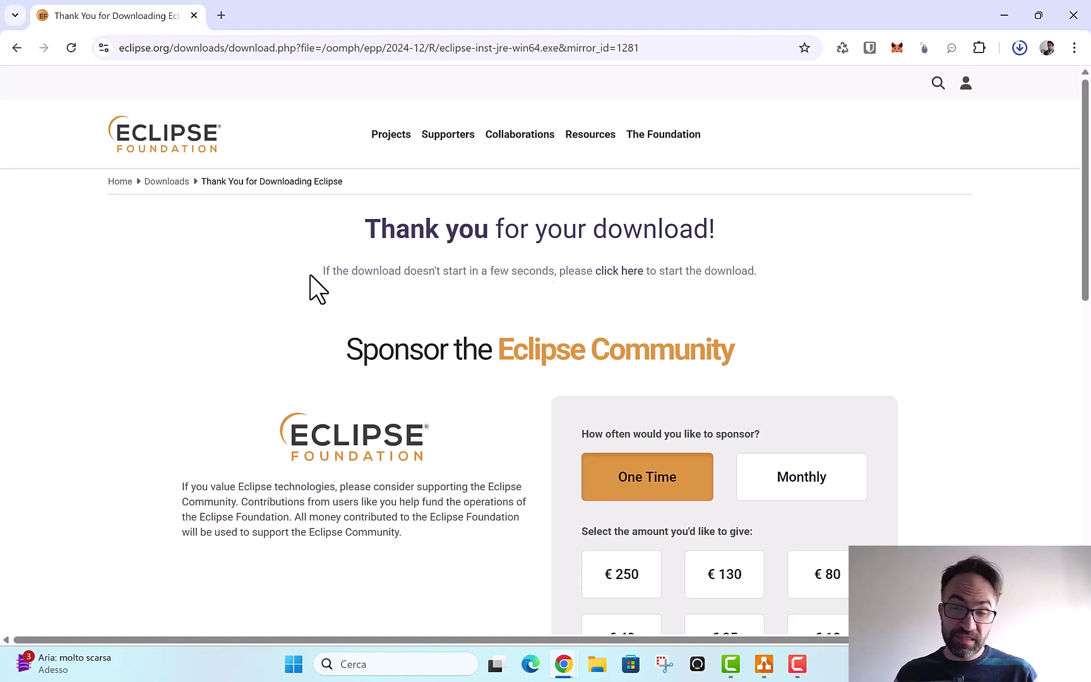
Search for "download jdk" in a new browser tab and open Oracle's Java Downloads page
{"action": "left_click", "coordinate": [220, 15]}
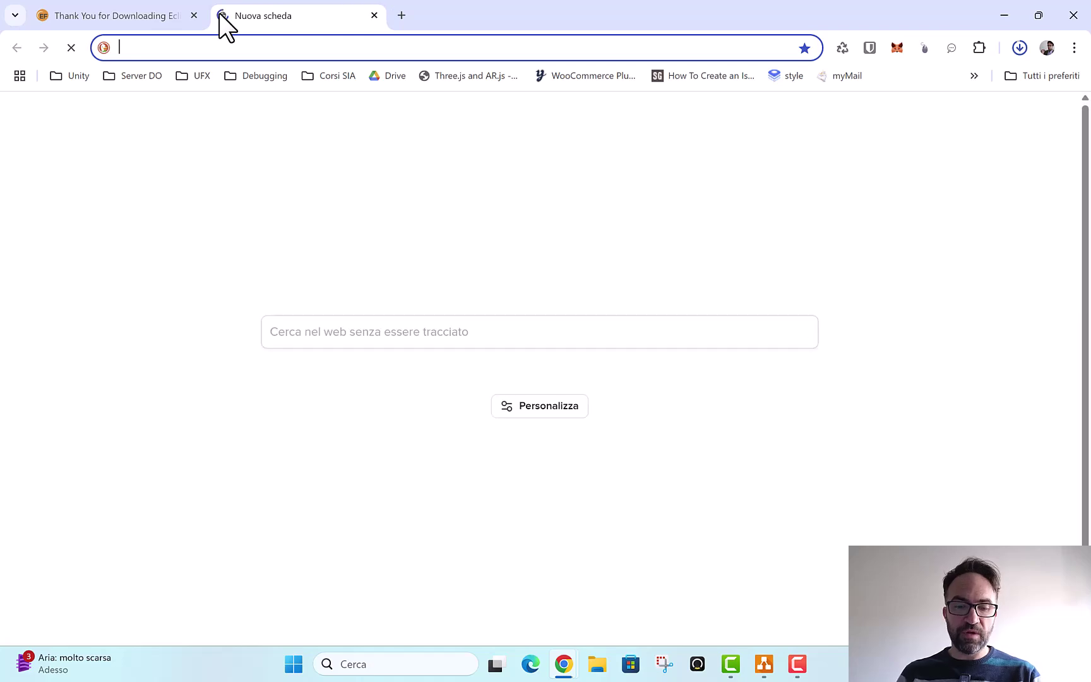
{"action": "type", "text": "download jdk"}
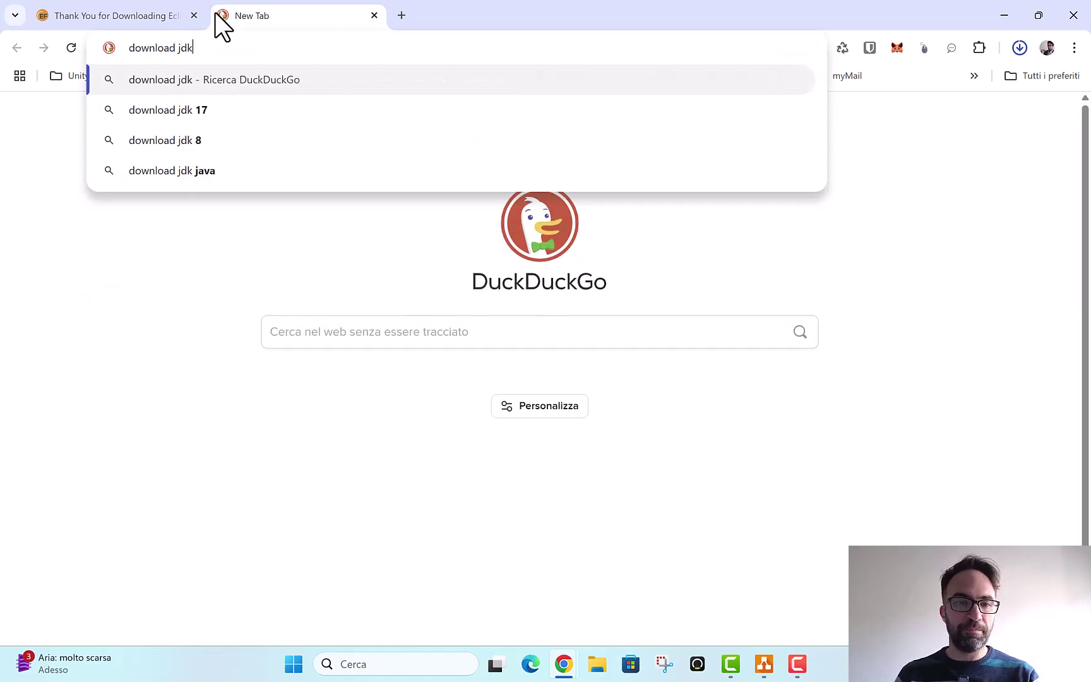
{"action": "key", "text": "Return"}
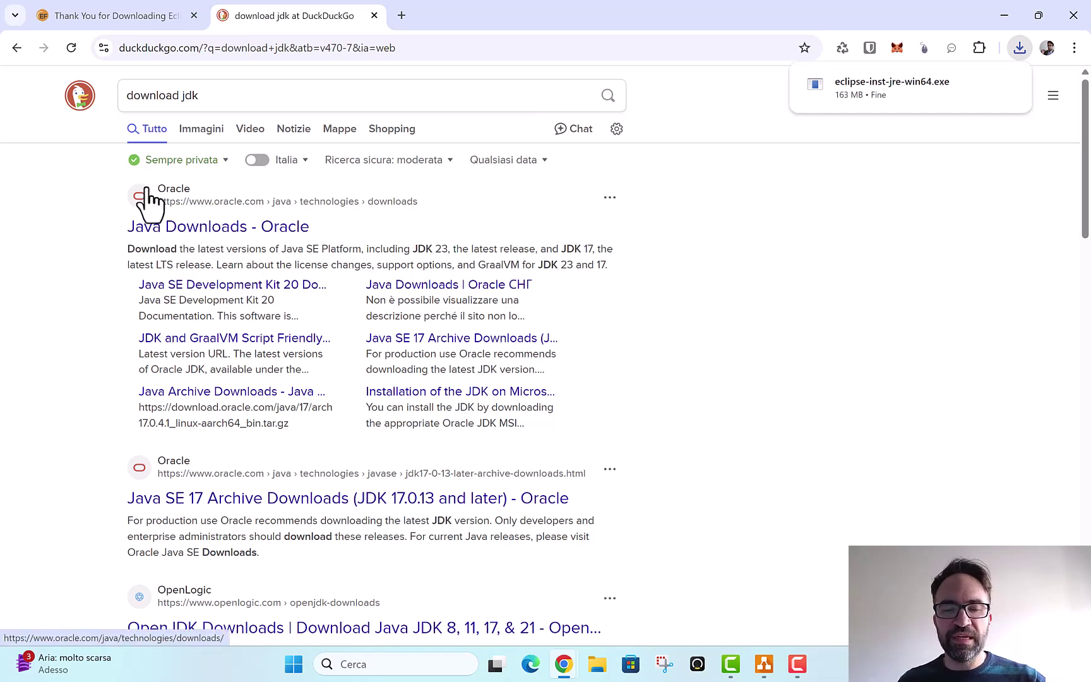
{"action": "left_click", "coordinate": [173, 234]}
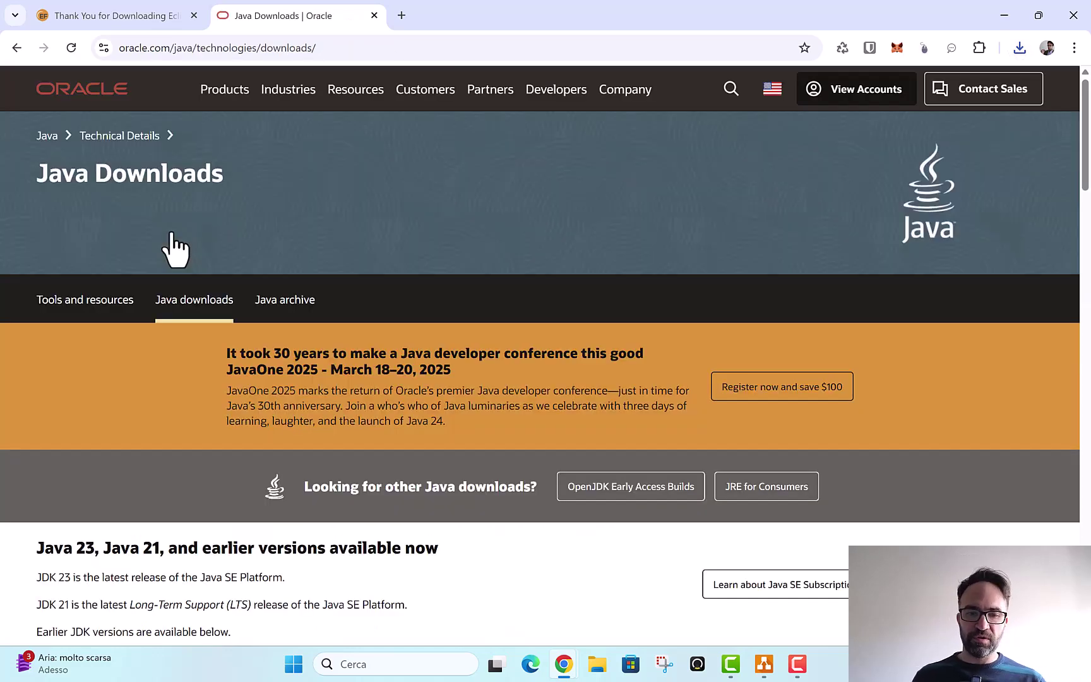
Review the Long-Term Support note on the Java Downloads page and show the JDK 21 downloads
{"action": "scroll", "coordinate": [309, 312], "scroll_direction": "down", "scroll_amount": 3}
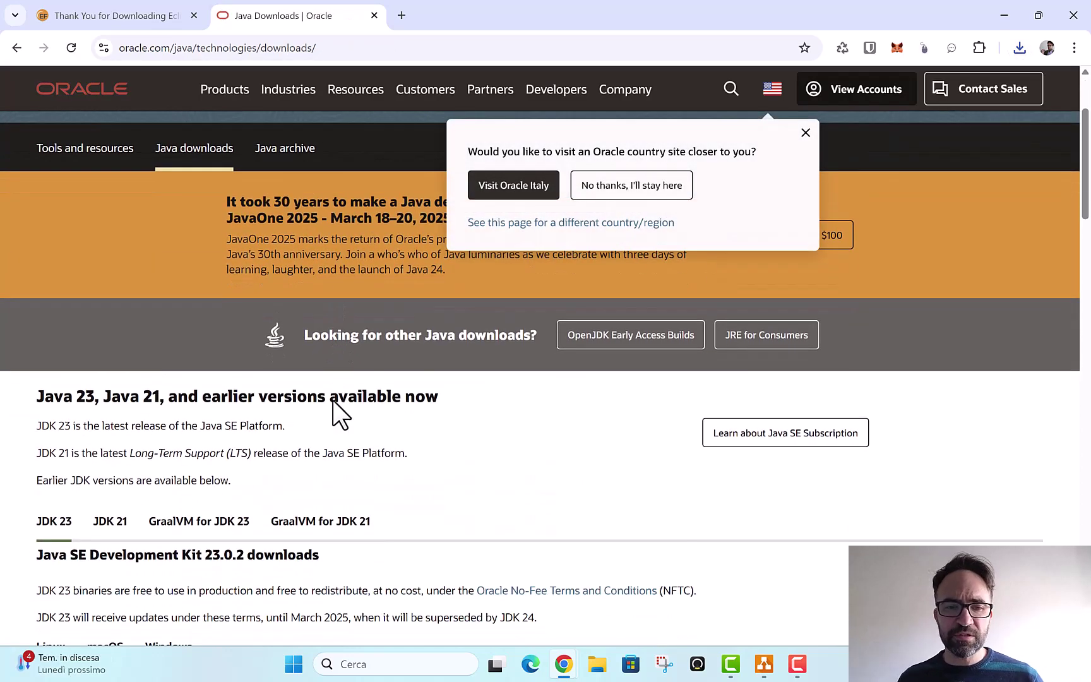
{"action": "scroll", "coordinate": [332, 400], "scroll_direction": "down", "scroll_amount": 1}
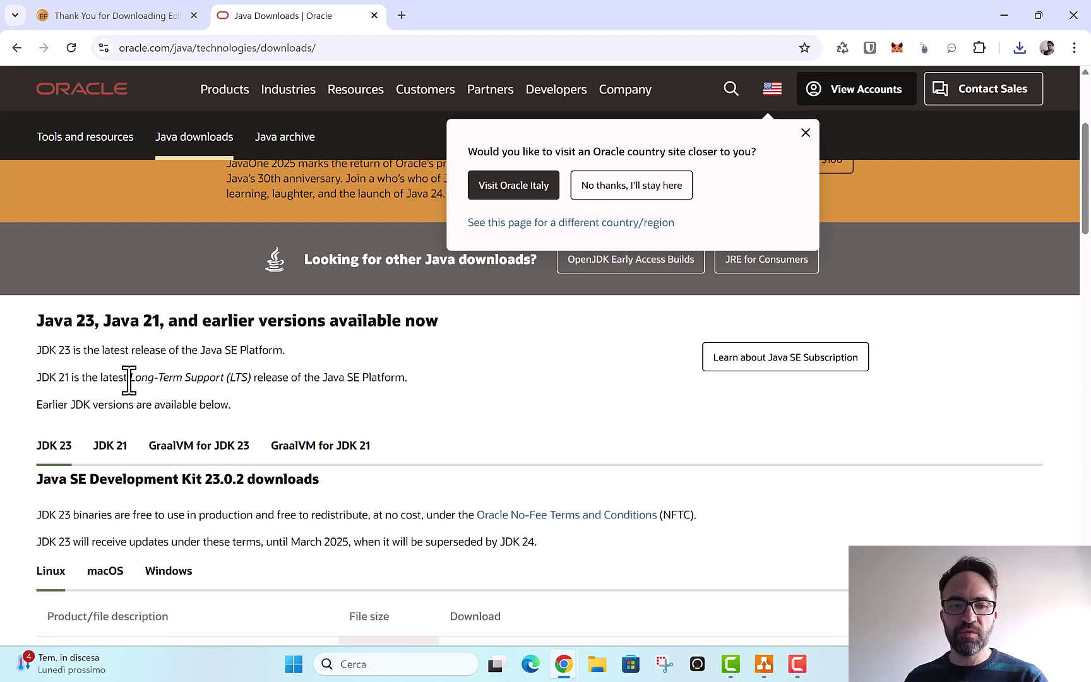
{"action": "left_click_drag", "start_coordinate": [129, 379], "coordinate": [254, 379]}
{"action": "scroll", "coordinate": [158, 385], "scroll_direction": "down", "scroll_amount": 1}
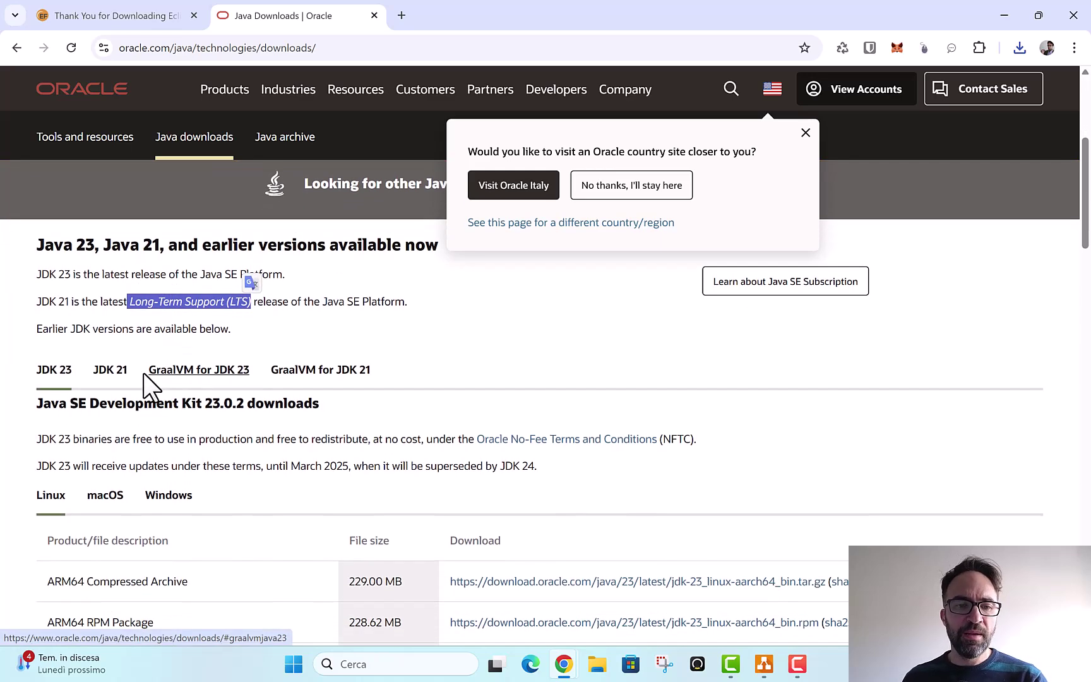
{"action": "left_click", "coordinate": [131, 305]}
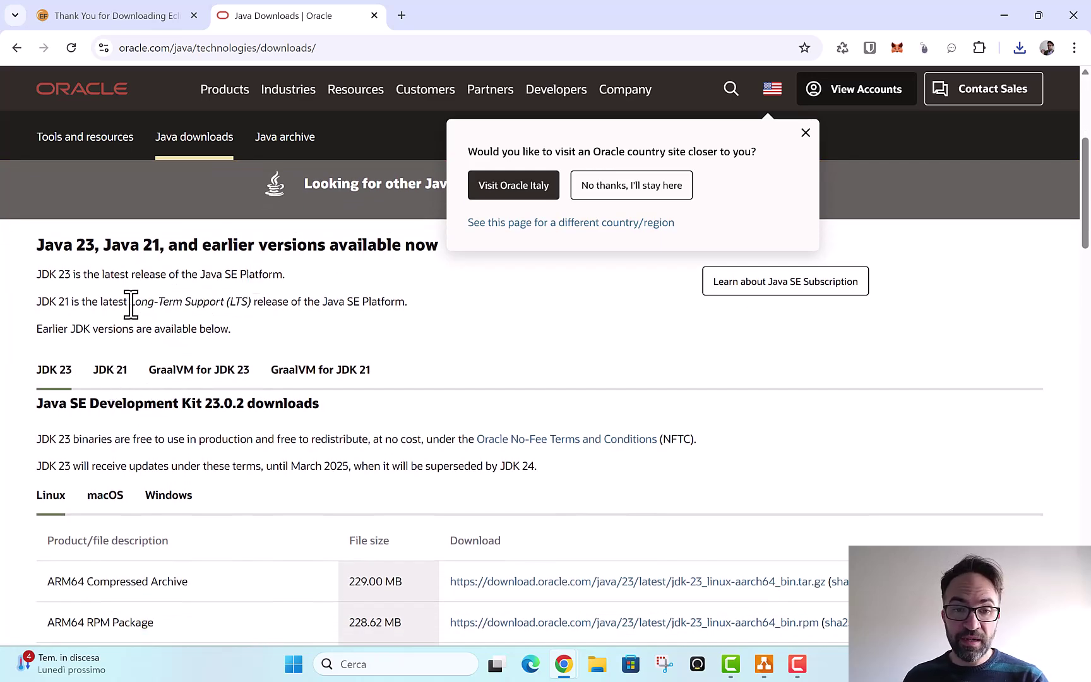
{"action": "left_click_drag", "start_coordinate": [131, 305], "coordinate": [253, 303]}
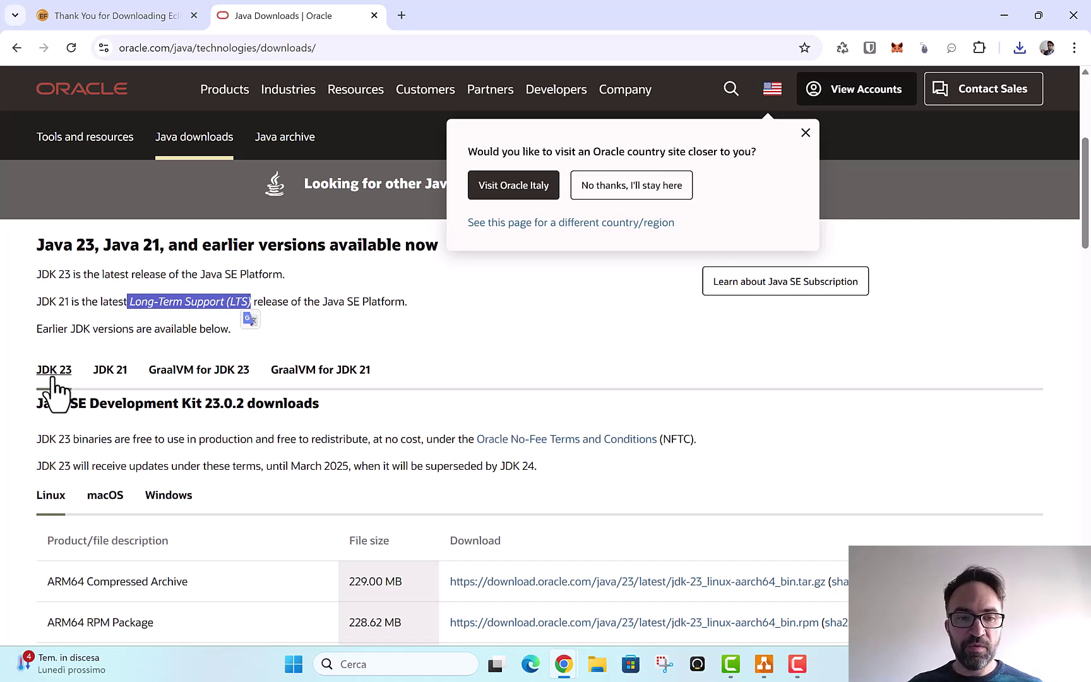
{"action": "left_click", "coordinate": [108, 371]}
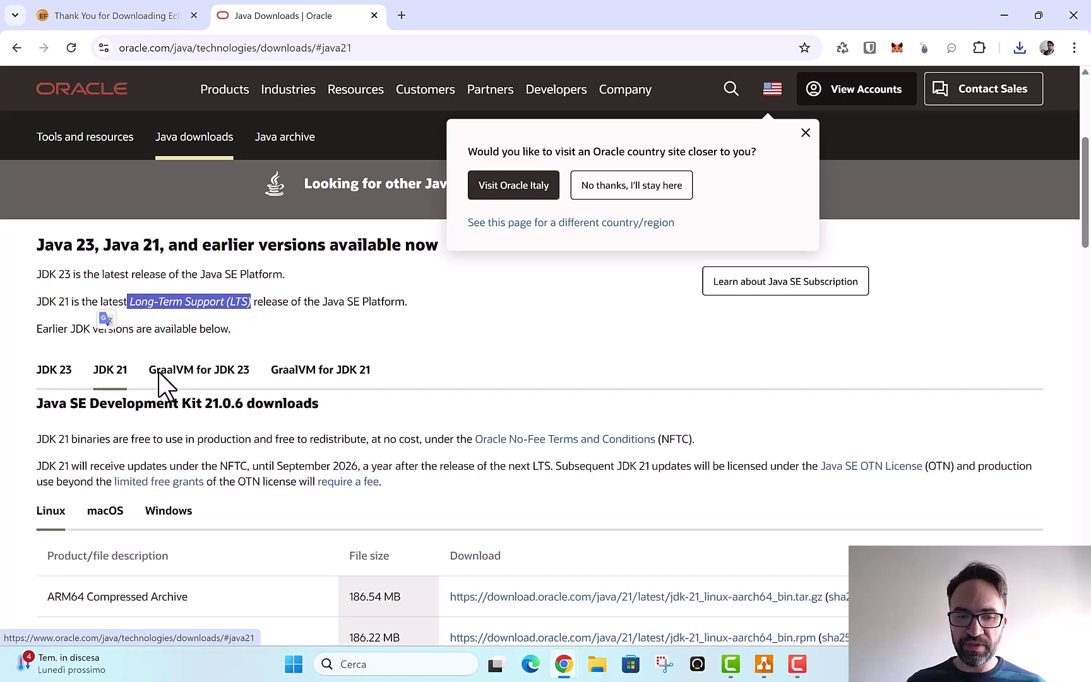
Show the Windows packages for JDK 21 and download the x64 MSI Installer, jdk-21_windows-x64_bin.msi
{"action": "scroll", "coordinate": [221, 398], "scroll_direction": "down", "scroll_amount": 5}
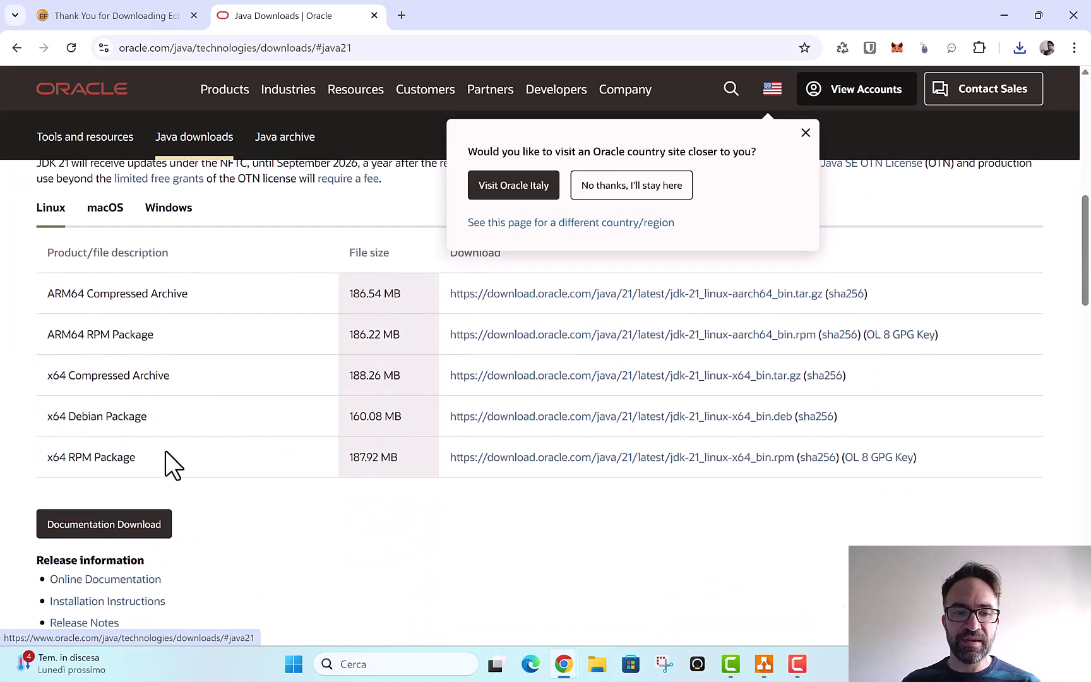
{"action": "scroll", "coordinate": [139, 392], "scroll_direction": "up", "scroll_amount": 1}
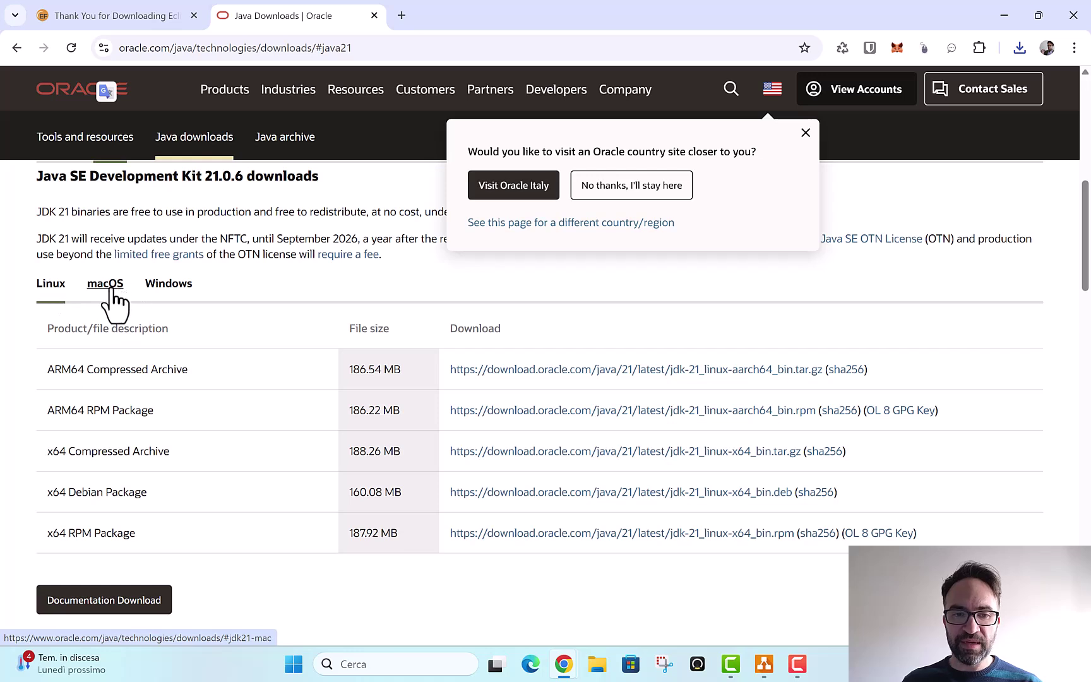
{"action": "left_click", "coordinate": [168, 284]}
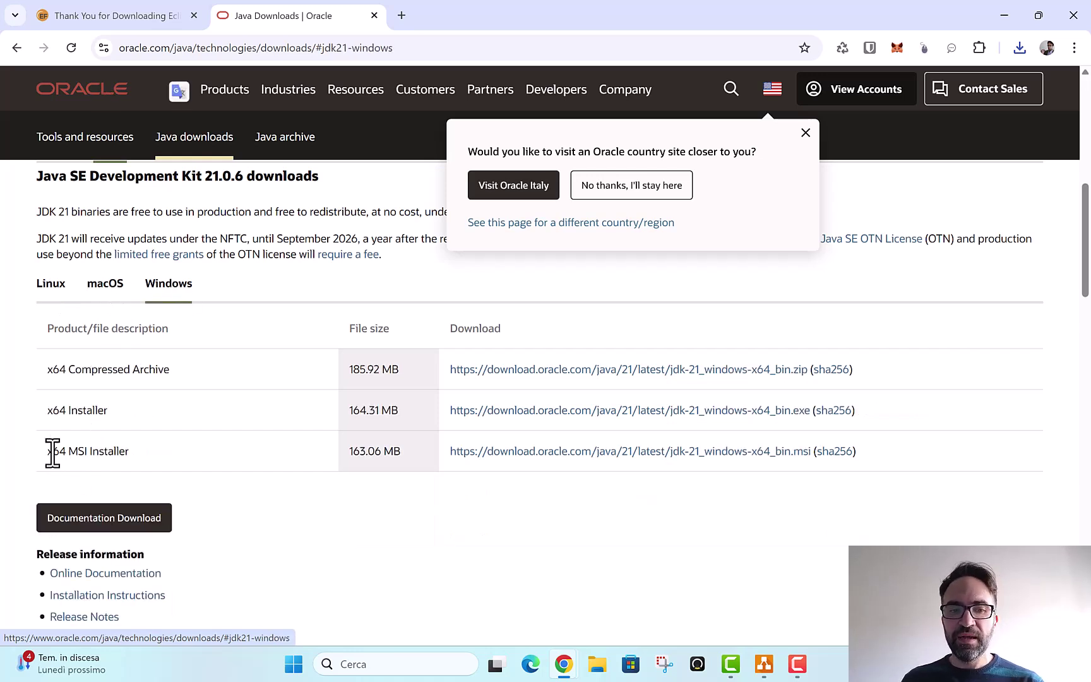
{"action": "left_click_drag", "start_coordinate": [52, 452], "coordinate": [142, 451]}
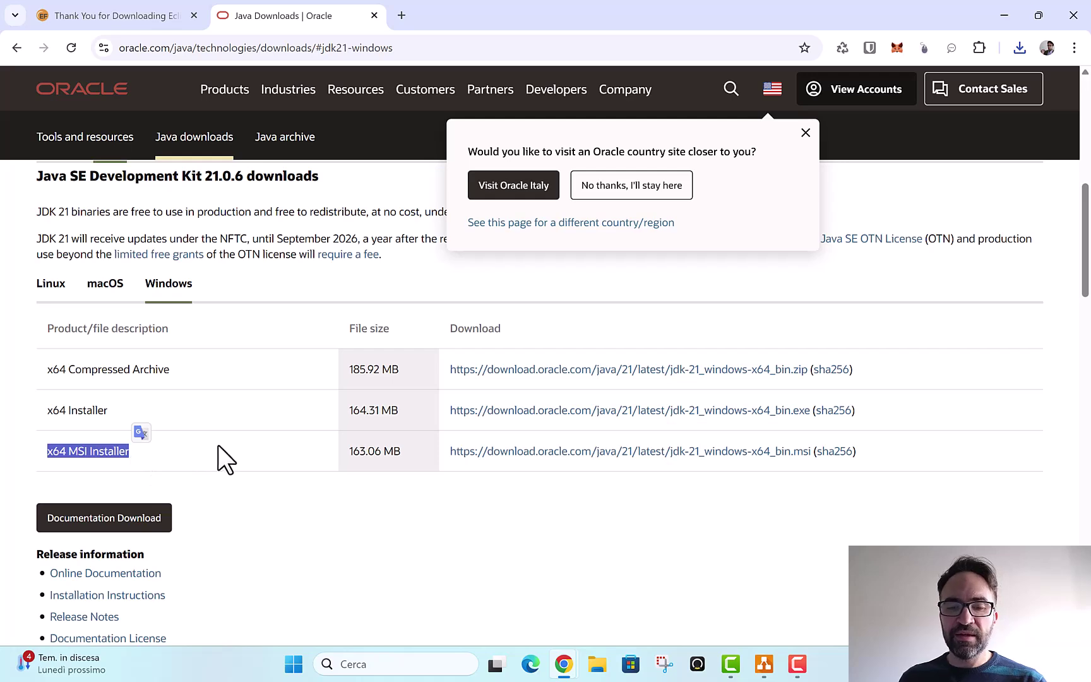
{"action": "left_click", "coordinate": [483, 452]}
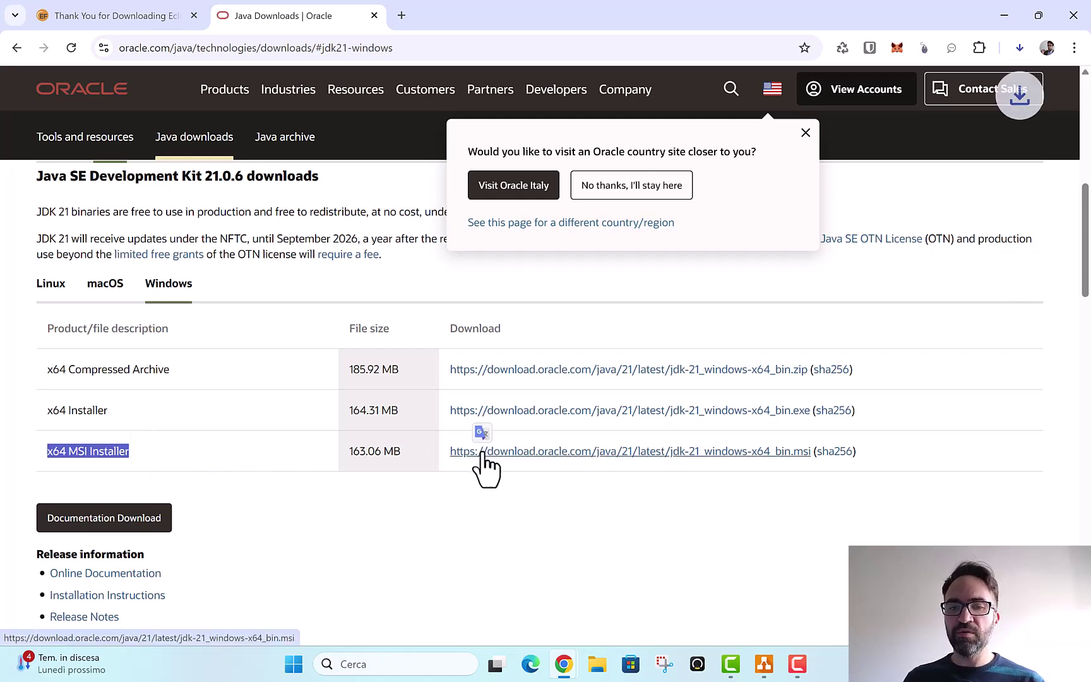
Close the Oracle page and launch the downloaded jdk-21_windows-x64_bin.msi installer with the browser minimized
{"action": "left_click", "coordinate": [1019, 48]}
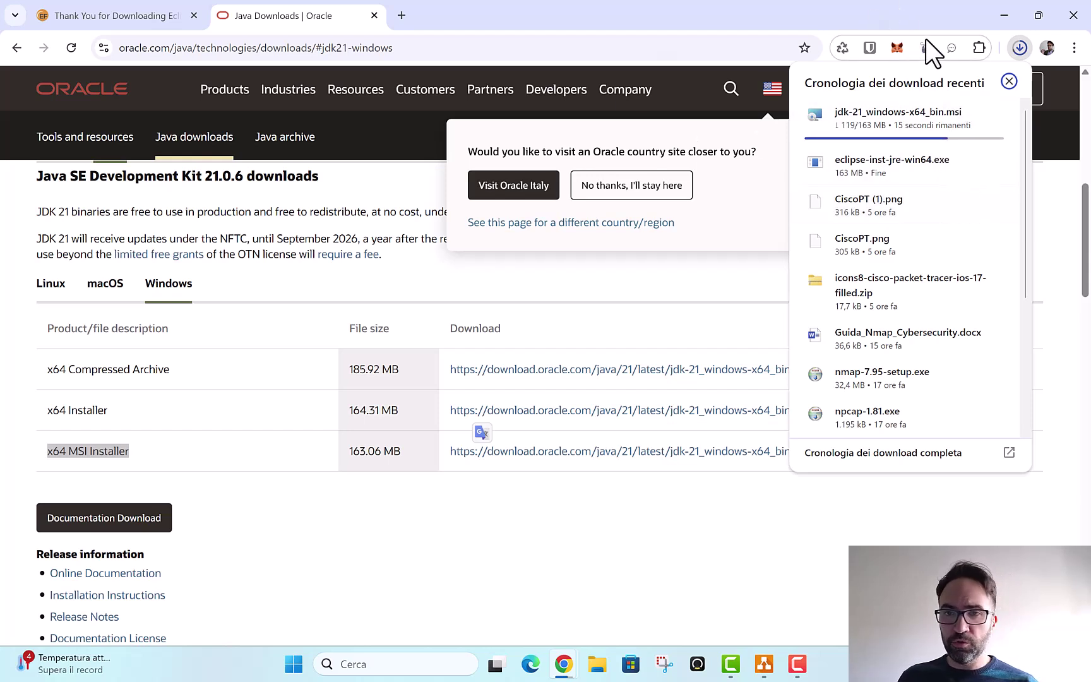
{"action": "left_click", "coordinate": [374, 16]}
{"action": "left_click", "coordinate": [1020, 47]}
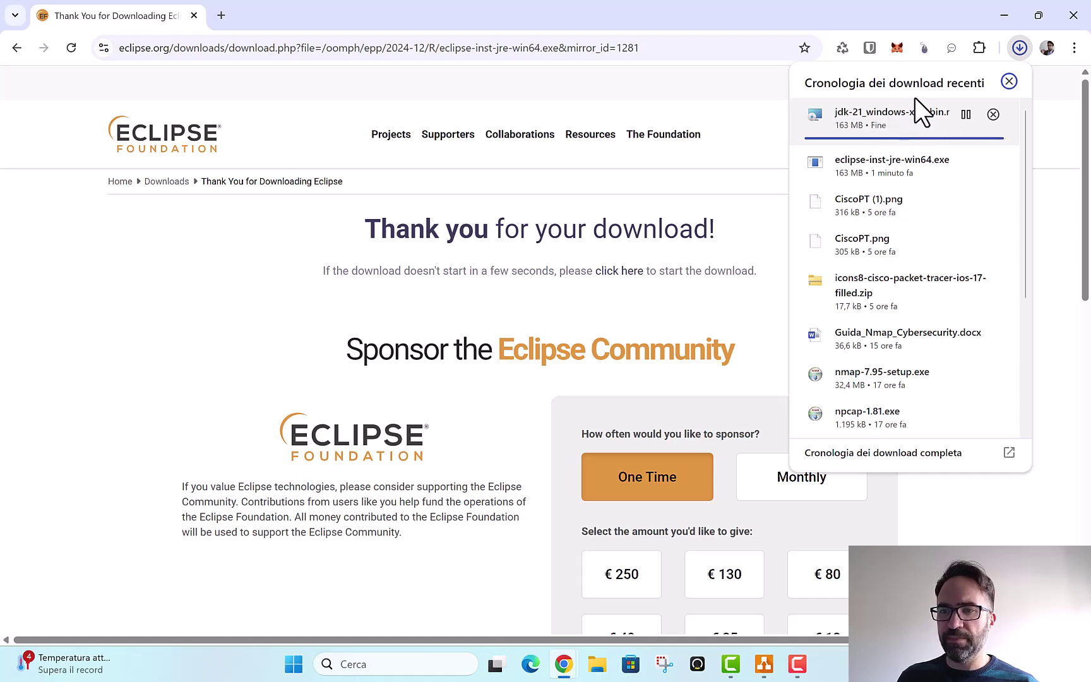
{"action": "left_click", "coordinate": [1002, 16]}
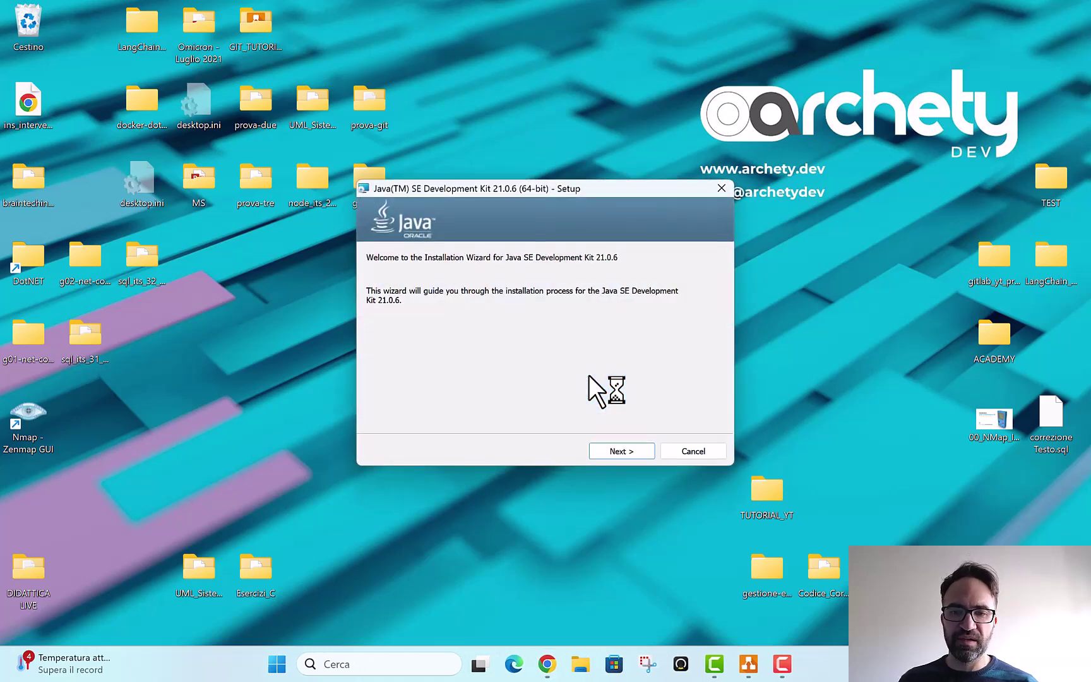
Install Java SE Development Kit 21.0.6 in the default folder C:\Program Files\Java\jdk-21\ and close the finished setup wizard
{"action": "left_click", "coordinate": [612, 453]}
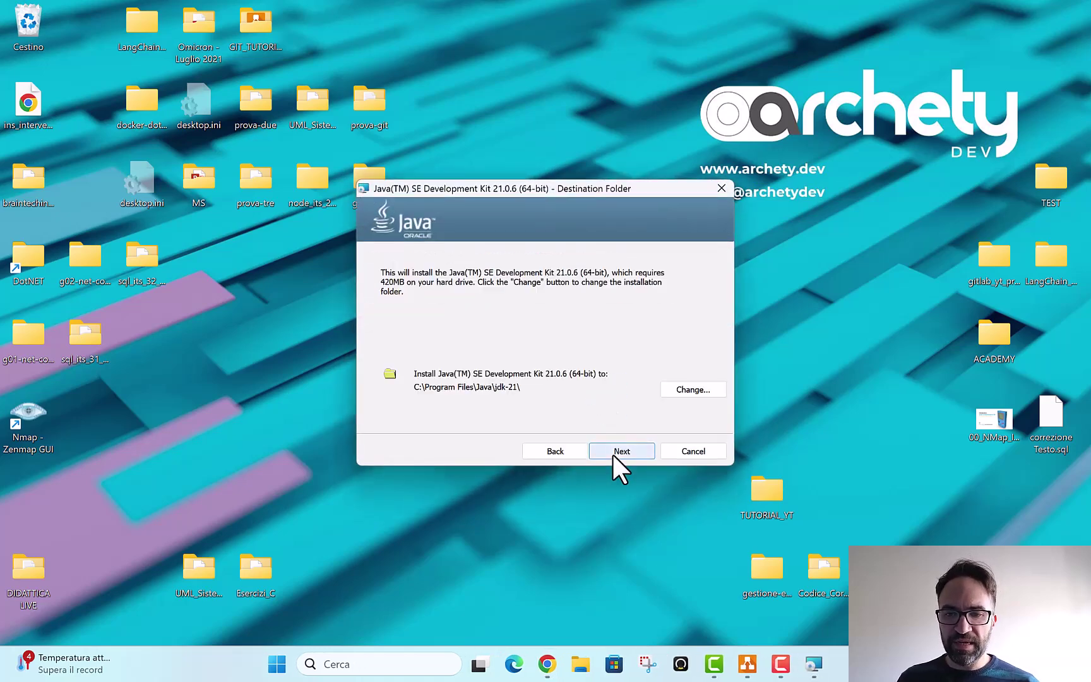
{"action": "left_click", "coordinate": [615, 452]}
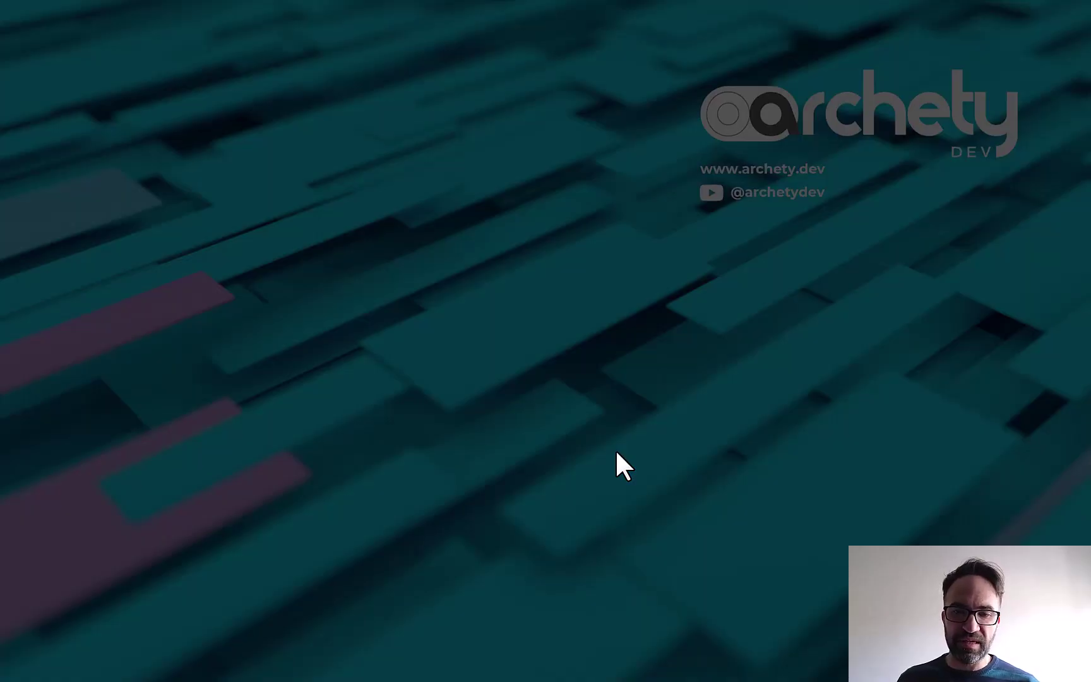
{"action": "left_click", "coordinate": [615, 450]}
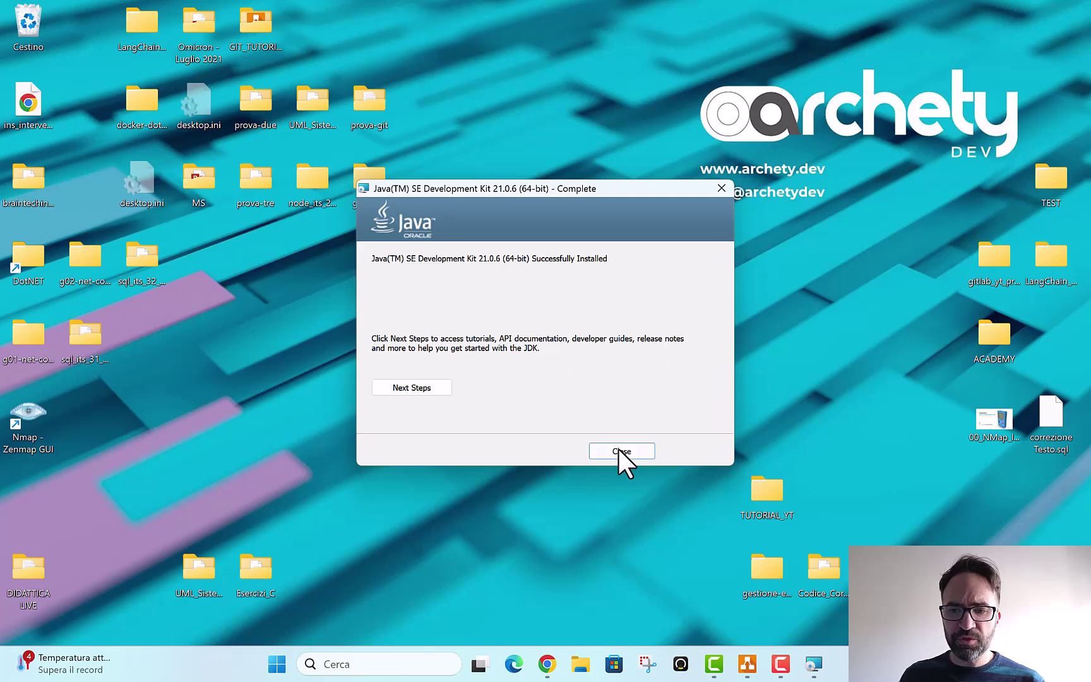
{"action": "left_click", "coordinate": [621, 450]}
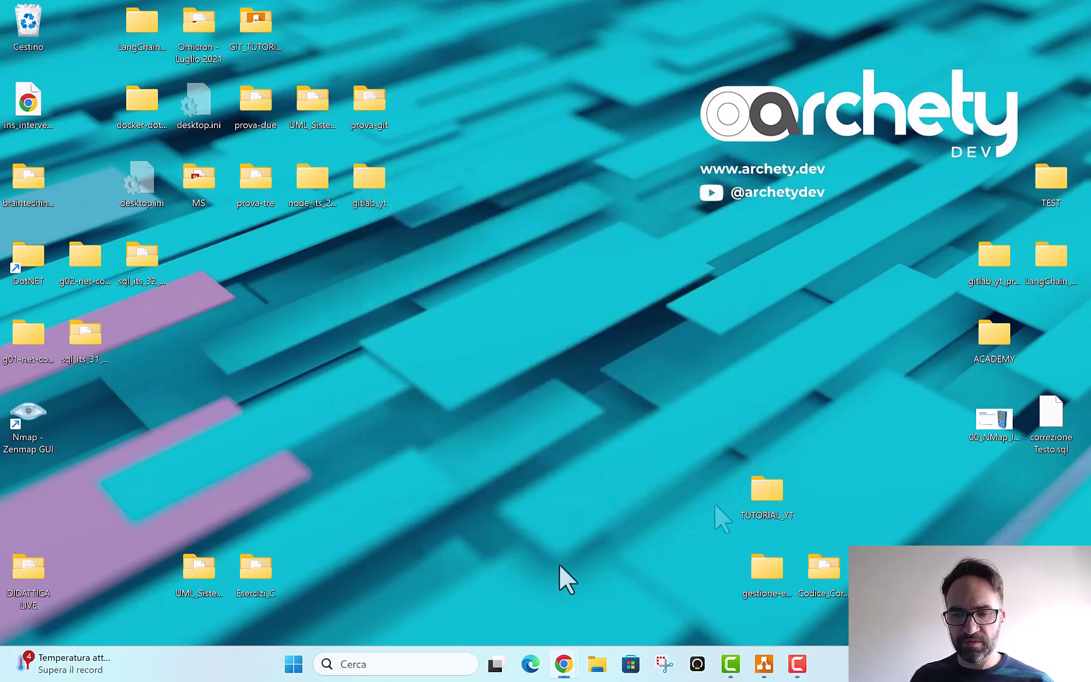
Launch eclipse-inst-jre-win64.exe from the Download folder in File Explorer and close the folder window
{"action": "double_click", "coordinate": [768, 497]}
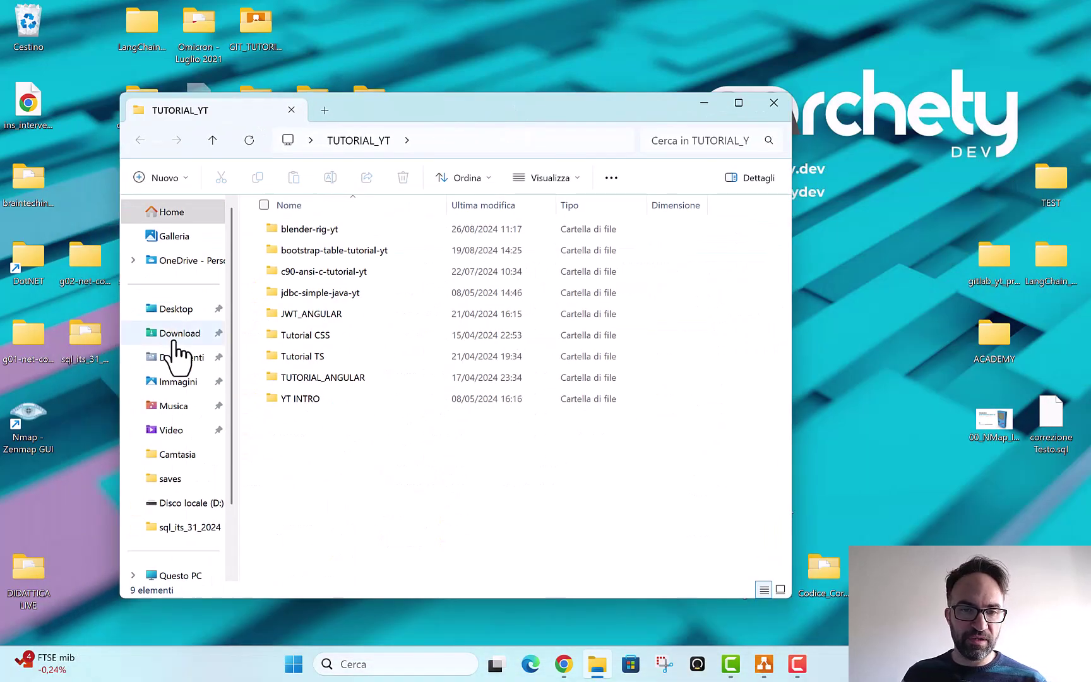
{"action": "left_click", "coordinate": [175, 340]}
{"action": "left_click", "coordinate": [310, 267]}
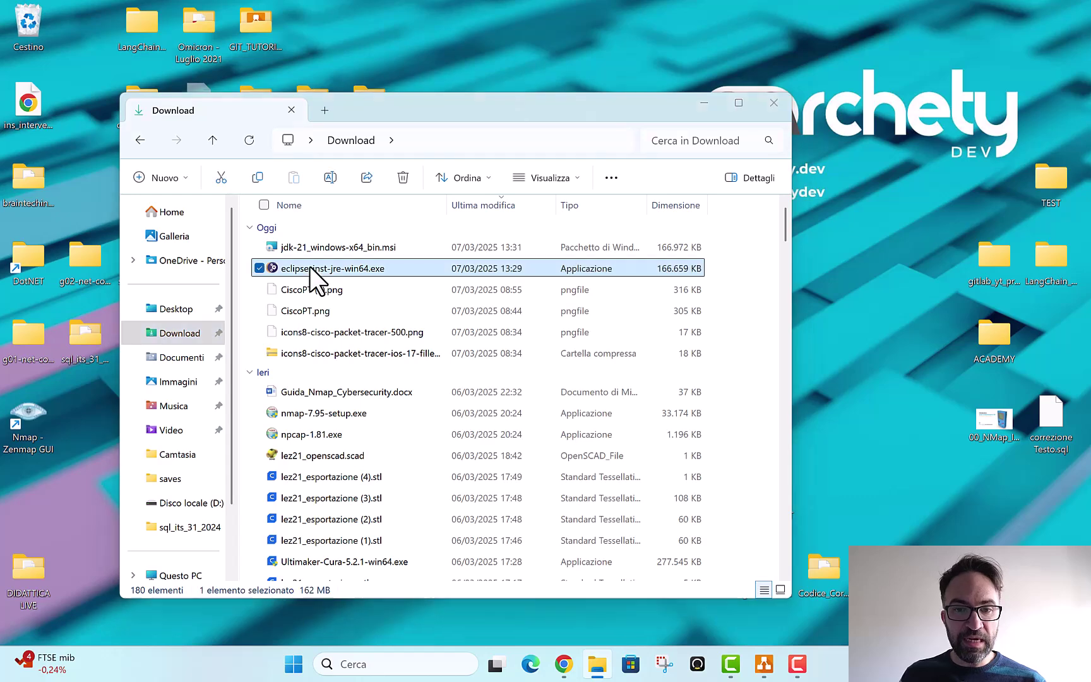
{"action": "double_click", "coordinate": [310, 267]}
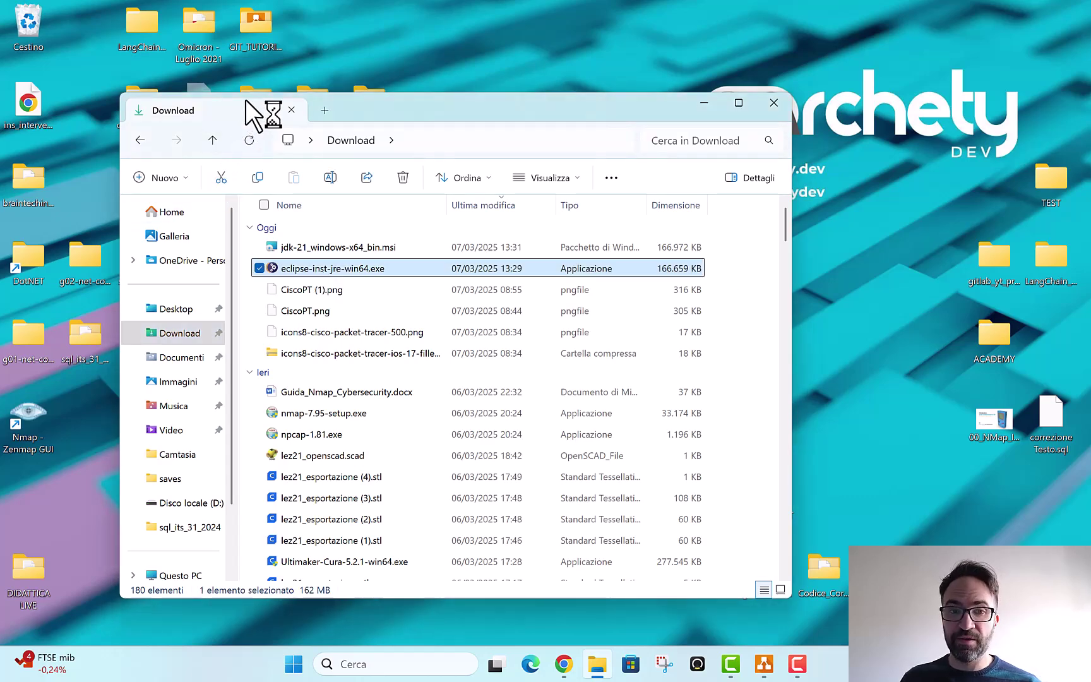
{"action": "left_click_drag", "start_coordinate": [250, 114], "coordinate": [379, 124]}
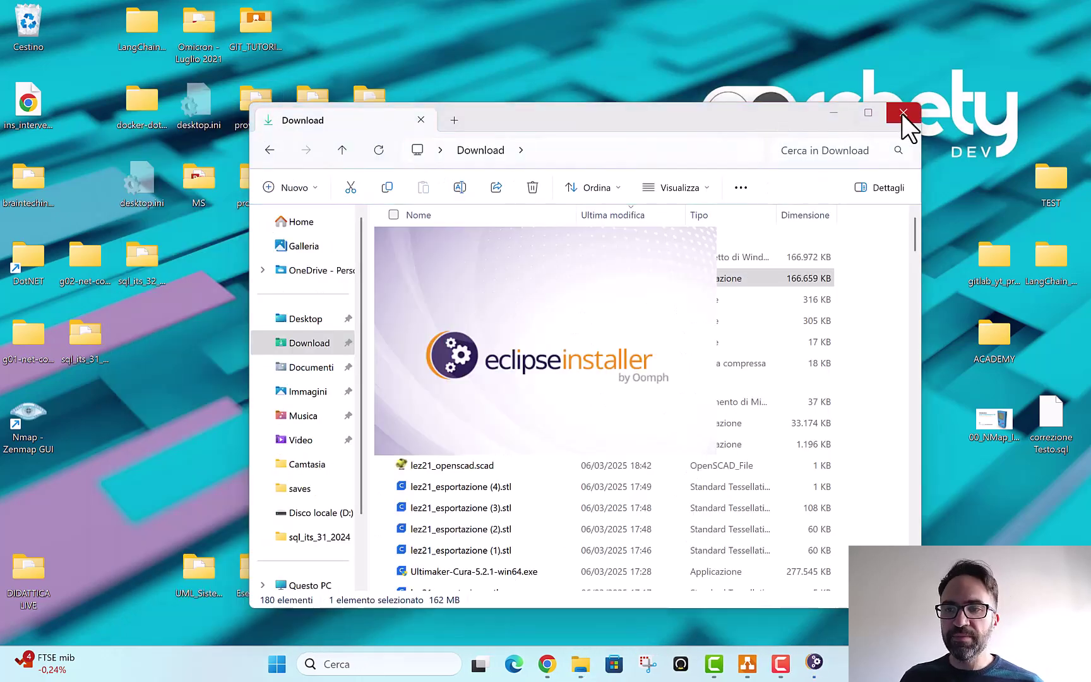
{"action": "left_click", "coordinate": [903, 114]}
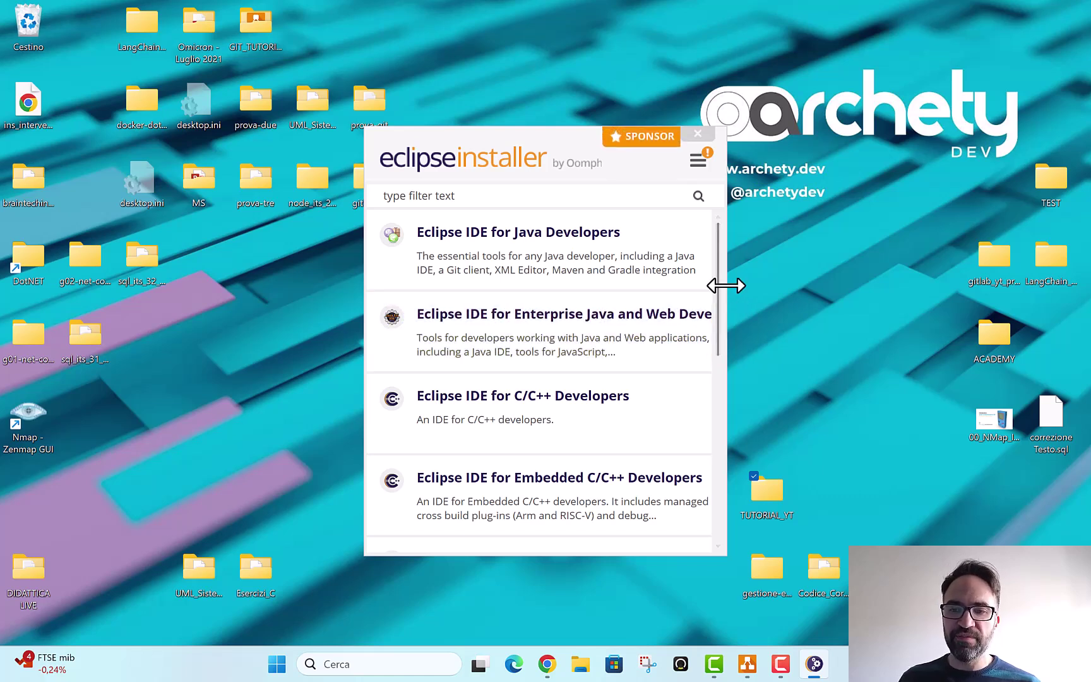
Install Eclipse IDE for Enterprise Java and Web Developers with the default Java VM, folder and shortcut options, and launch it
{"action": "left_click_drag", "start_coordinate": [726, 285], "coordinate": [835, 283]}
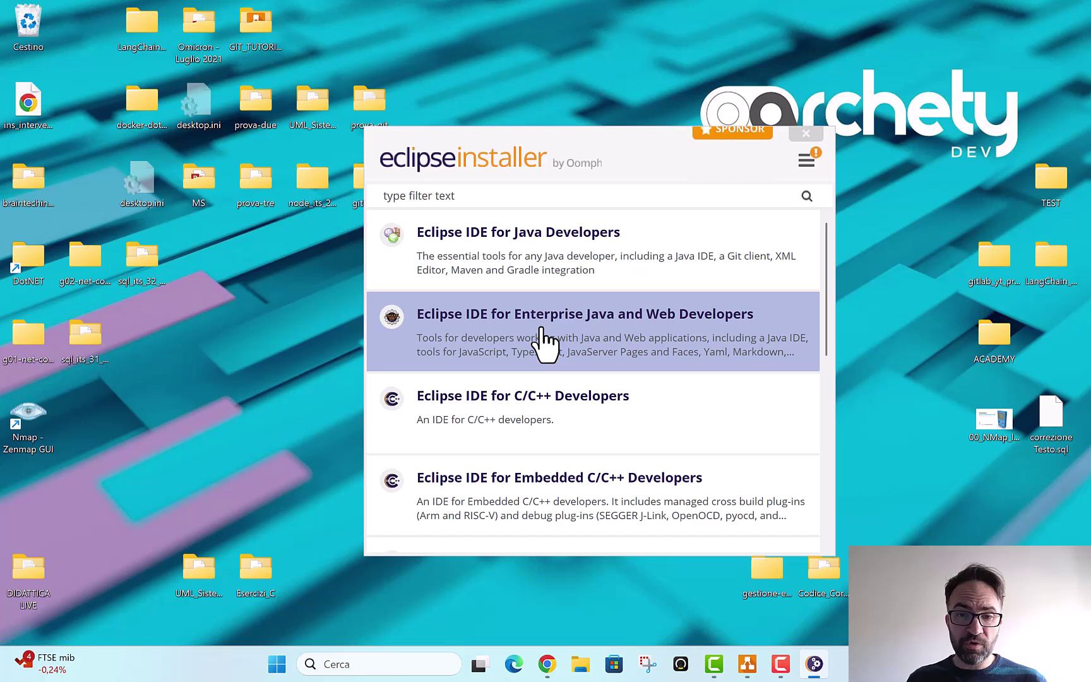
{"action": "left_click", "coordinate": [608, 320]}
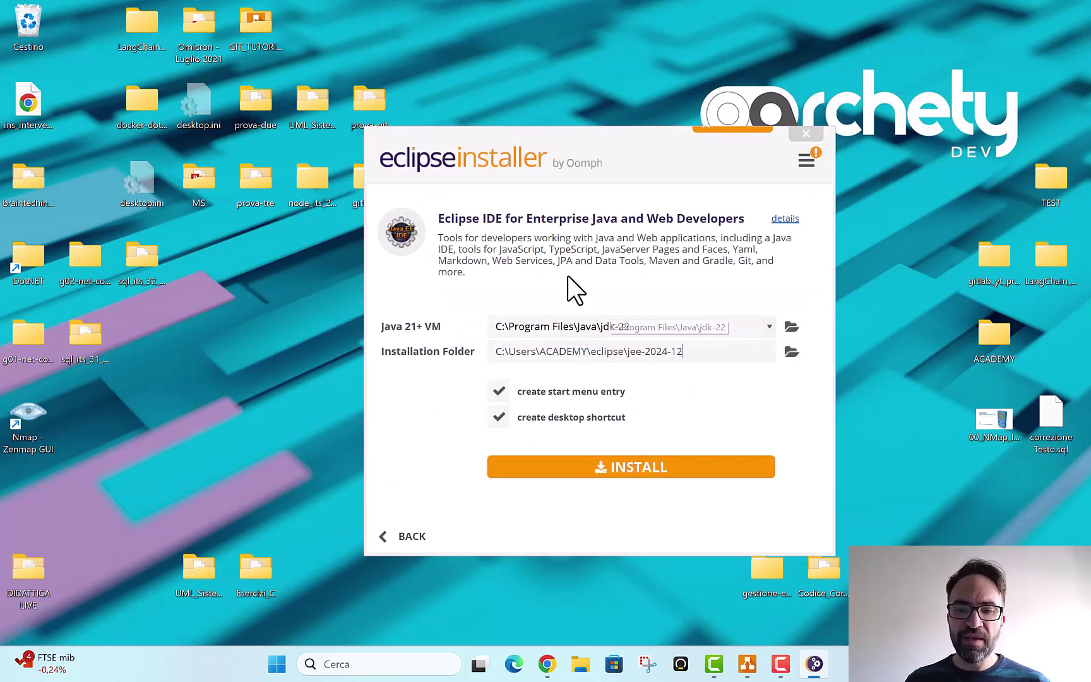
{"action": "left_click", "coordinate": [629, 468]}
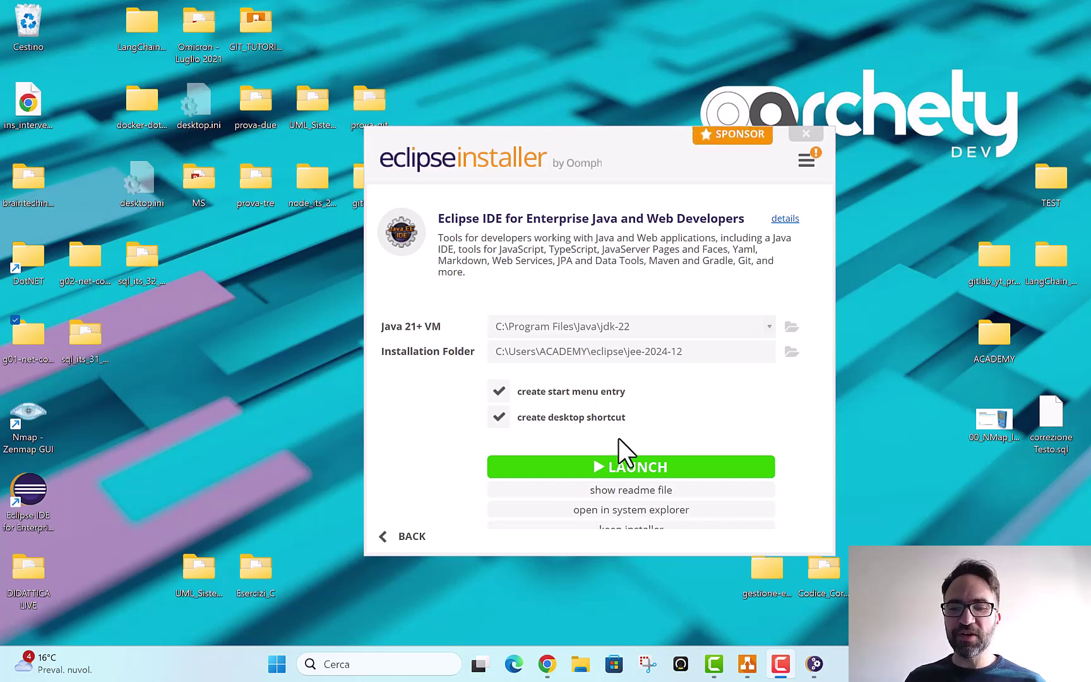
{"action": "left_click", "coordinate": [638, 468]}
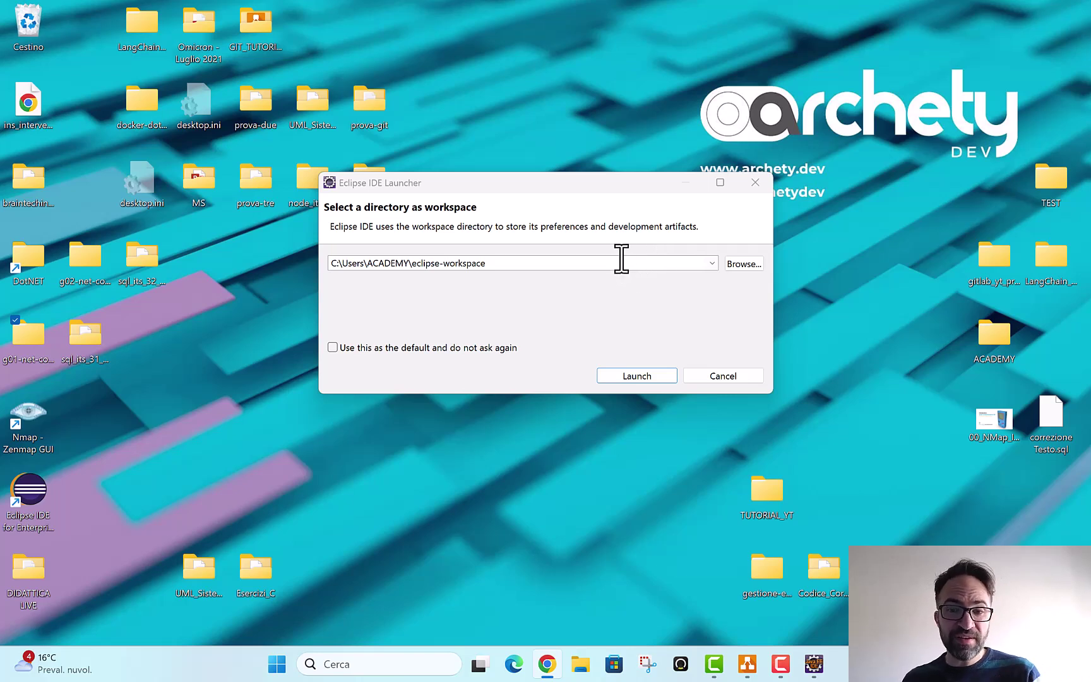
Create a folder named eclipse-yt-worspace inside ACADEMY, choose it as the workspace directory and launch the IDE
{"action": "left_click_drag", "start_coordinate": [616, 263], "coordinate": [417, 269]}
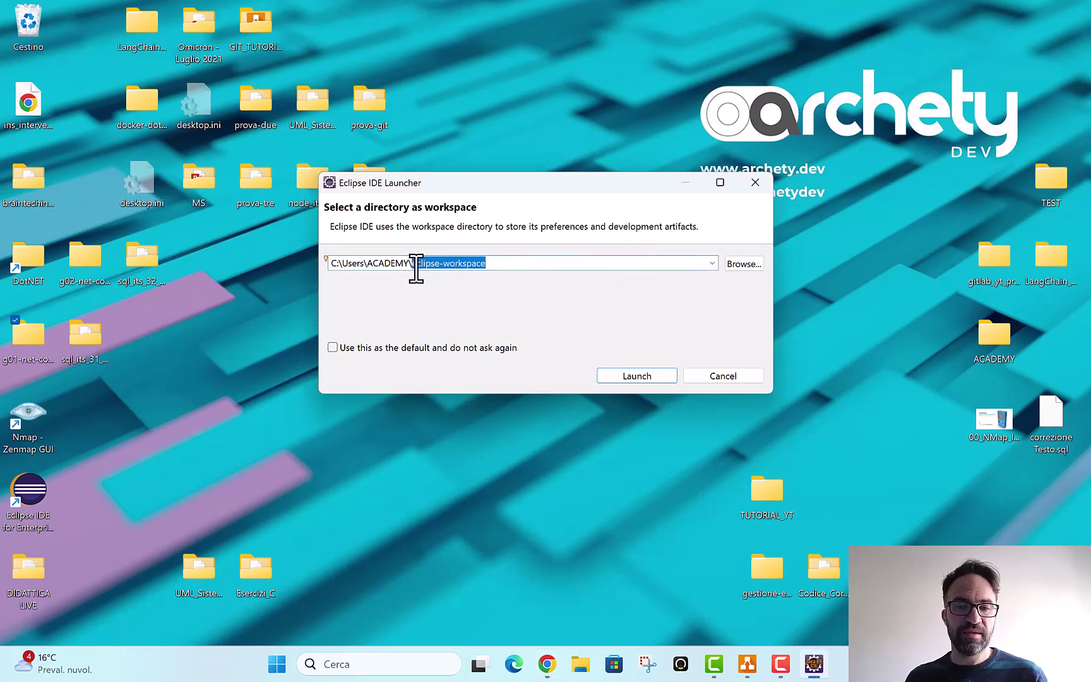
{"action": "left_click", "coordinate": [692, 266]}
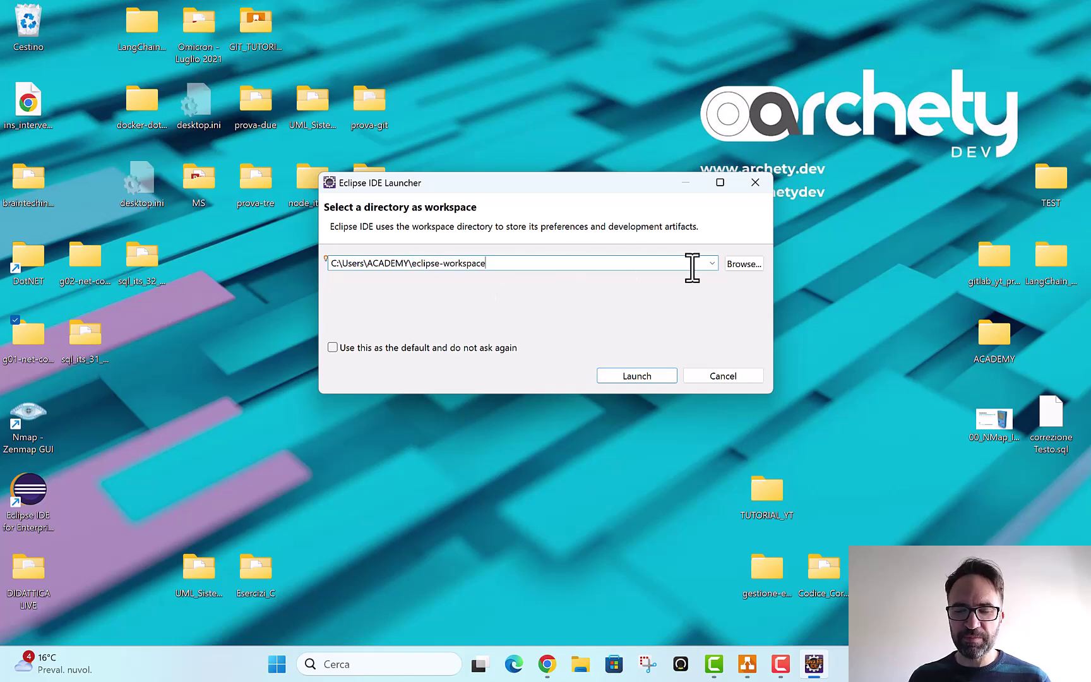
{"action": "left_click", "coordinate": [750, 264]}
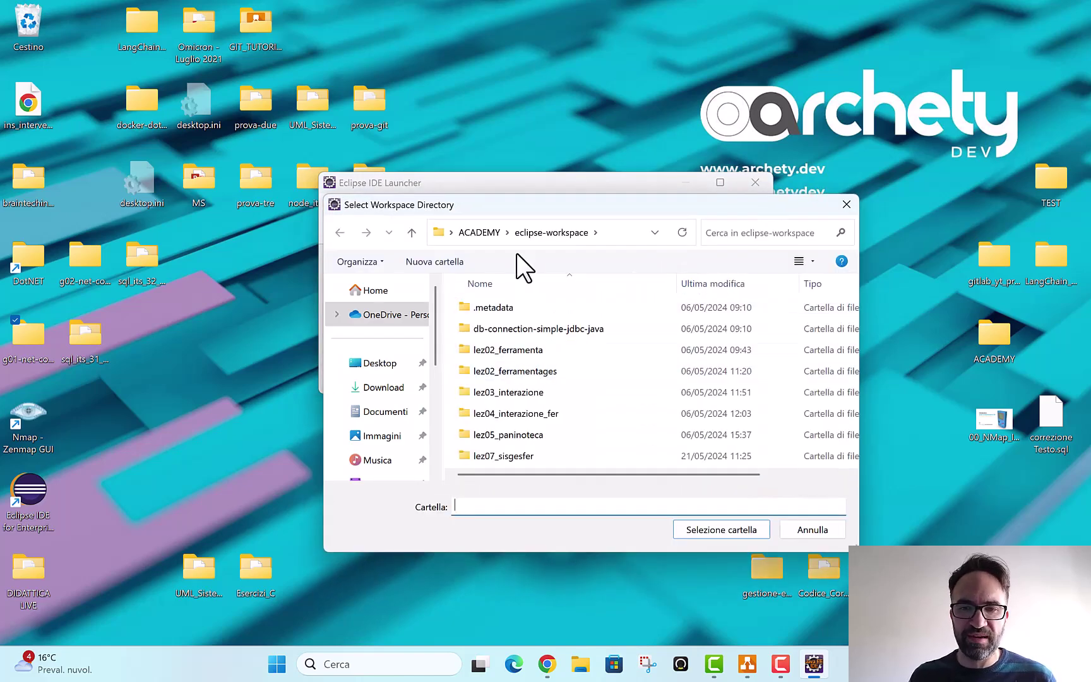
{"action": "left_click", "coordinate": [471, 231]}
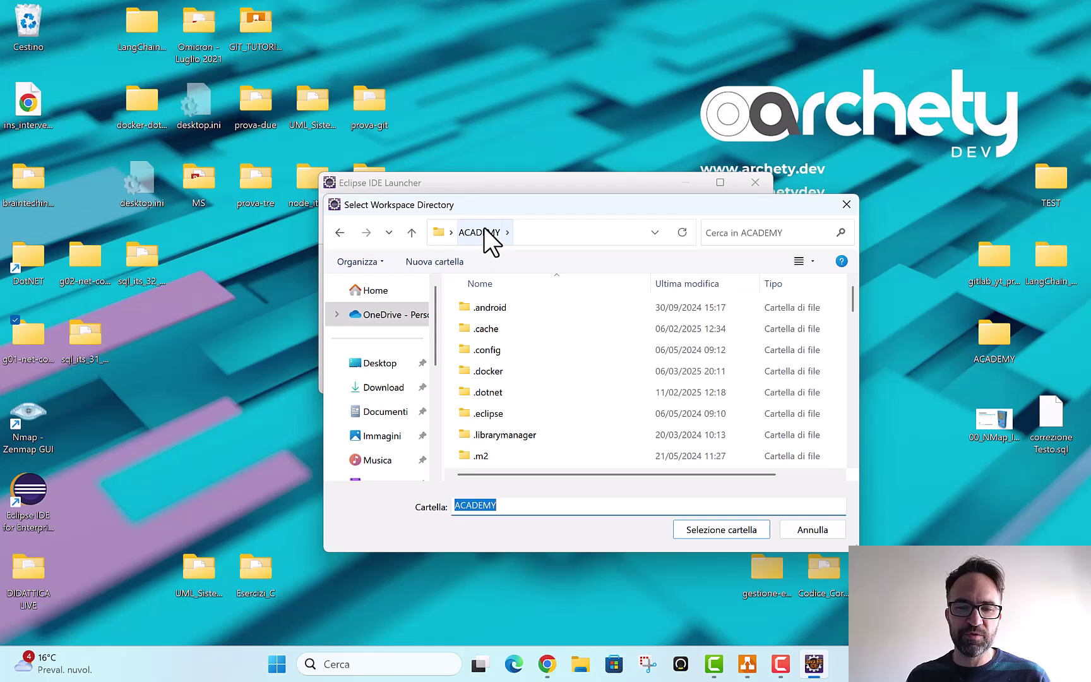
{"action": "left_click", "coordinate": [423, 264]}
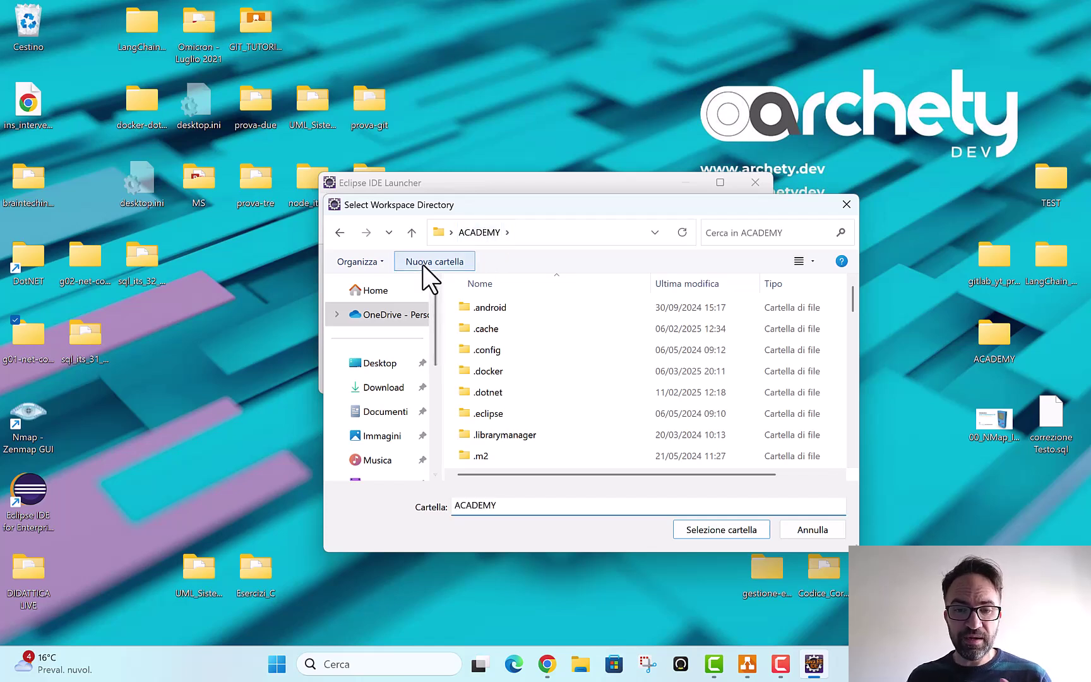
{"action": "type", "text": "eclips"}
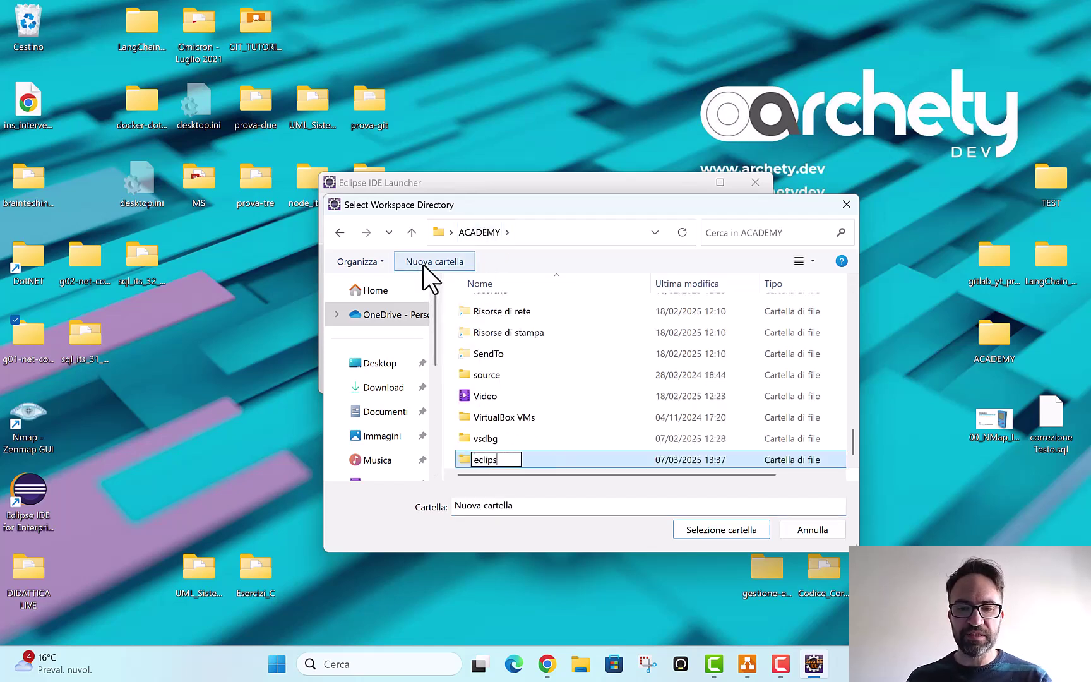
{"action": "type", "text": "e-yt-"}
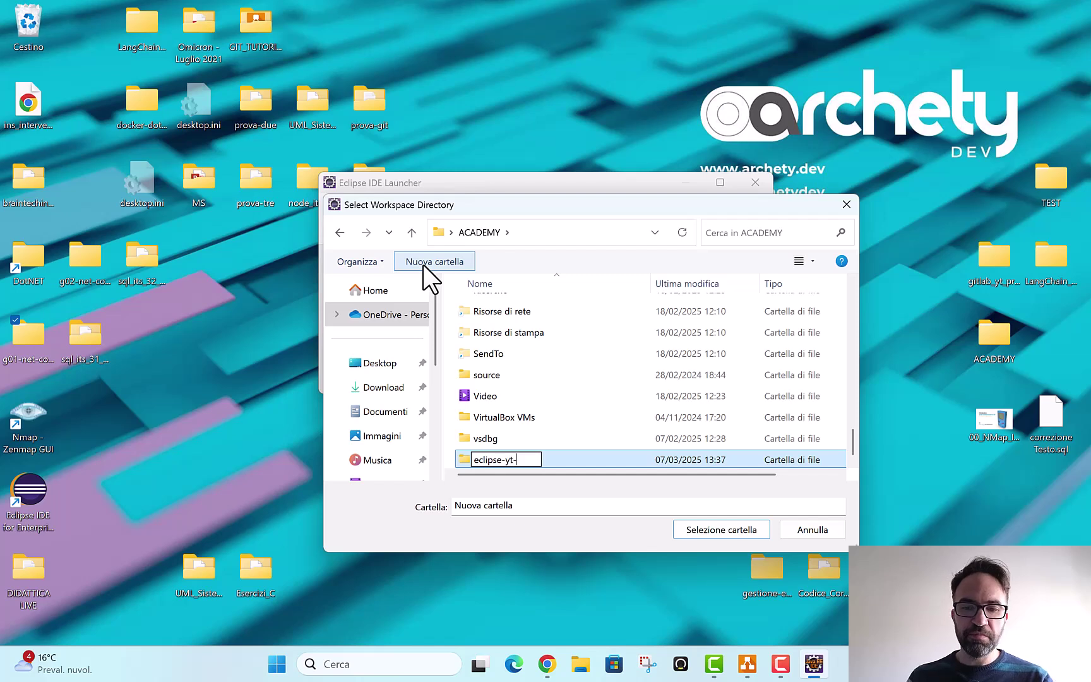
{"action": "type", "text": "worspace"}
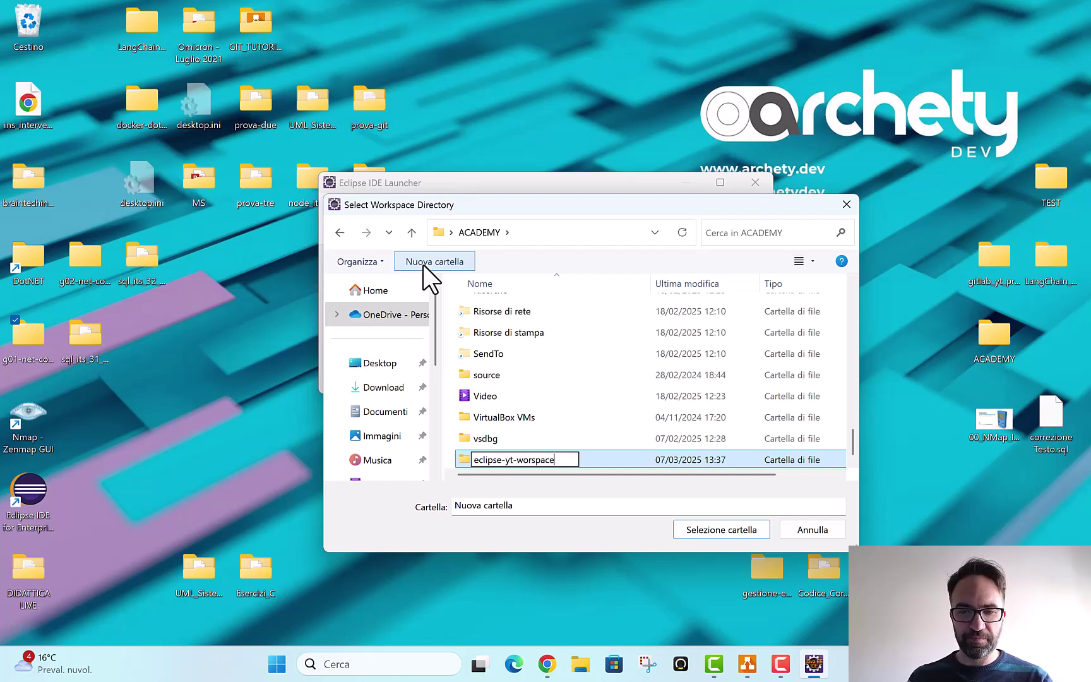
{"action": "left_click", "coordinate": [706, 535]}
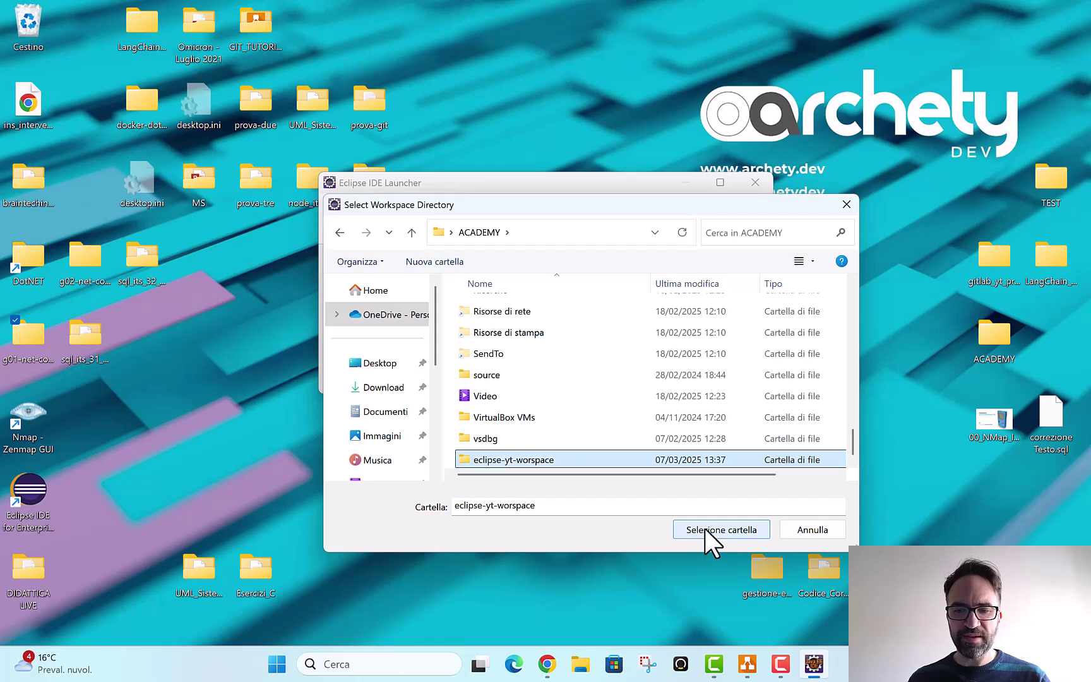
{"action": "left_click", "coordinate": [706, 525]}
{"action": "left_click", "coordinate": [635, 375]}
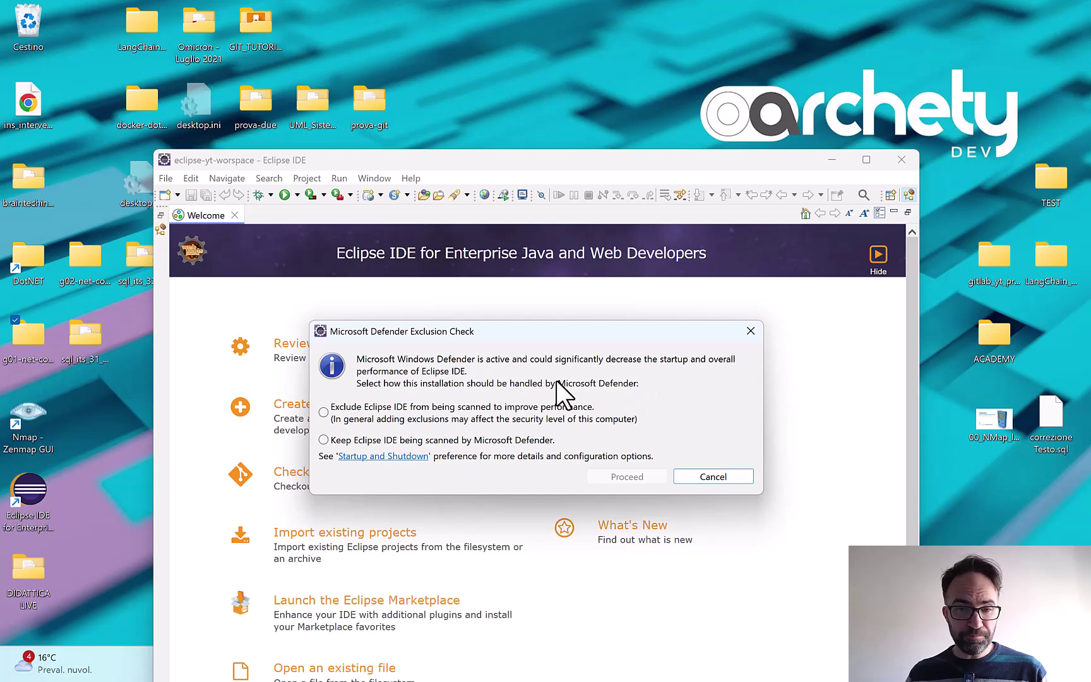
Exclude Eclipse IDE from Microsoft Defender scanning and maximize the Eclipse window
{"action": "left_click_drag", "start_coordinate": [549, 331], "coordinate": [557, 243]}
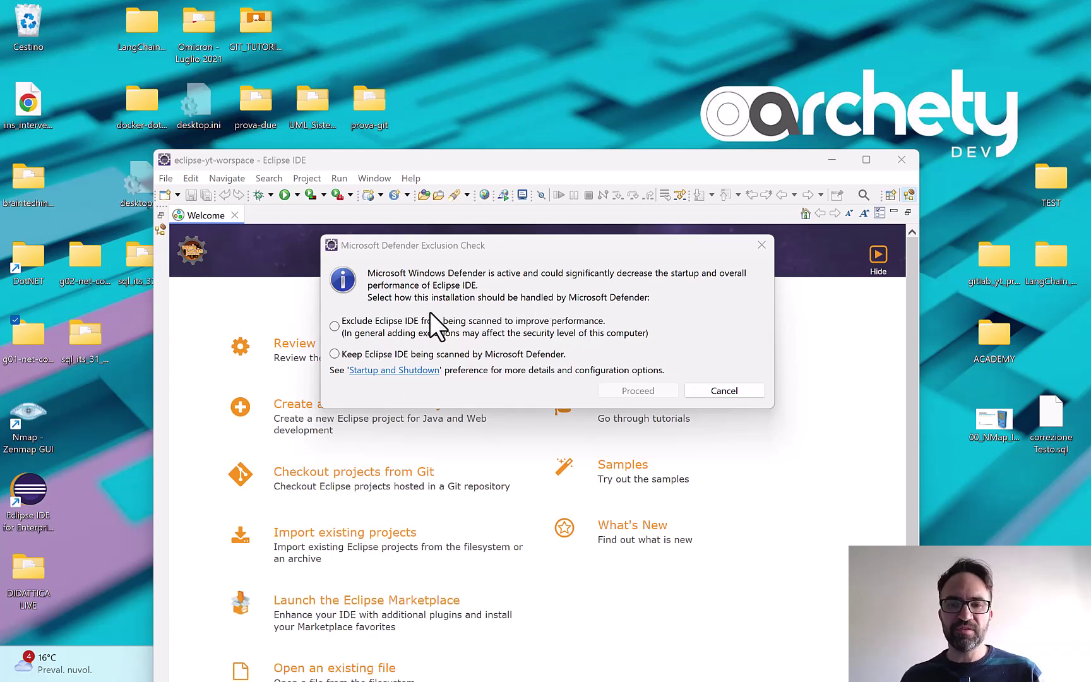
{"action": "left_click", "coordinate": [383, 317]}
{"action": "left_click", "coordinate": [355, 324]}
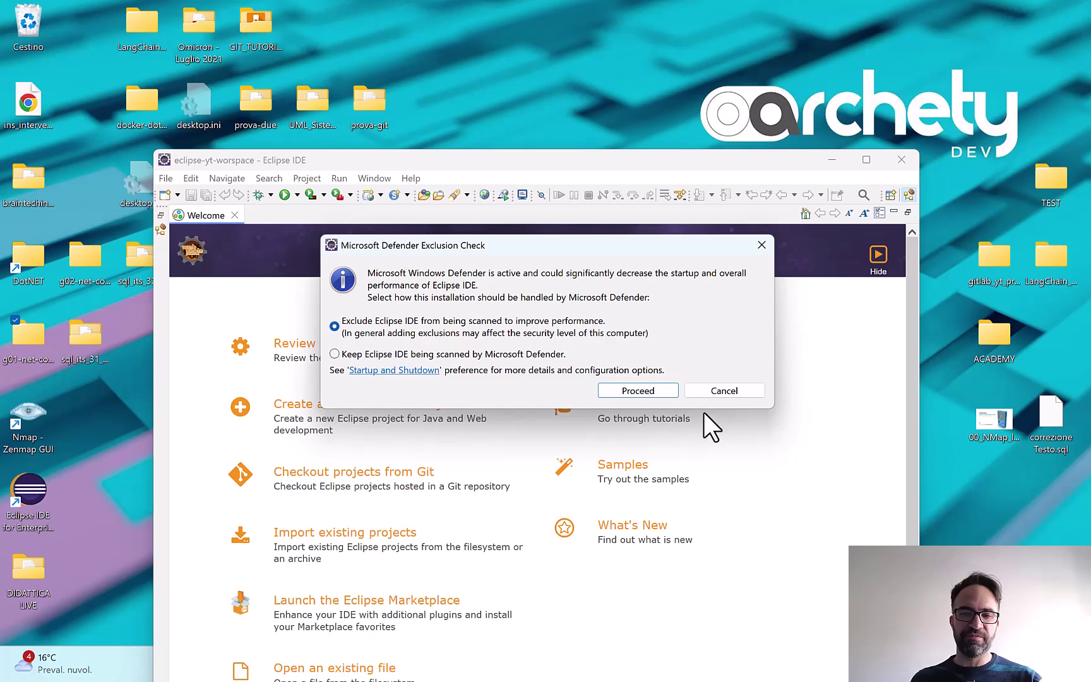
{"action": "left_click", "coordinate": [657, 389]}
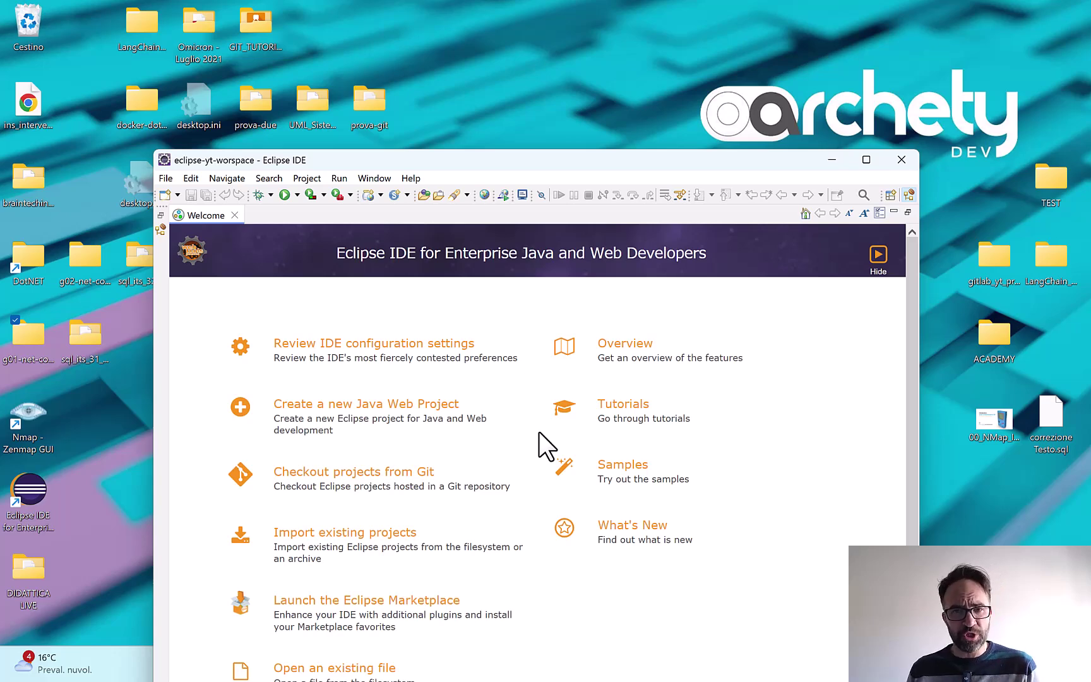
{"action": "left_click", "coordinate": [866, 160]}
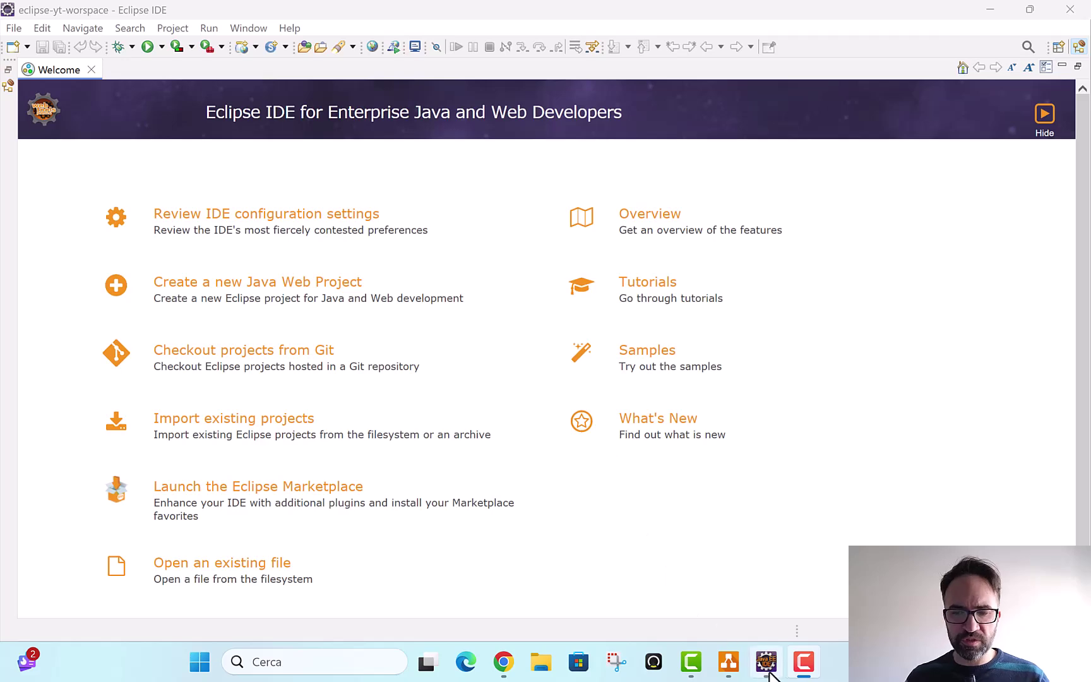
Switch to draw.io and draw a large parallelogram with strongly slanted sides on a new page
{"action": "left_click", "coordinate": [729, 661]}
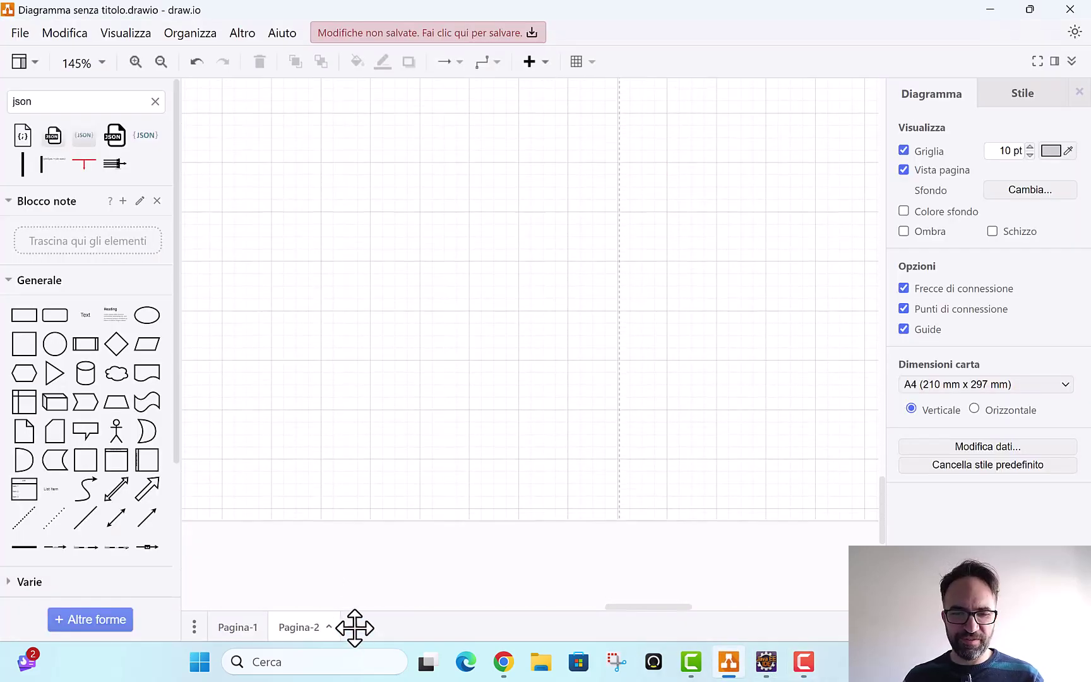
{"action": "left_click", "coordinate": [355, 628]}
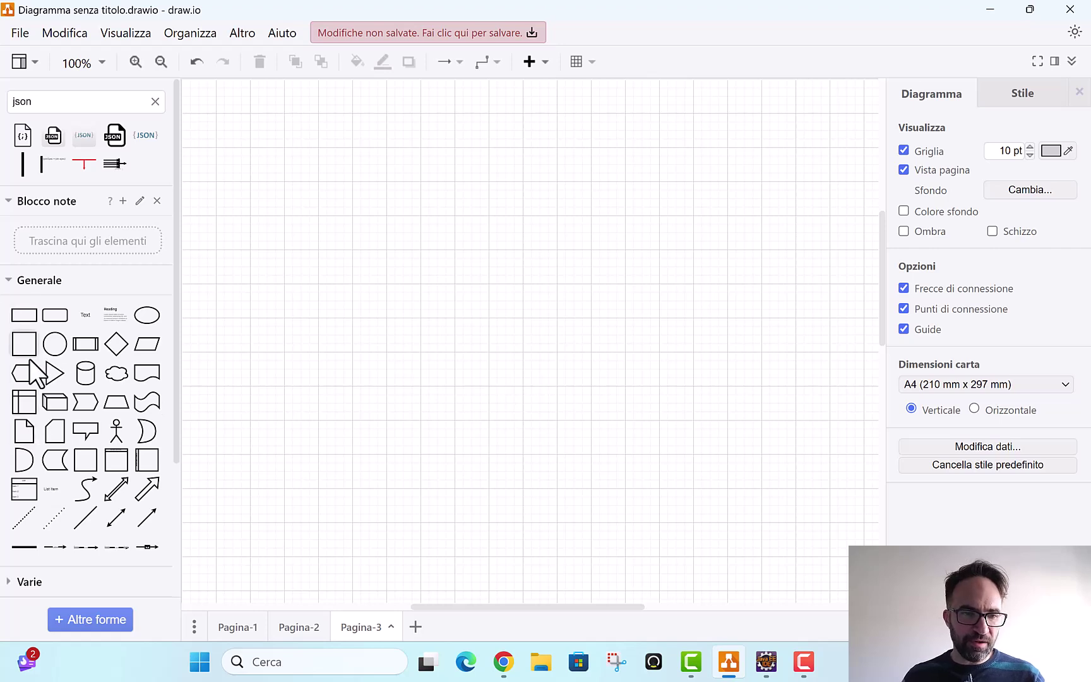
{"action": "left_click_drag", "start_coordinate": [151, 344], "coordinate": [786, 404]}
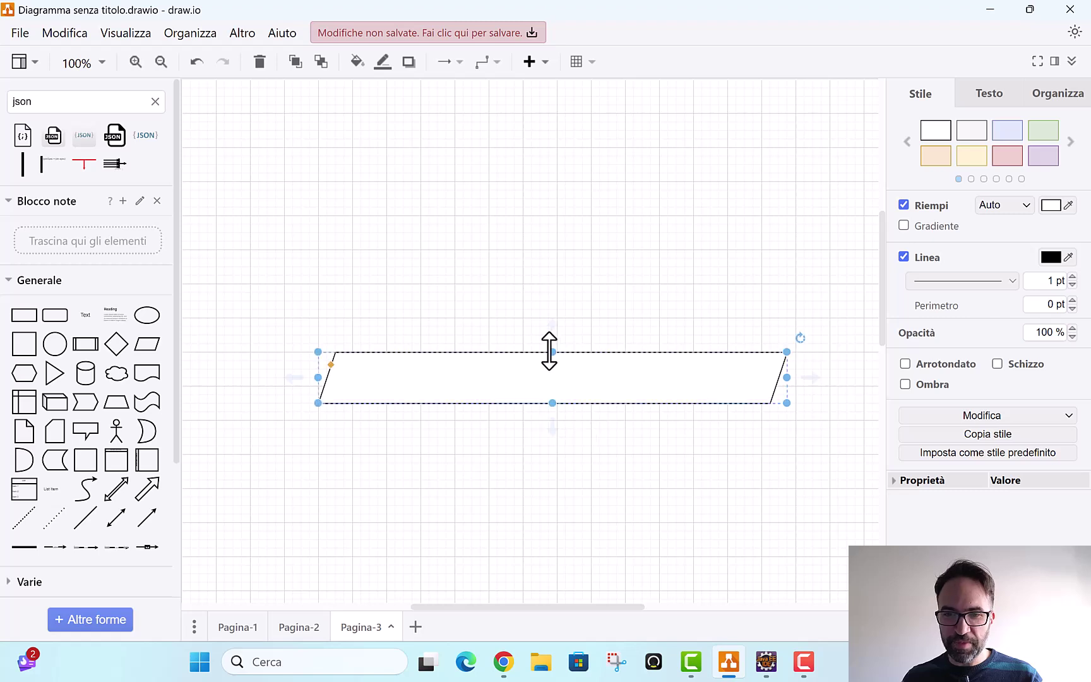
{"action": "left_click_drag", "start_coordinate": [550, 351], "coordinate": [552, 216]}
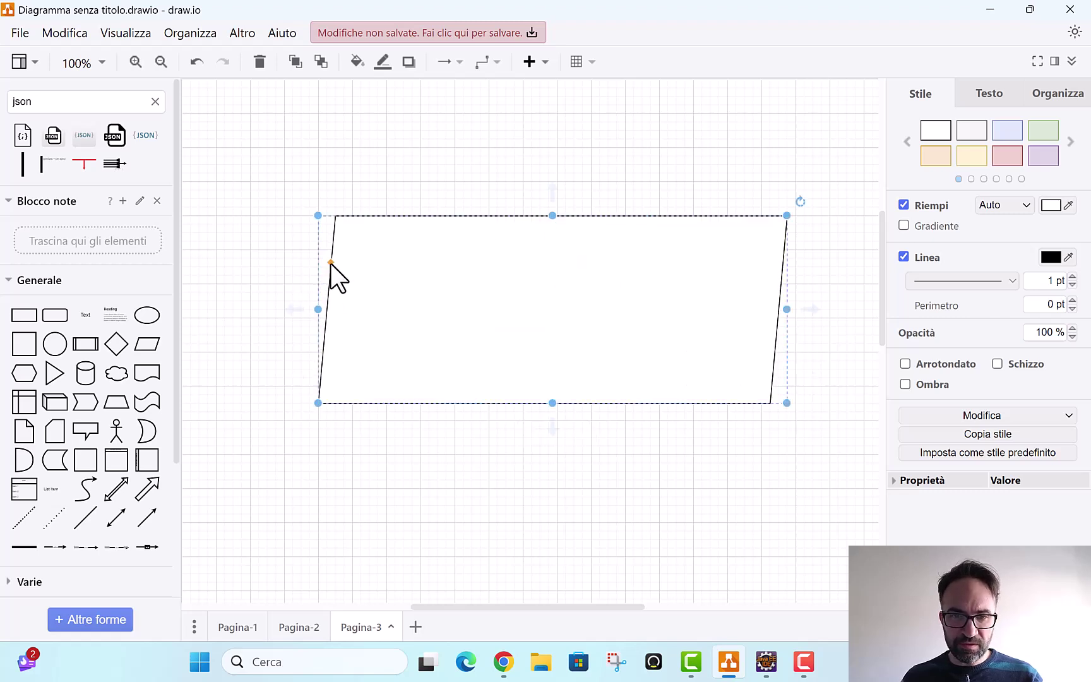
{"action": "left_click_drag", "start_coordinate": [330, 262], "coordinate": [442, 278]}
Label the parallelogram "ECLIPSE CORE" and switch back to the Eclipse IDE
{"action": "double_click", "coordinate": [551, 297]}
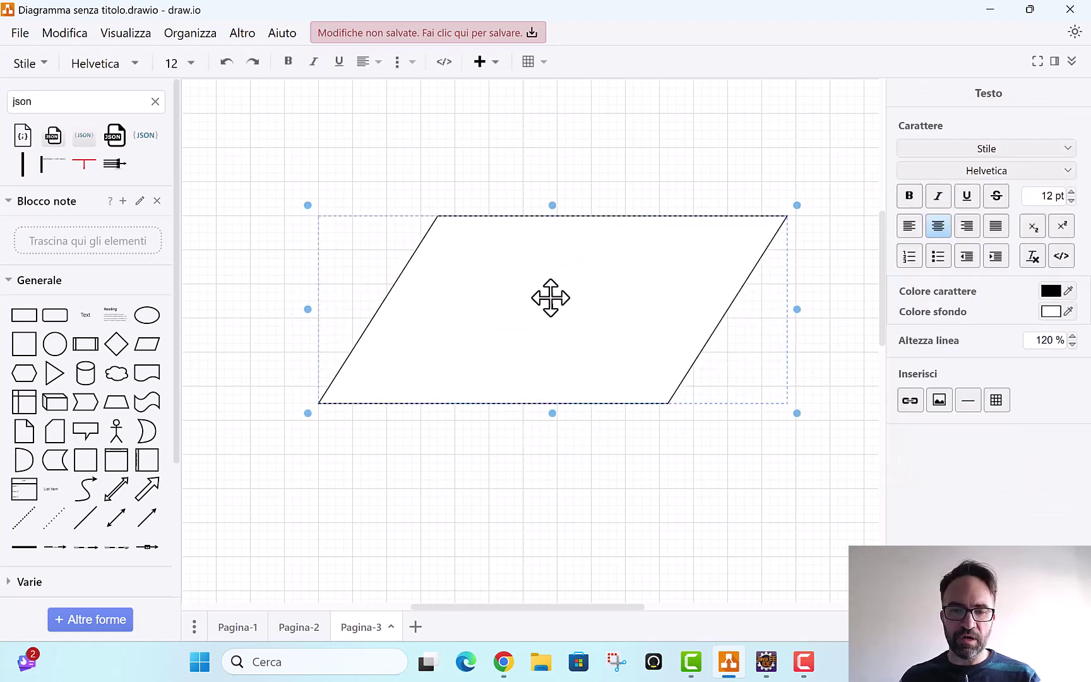
{"action": "type", "text": "ECLIPSE CORE"}
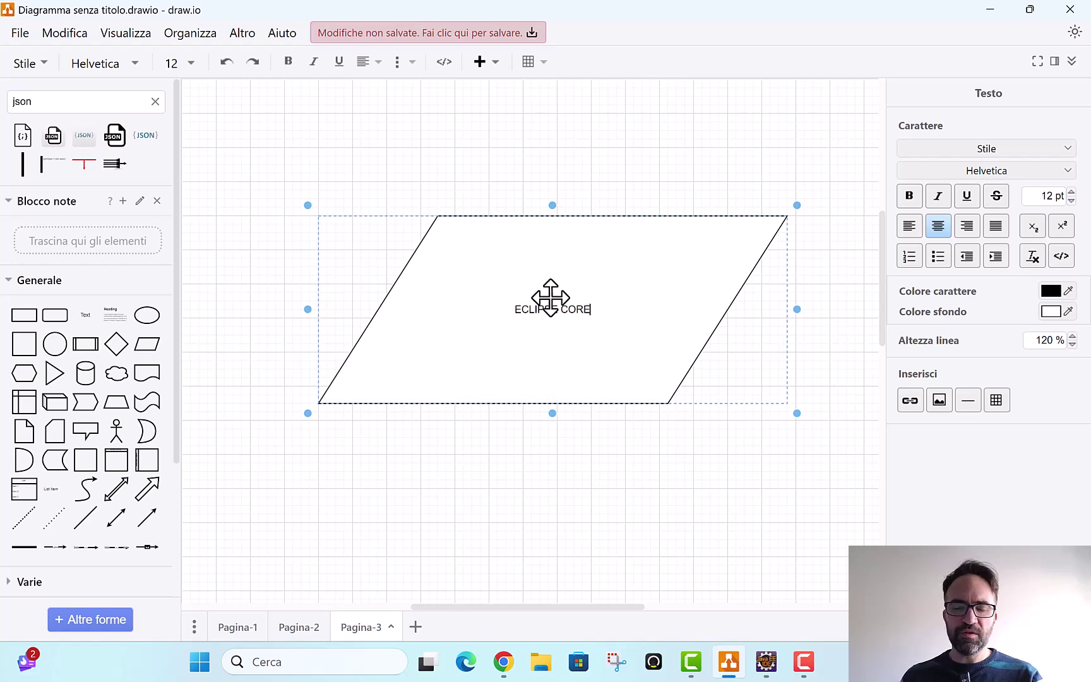
{"action": "scroll", "coordinate": [568, 310], "scroll_direction": "up", "scroll_amount": 1}
{"action": "key", "text": "Escape"}
{"action": "left_click_drag", "start_coordinate": [540, 348], "coordinate": [539, 356]}
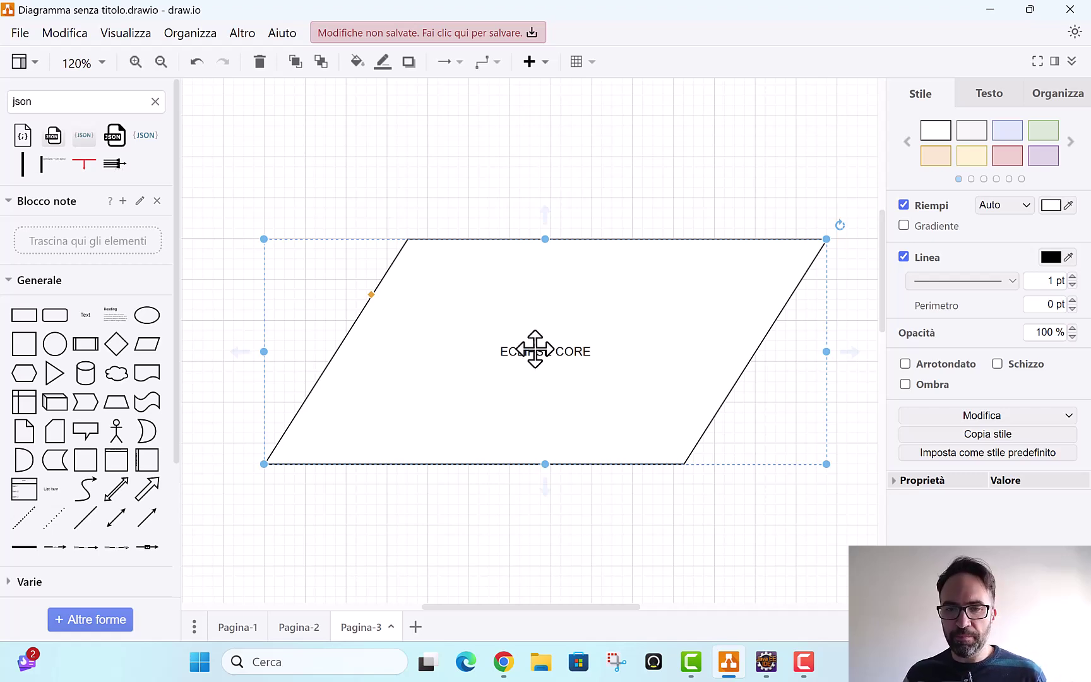
{"action": "left_click", "coordinate": [761, 664]}
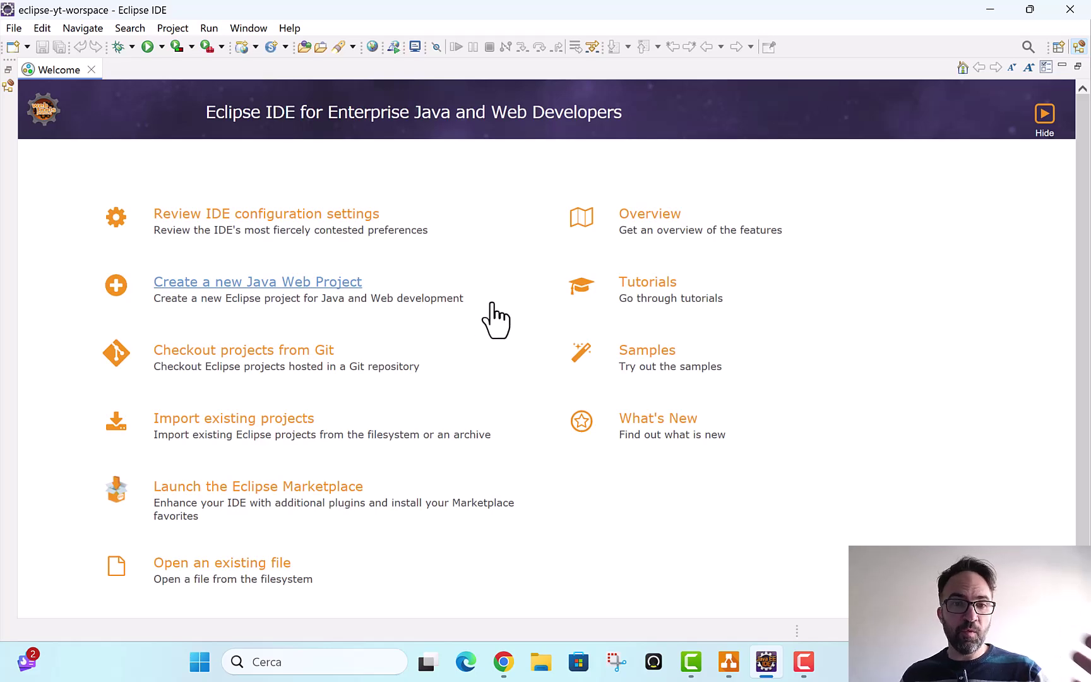
Switch to draw.io, duplicate the ECLIPSE CORE parallelogram slightly up and to its left, and fill the copy light yellow
{"action": "key", "text": "alt+Tab"}
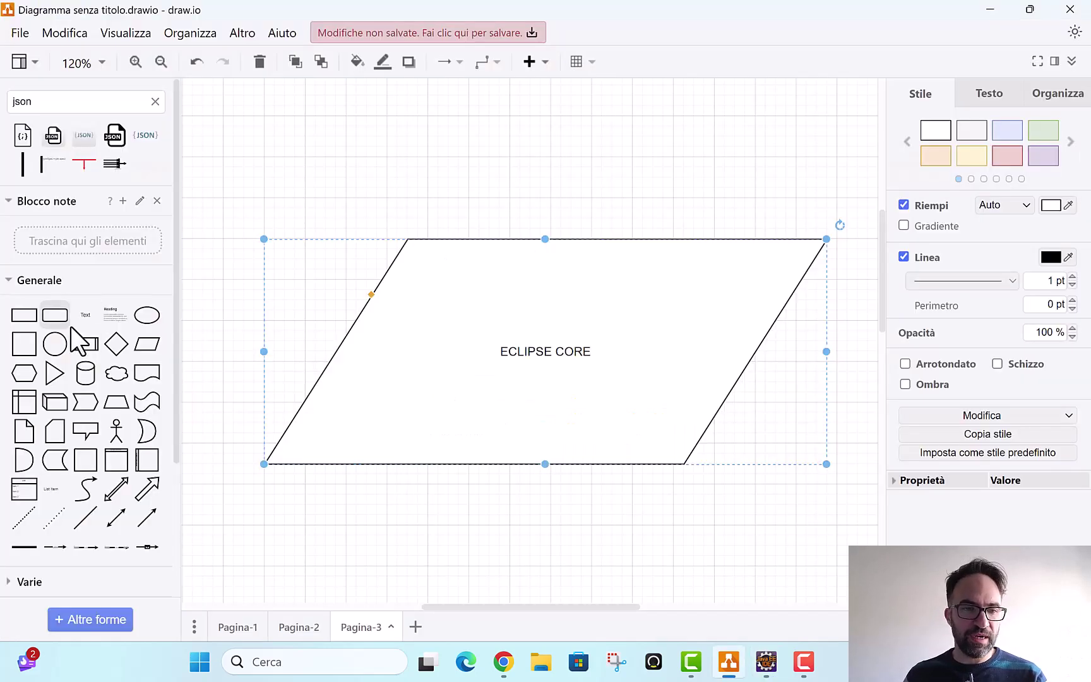
{"action": "mouse_move", "coordinate": [535, 397]}
{"action": "left_mouse_down"}
{"action": "mouse_move", "coordinate": [500, 333]}
{"action": "mouse_move", "coordinate": [509, 345]}
{"action": "left_mouse_up"}
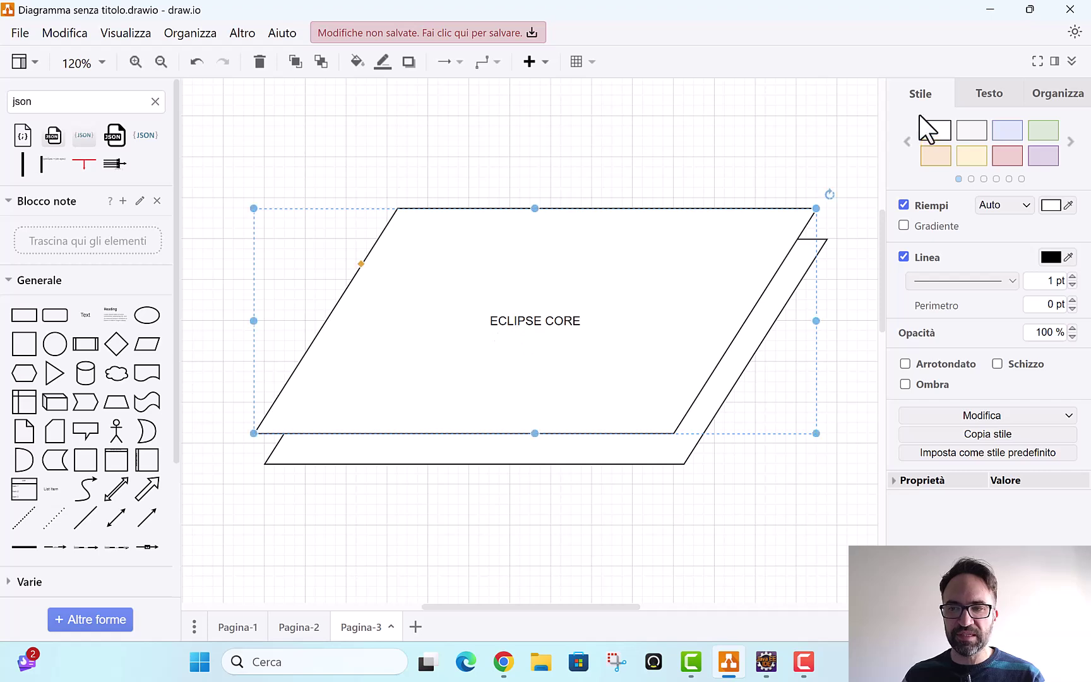
{"action": "left_click", "coordinate": [973, 155]}
Label the yellow parallelogram "Wellcome"
{"action": "double_click", "coordinate": [531, 310]}
{"action": "type", "text": "Web co"}
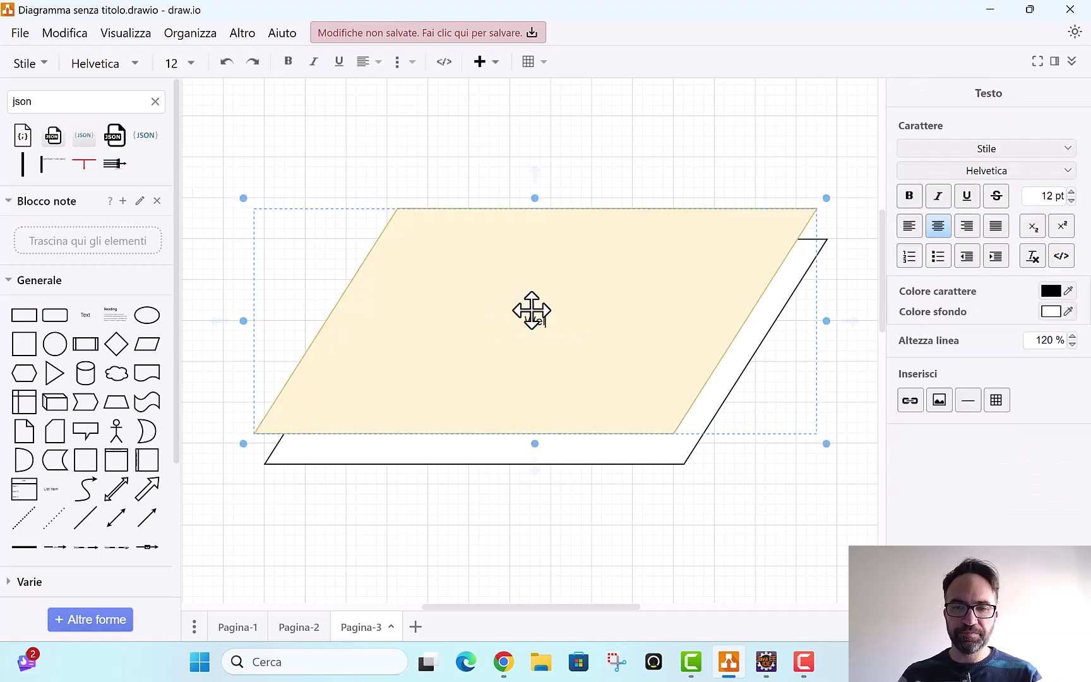
{"action": "key", "text": "BackSpace"}
{"action": "key", "text": "BackSpace"}
{"action": "key", "text": "BackSpace"}
{"action": "key", "text": "BackSpace"}
{"action": "type", "text": "lcome"}
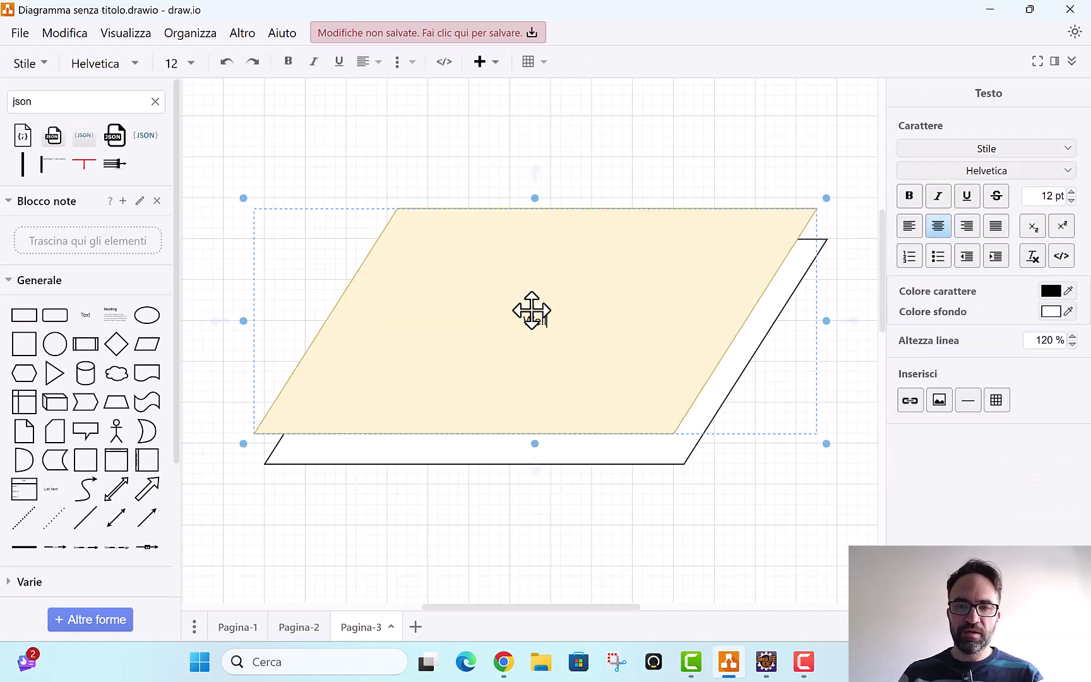
{"action": "left_click", "coordinate": [751, 479]}
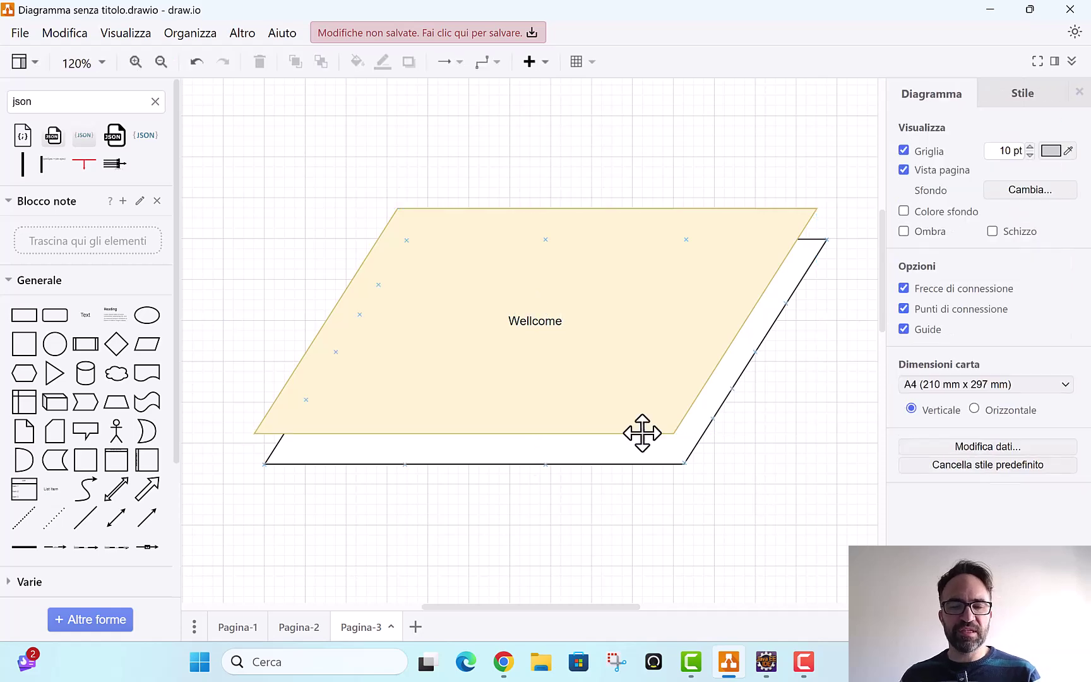
Switch to the Eclipse IDE and close the Welcome page
{"action": "left_click", "coordinate": [534, 252]}
{"action": "key", "text": "alt+Tab"}
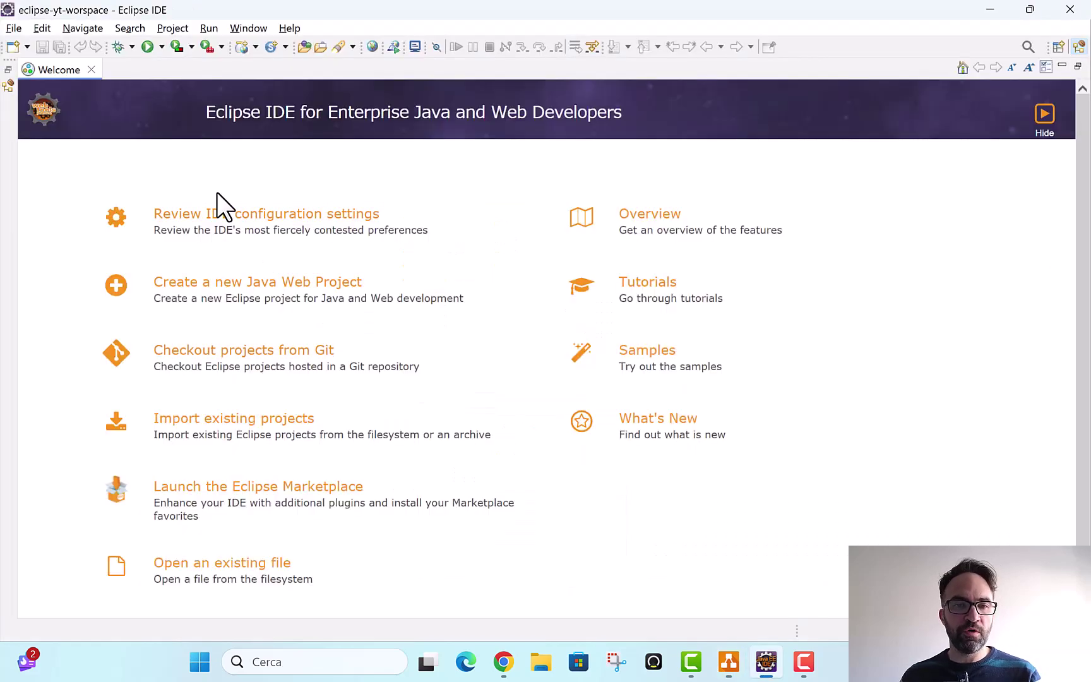
{"action": "left_click", "coordinate": [86, 67]}
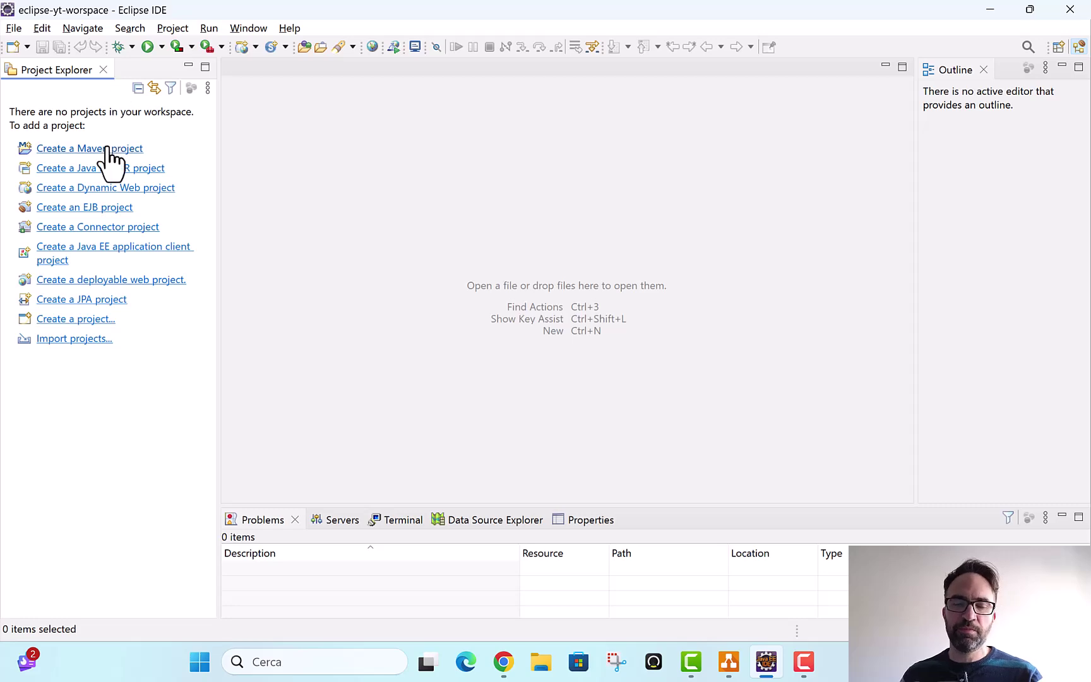
Switch to draw.io, move the Wellcome parallelogram slightly higher above the core layer, and check the current perspective in Eclipse
{"action": "key", "text": "alt+Tab"}
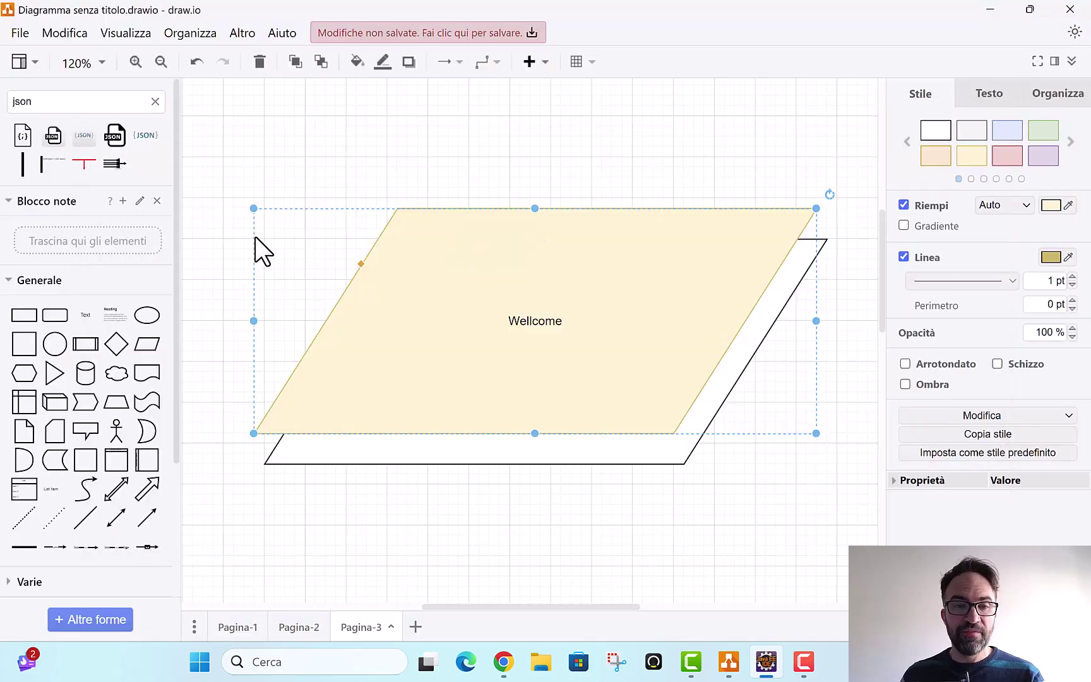
{"action": "mouse_move", "coordinate": [522, 326]}
{"action": "left_mouse_down"}
{"action": "mouse_move", "coordinate": [514, 304]}
{"action": "mouse_move", "coordinate": [523, 316]}
{"action": "left_mouse_up"}
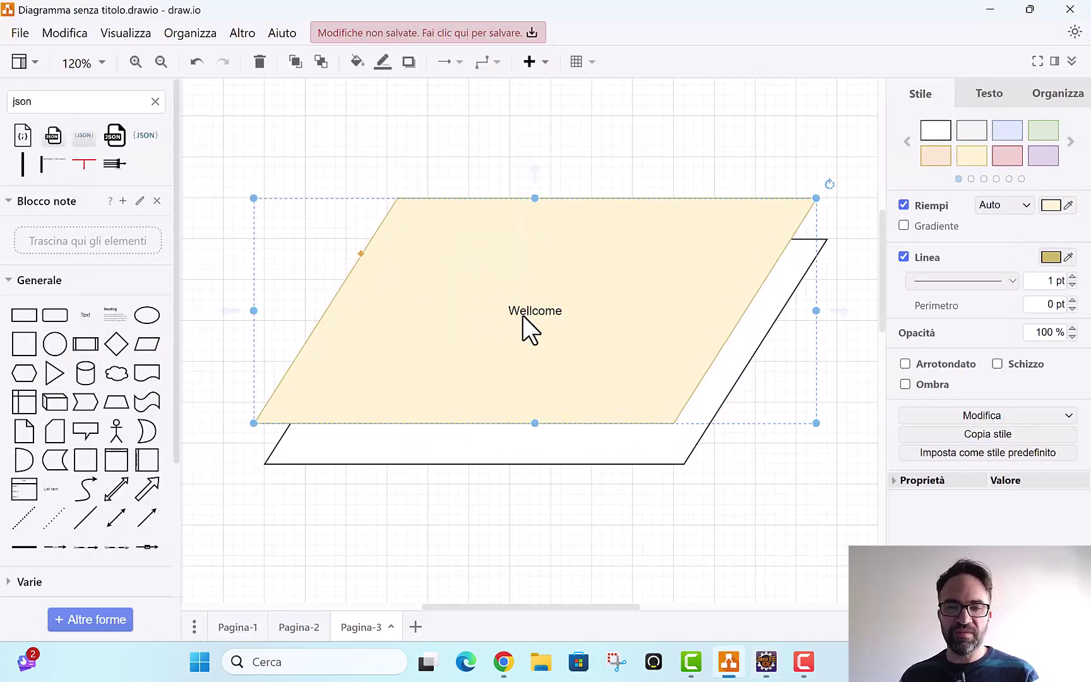
{"action": "key", "text": "alt+Tab"}
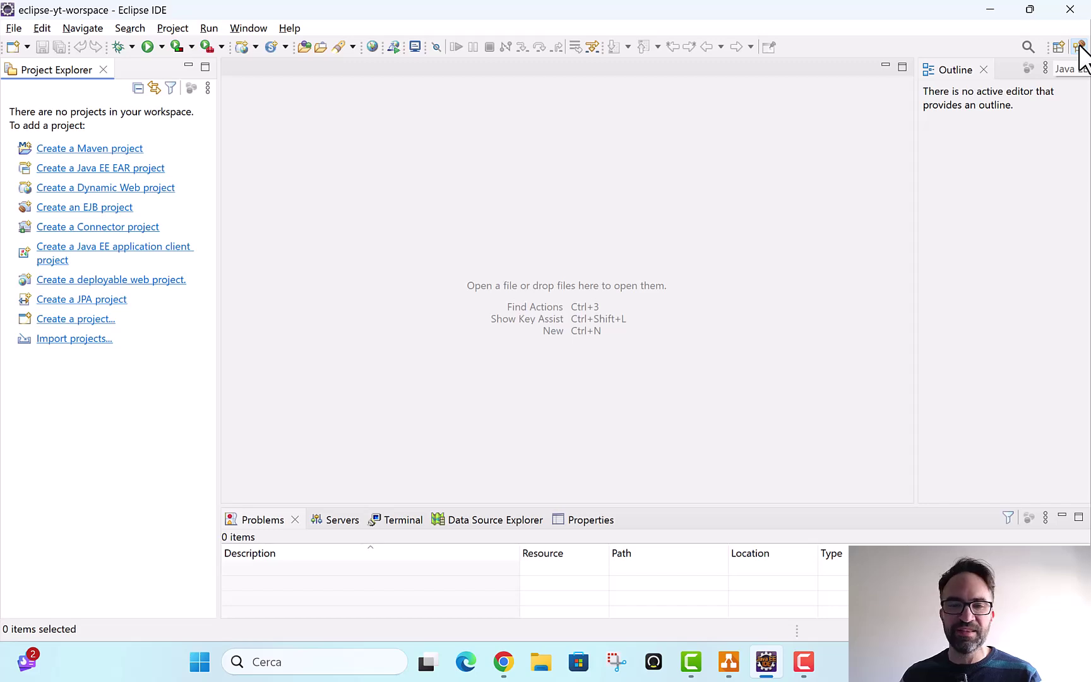
{"action": "key", "text": "alt+Tab"}
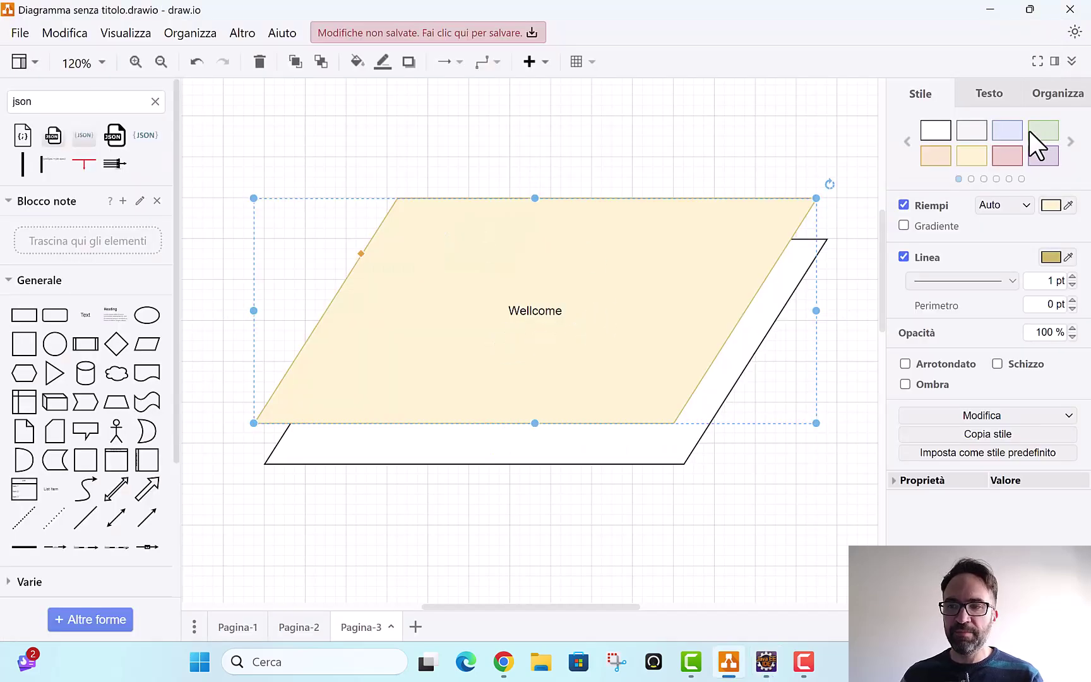
Fill the upper parallelogram light blue and change its label to "Java EE"
{"action": "left_click", "coordinate": [1007, 131]}
{"action": "double_click", "coordinate": [501, 304]}
{"action": "left_click_drag", "start_coordinate": [509, 310], "coordinate": [538, 310]}
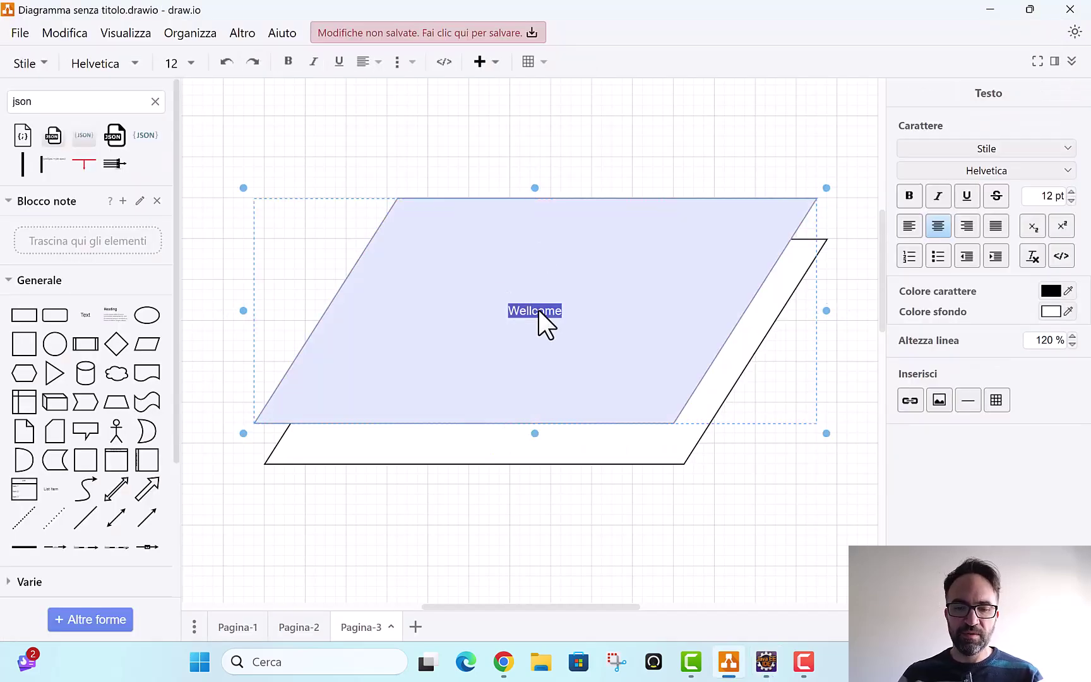
{"action": "type", "text": "JEE"}
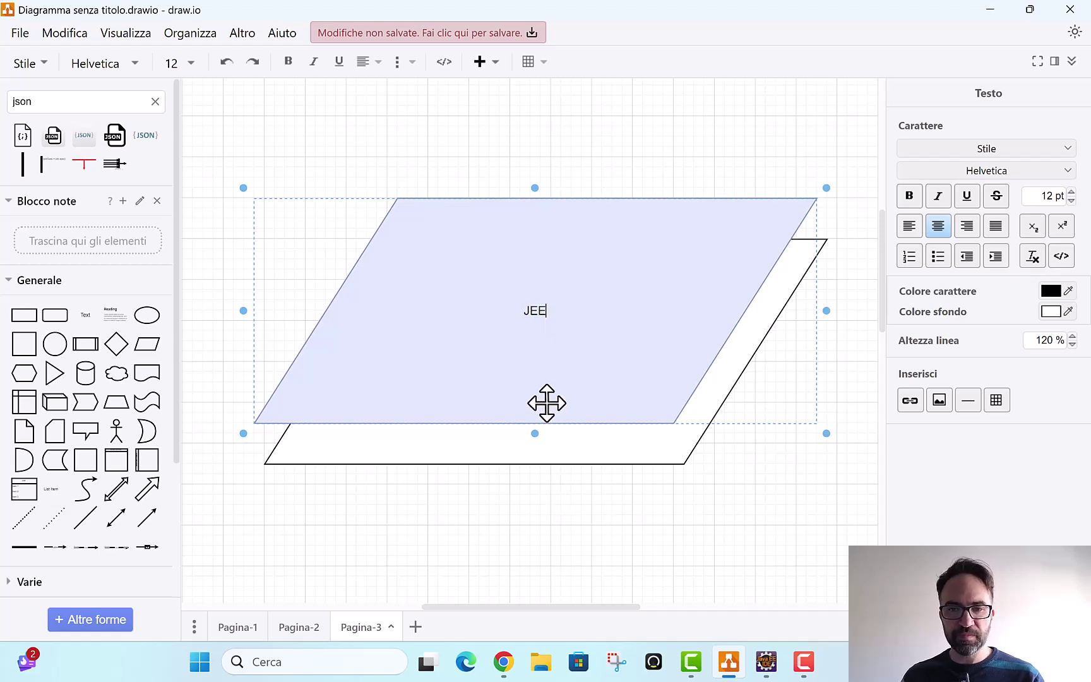
{"action": "type", "text": "ava"}
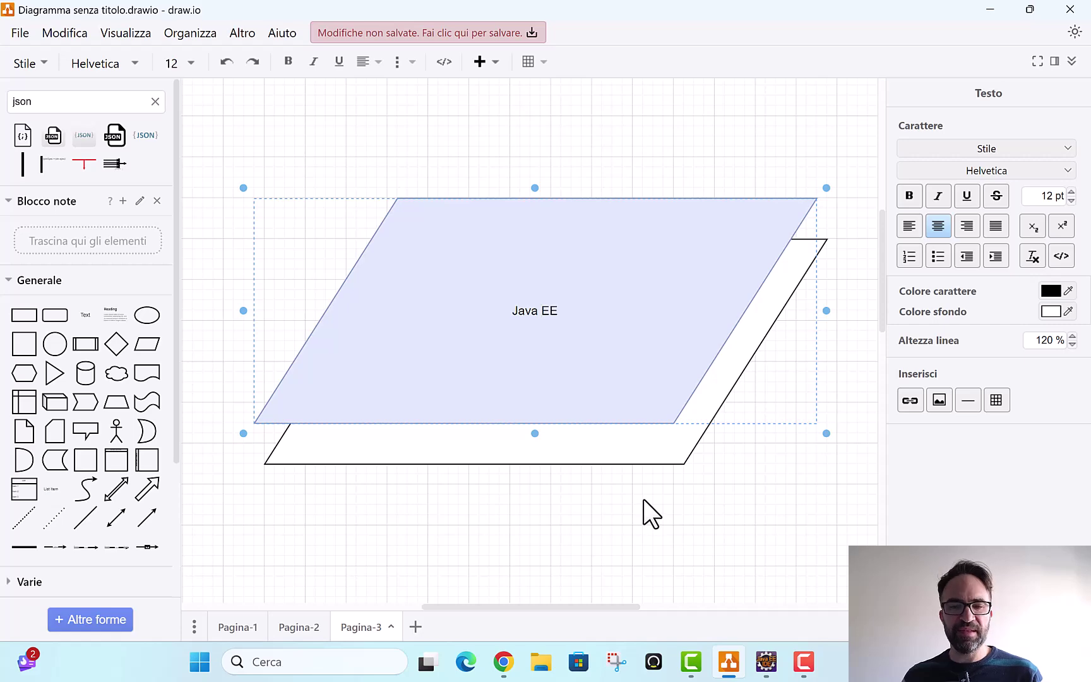
Check the Project Explorer in Eclipse, duplicate the Java EE parallelogram above itself in draw.io and narrow the copy to about half its width
{"action": "key", "text": "alt+Tab"}
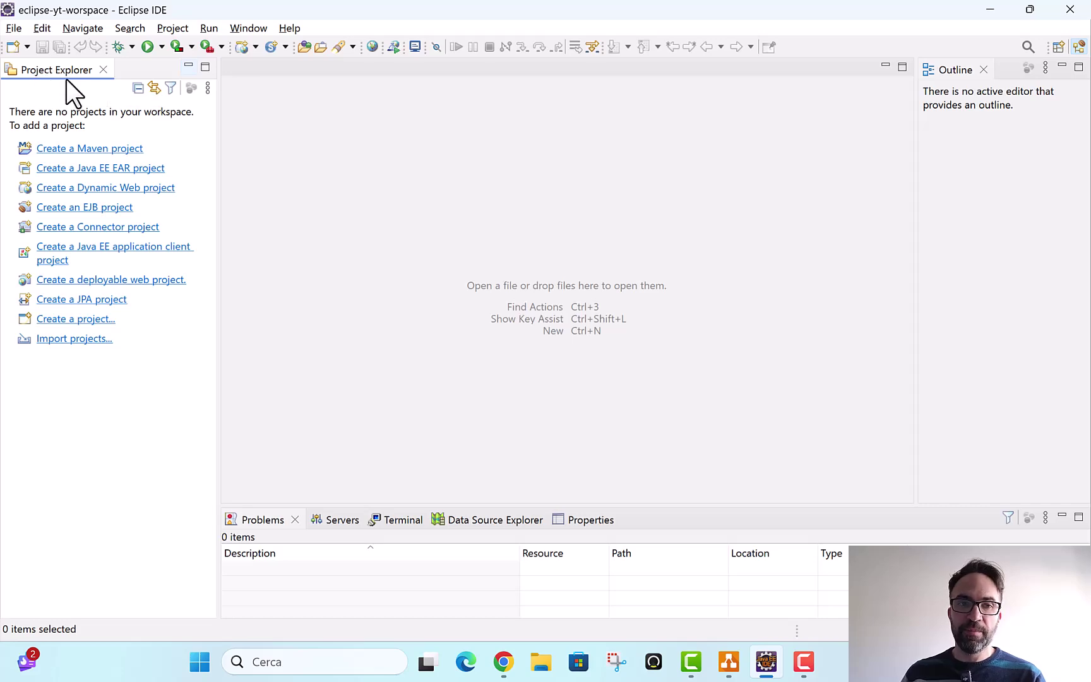
{"action": "key", "text": "alt+Tab"}
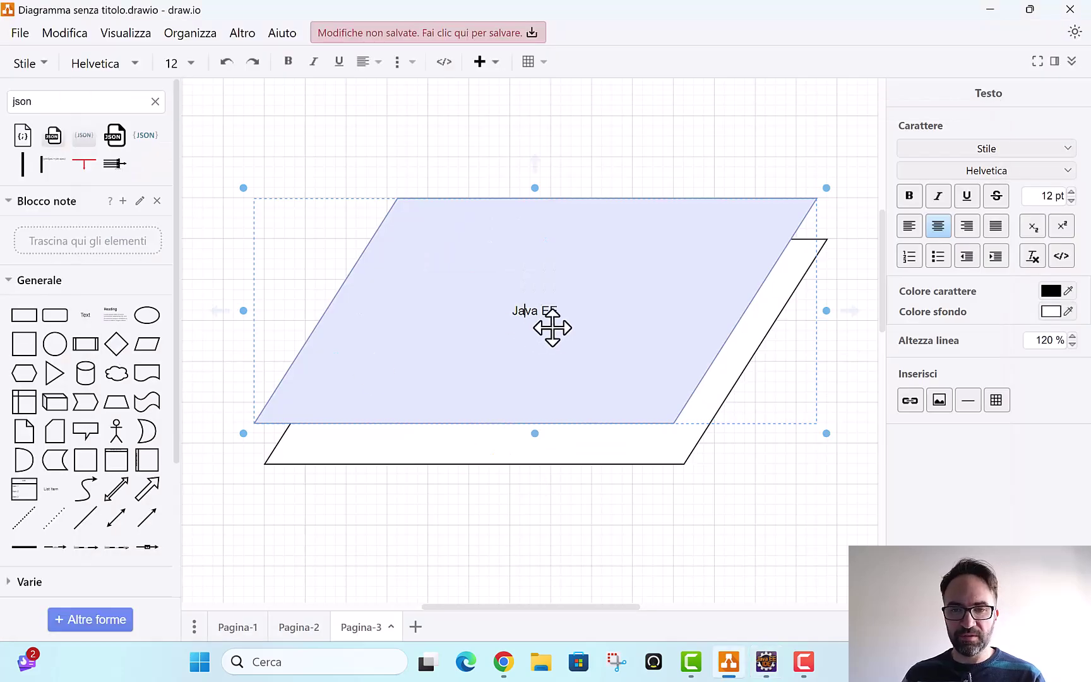
{"action": "left_click", "coordinate": [589, 331]}
{"action": "left_click", "coordinate": [628, 541]}
{"action": "left_click_drag", "start_coordinate": [624, 350], "coordinate": [613, 305]}
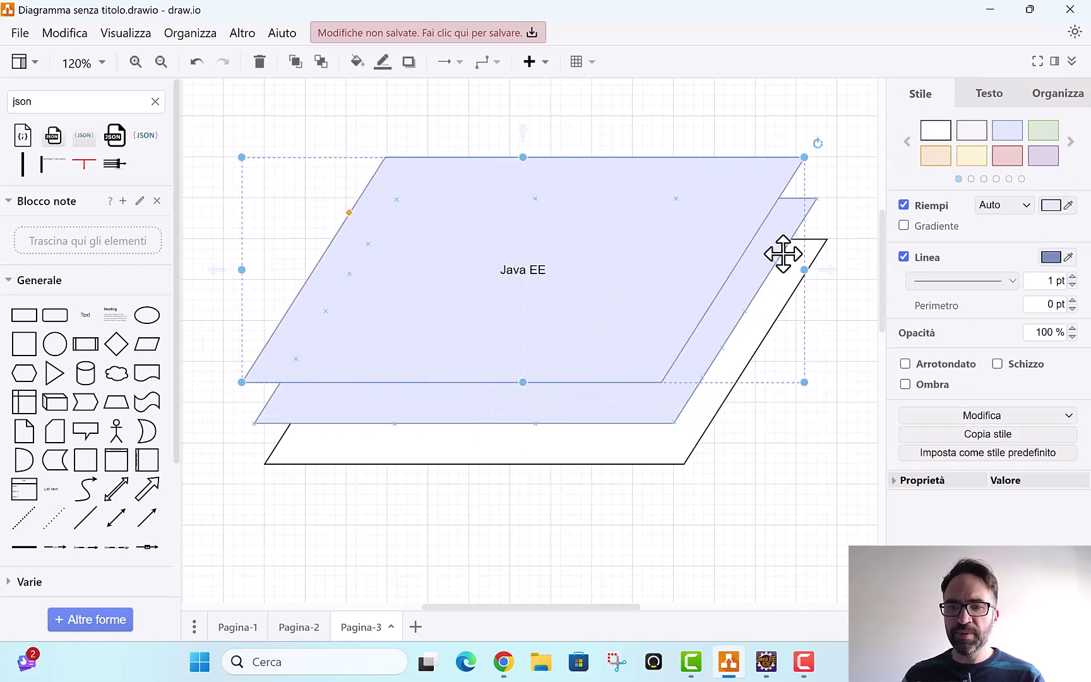
{"action": "left_click_drag", "start_coordinate": [804, 269], "coordinate": [517, 270]}
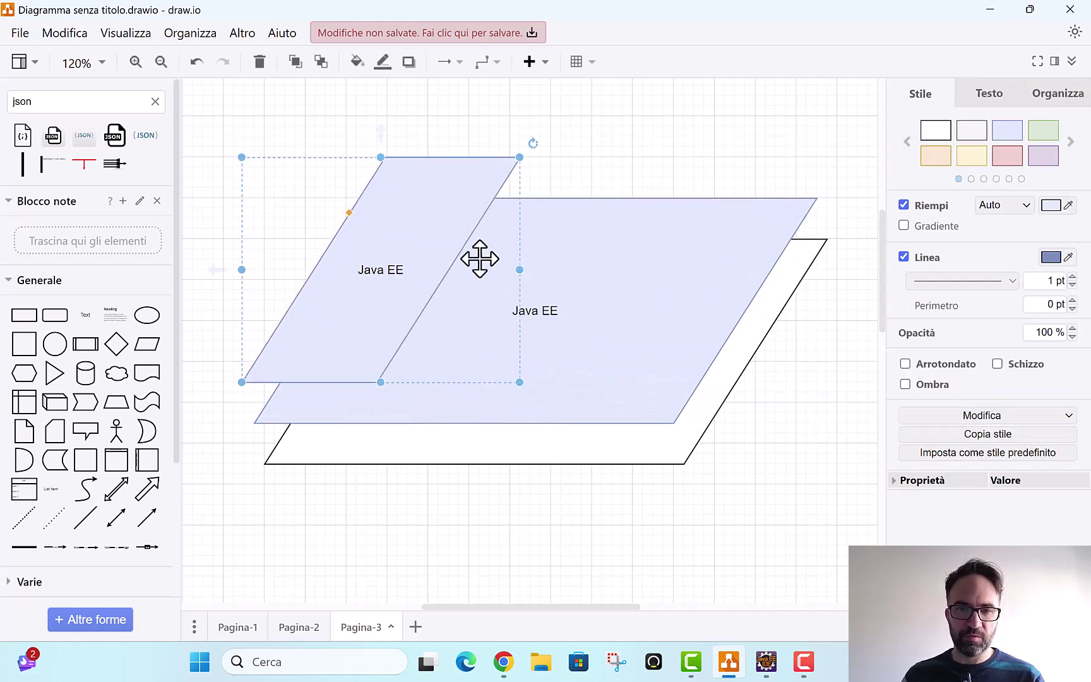
Fill the narrow parallelogram light yellow, label it "Proj Explorer" and place it over the left part of the Java EE layer
{"action": "left_click", "coordinate": [975, 155]}
{"action": "double_click", "coordinate": [424, 245]}
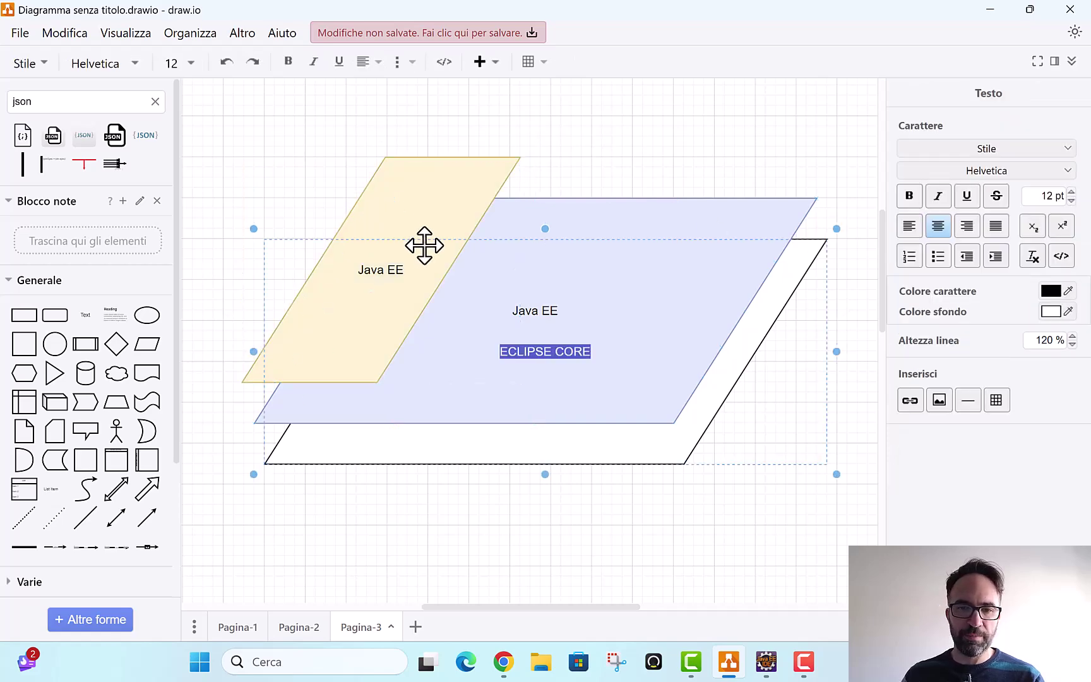
{"action": "left_click", "coordinate": [422, 212]}
{"action": "double_click", "coordinate": [421, 212]}
{"action": "type", "text": "Pro"}
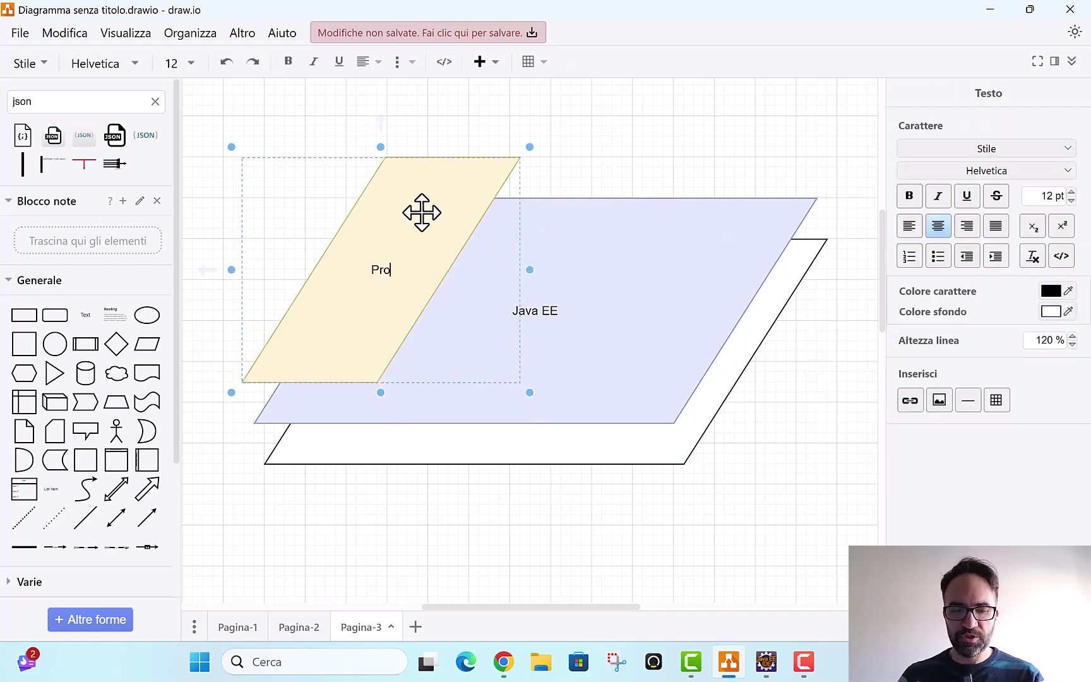
{"action": "type", "text": "j Explore"}
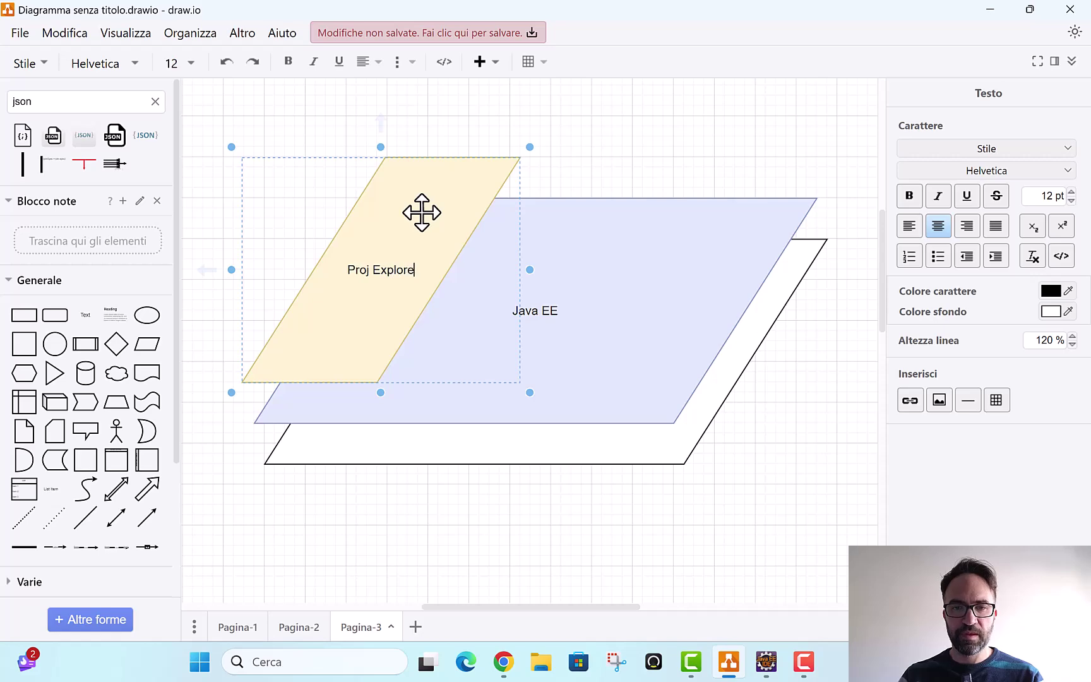
{"action": "type", "text": "r"}
{"action": "left_click_drag", "start_coordinate": [390, 219], "coordinate": [394, 257]}
Check the Eclipse layout, duplicate the Proj Explorer parallelogram onto the right part of the Java EE layer and label it "Outline"
{"action": "key", "text": "alt+Tab"}
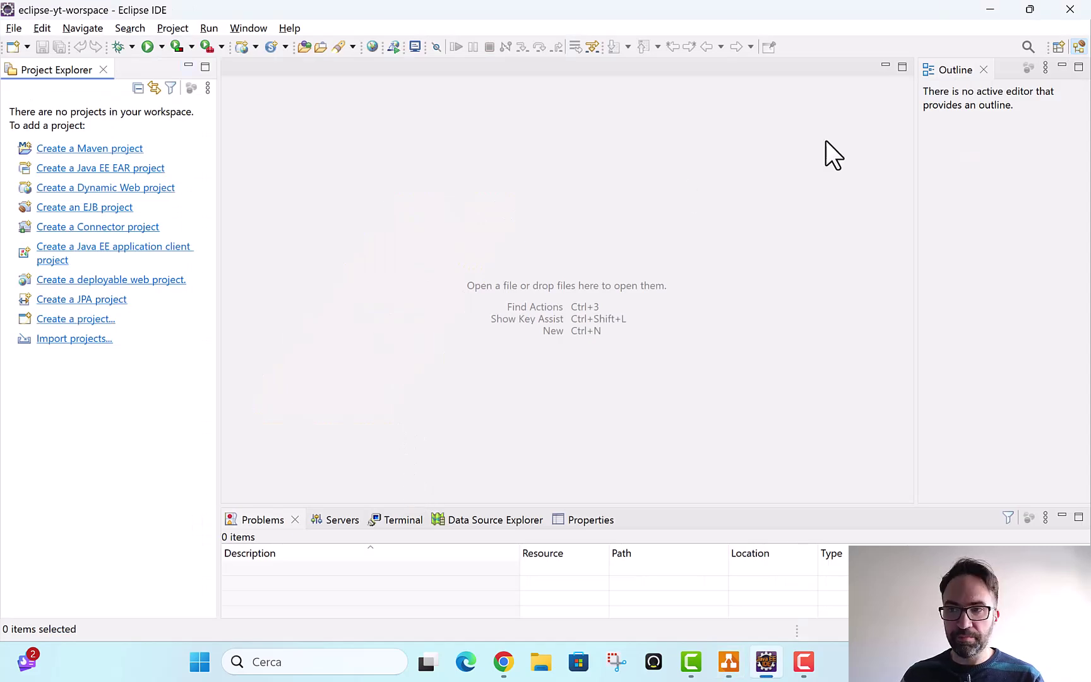
{"action": "key", "text": "alt+Tab"}
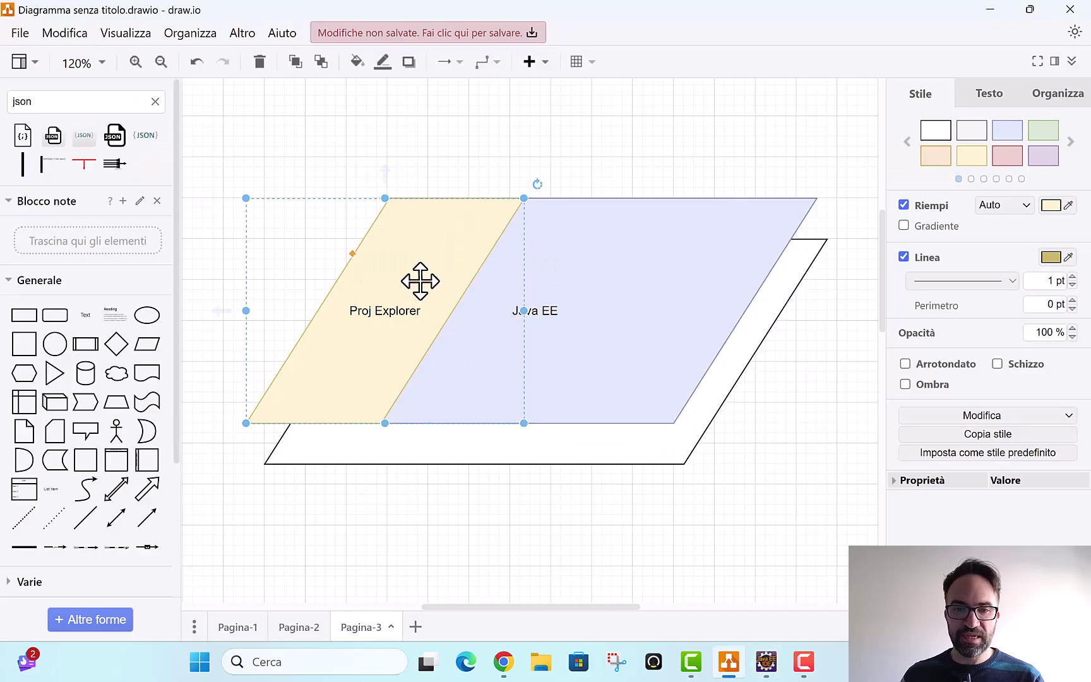
{"action": "left_click_drag", "start_coordinate": [419, 280], "coordinate": [706, 265]}
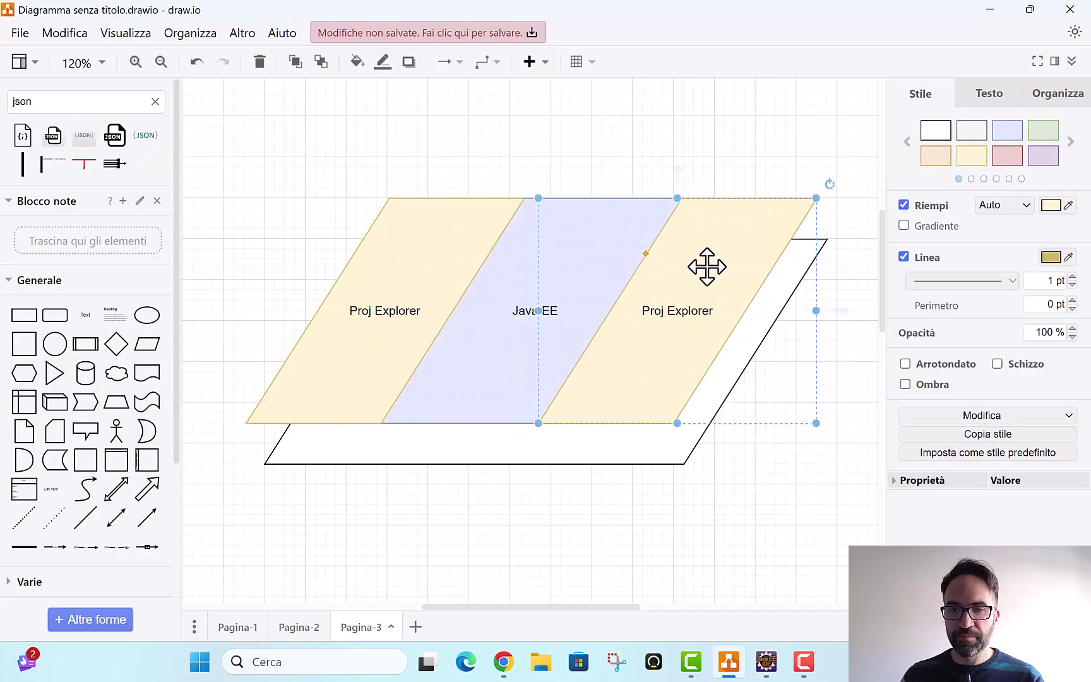
{"action": "double_click", "coordinate": [707, 266]}
{"action": "type", "text": "Outlin"}
{"action": "type", "text": "e"}
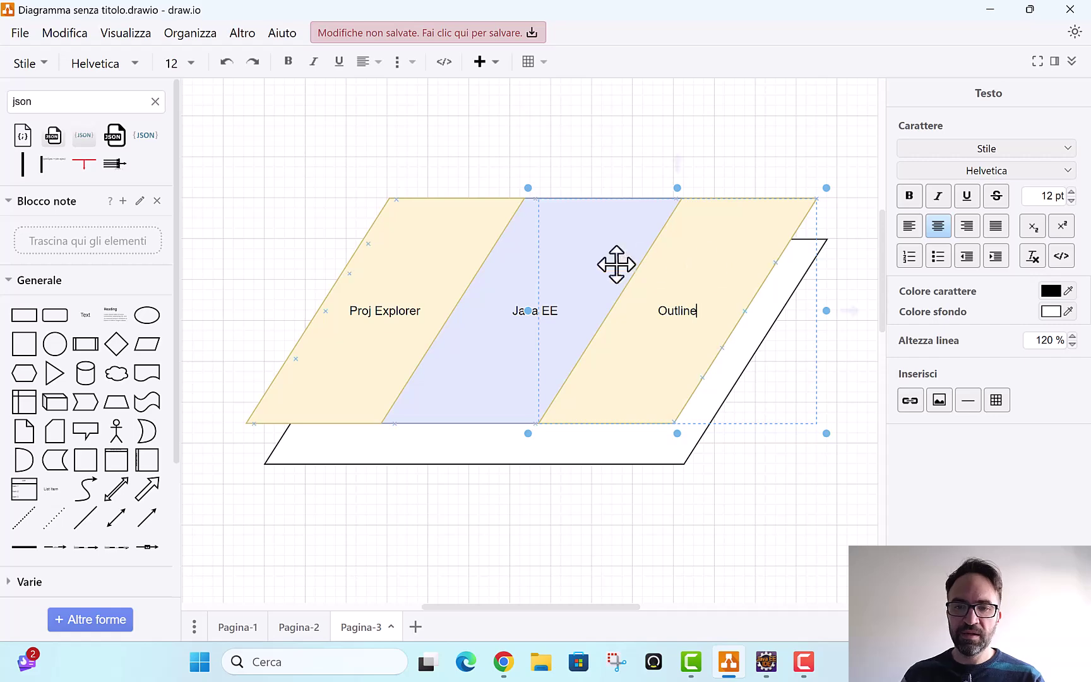
Check the views in Eclipse, duplicate the Outline parallelogram, halve the copy's height and place it at the upper centre of the Java EE layer
{"action": "key", "text": "alt+Tab"}
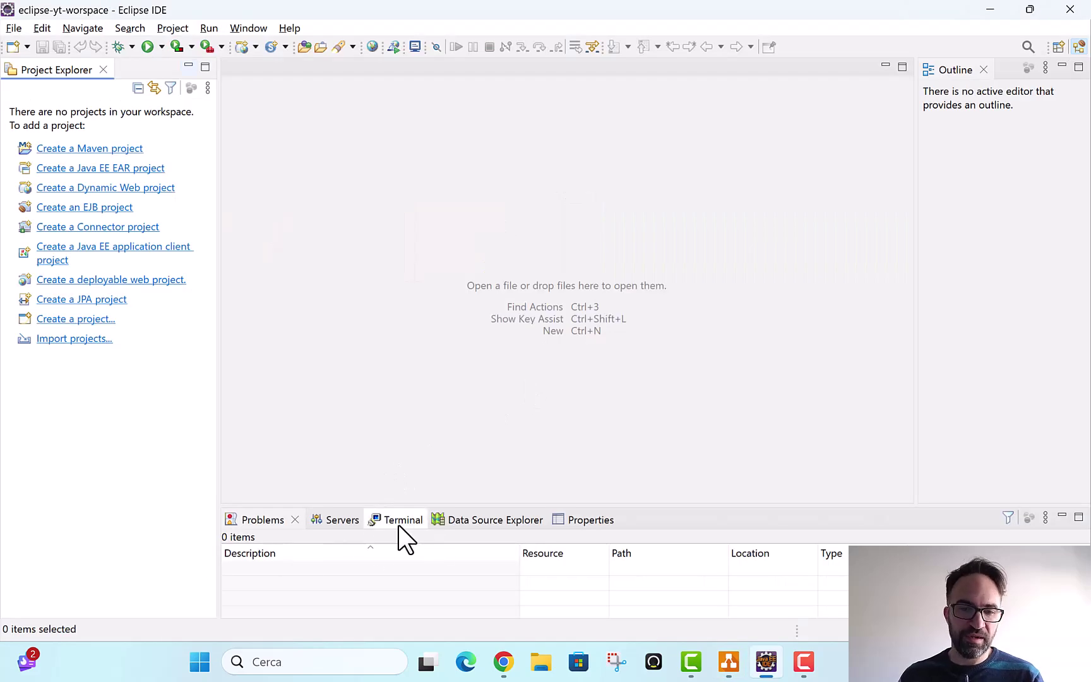
{"action": "key", "text": "alt+Tab"}
{"action": "left_click", "coordinate": [662, 297]}
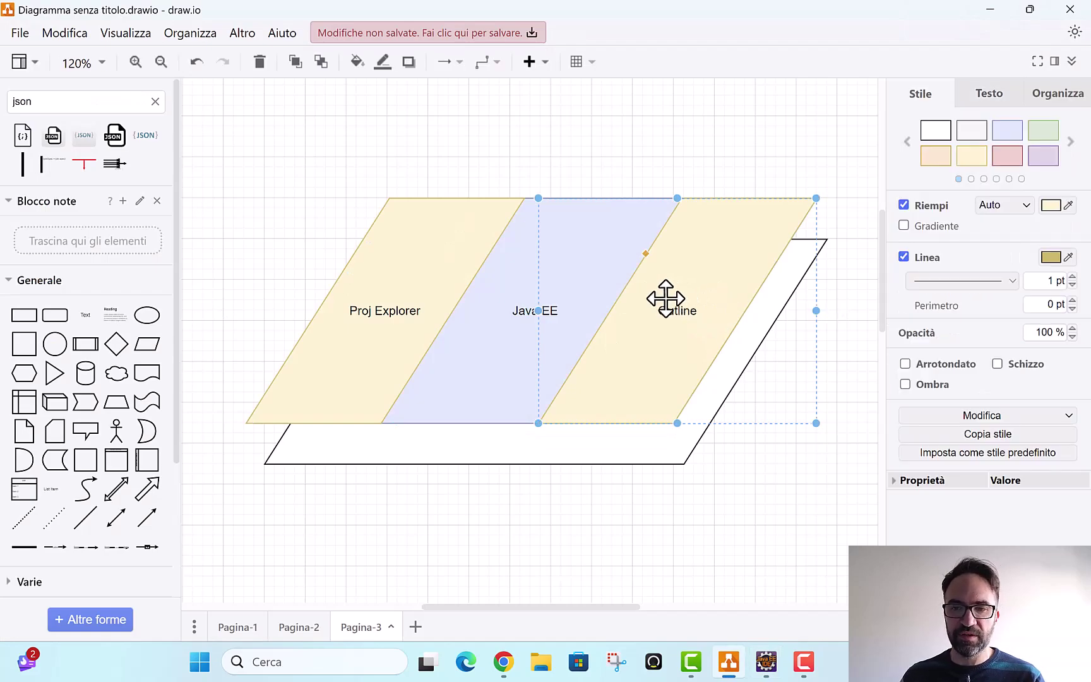
{"action": "mouse_move", "coordinate": [662, 297]}
{"action": "left_mouse_down"}
{"action": "mouse_move", "coordinate": [568, 299]}
{"action": "mouse_move", "coordinate": [621, 317]}
{"action": "mouse_move", "coordinate": [529, 302]}
{"action": "left_mouse_up"}
{"action": "left_click_drag", "start_coordinate": [536, 423], "coordinate": [559, 310]}
{"action": "left_click_drag", "start_coordinate": [508, 229], "coordinate": [540, 237]}
Label the short central parallelogram "Dev", narrow it slightly and shift it to fit between Proj Explorer and Outline
{"action": "double_click", "coordinate": [565, 253]}
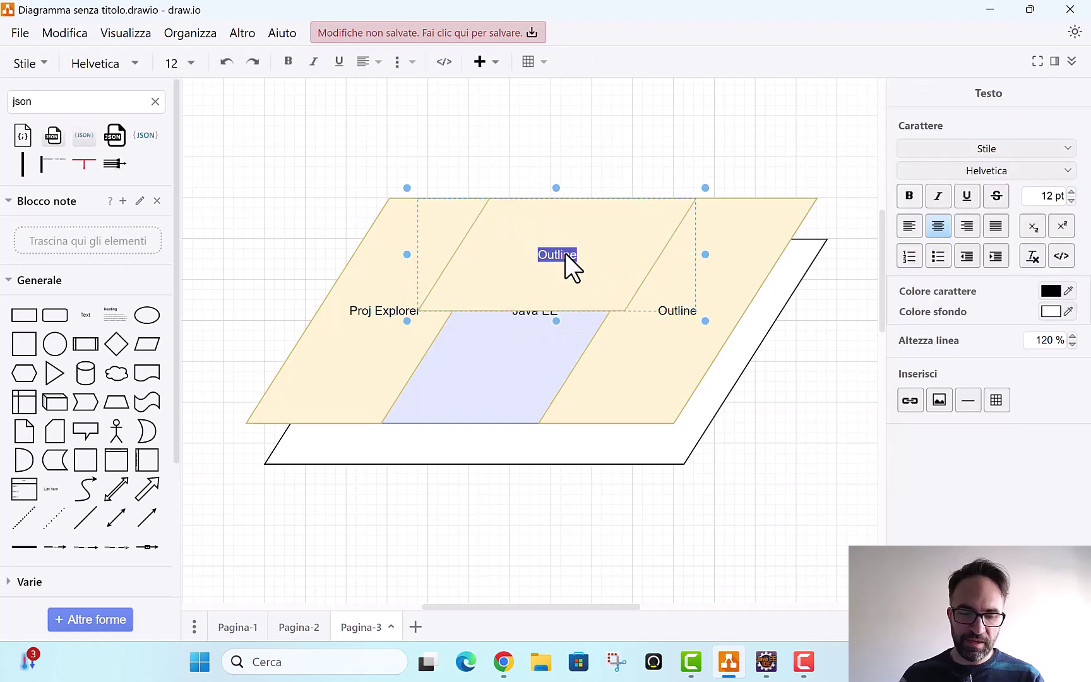
{"action": "type", "text": "Dev"}
{"action": "left_click", "coordinate": [634, 251]}
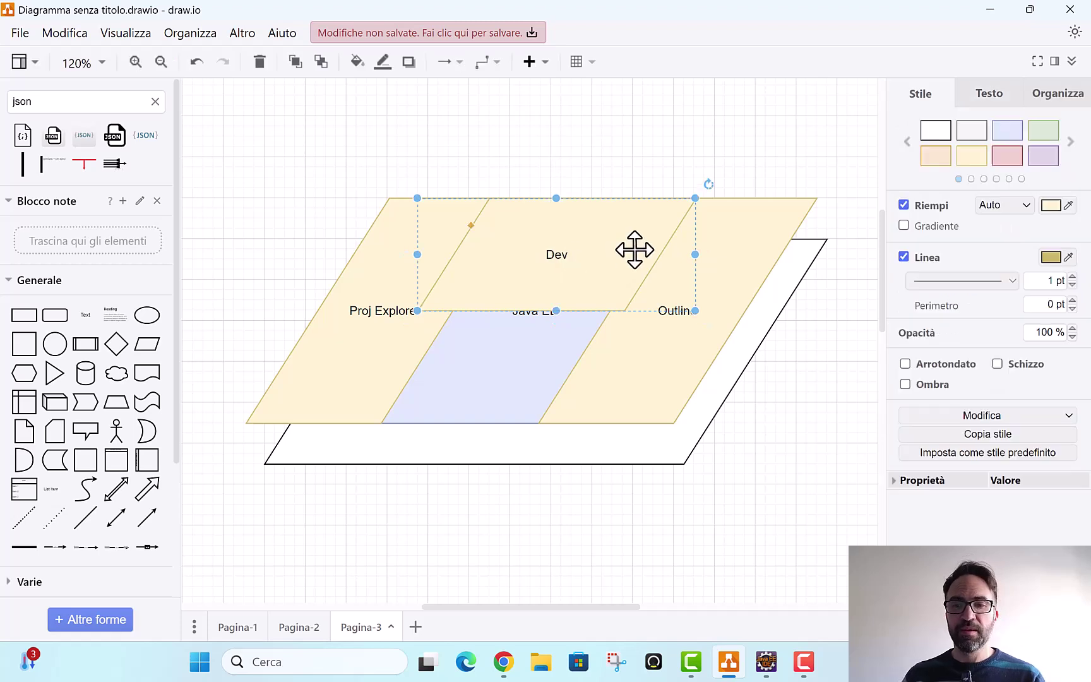
{"action": "left_click_drag", "start_coordinate": [694, 254], "coordinate": [660, 258]}
{"action": "left_click_drag", "start_coordinate": [534, 247], "coordinate": [549, 247]}
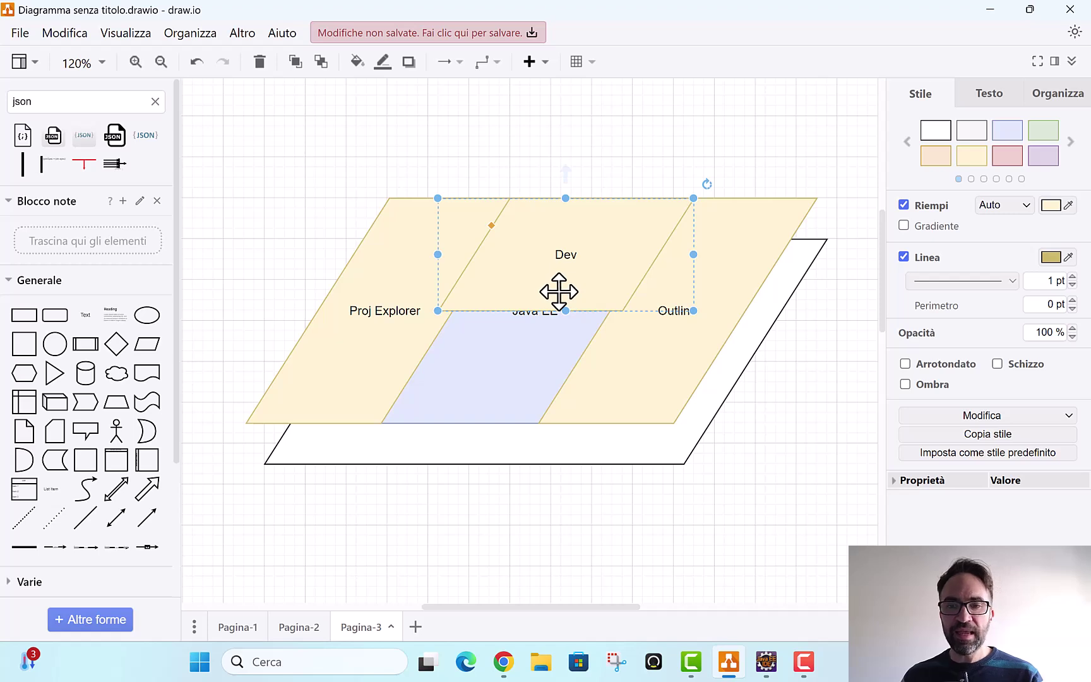
Move the Dev parallelogram to the lower centre of the Java EE layer and swap the positions of Proj Explorer and Outline
{"action": "left_click_drag", "start_coordinate": [576, 289], "coordinate": [512, 376]}
{"action": "left_click_drag", "start_coordinate": [663, 295], "coordinate": [578, 265]}
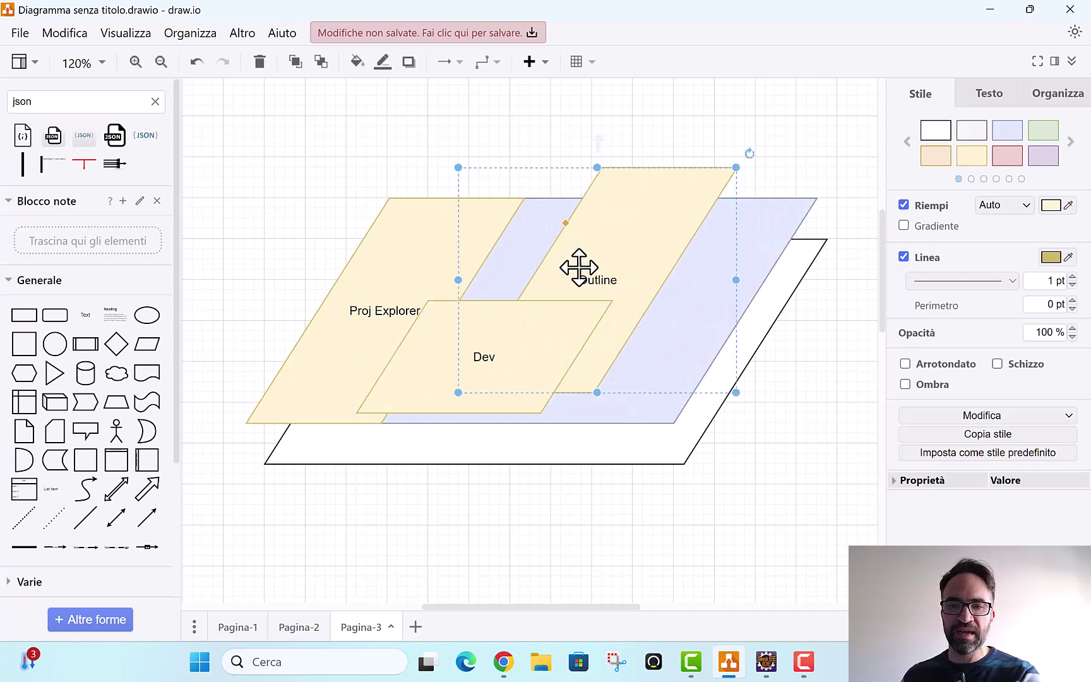
{"action": "left_click_drag", "start_coordinate": [351, 264], "coordinate": [705, 258]}
{"action": "left_click_drag", "start_coordinate": [604, 214], "coordinate": [405, 247]}
Switch to Eclipse, dock the Project Explorer view in the group with Problems and Servers, and try to move the Outline view there
{"action": "key", "text": "alt+Tab"}
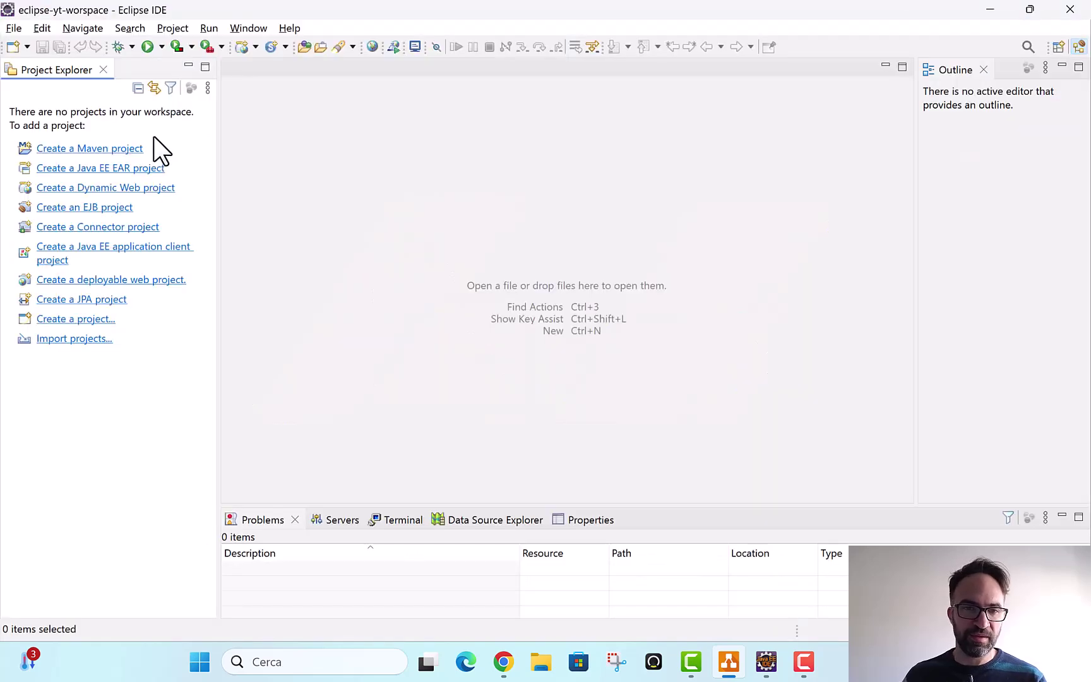
{"action": "mouse_move", "coordinate": [42, 68]}
{"action": "left_mouse_down"}
{"action": "mouse_move", "coordinate": [436, 486]}
{"action": "mouse_move", "coordinate": [651, 533]}
{"action": "left_mouse_up"}
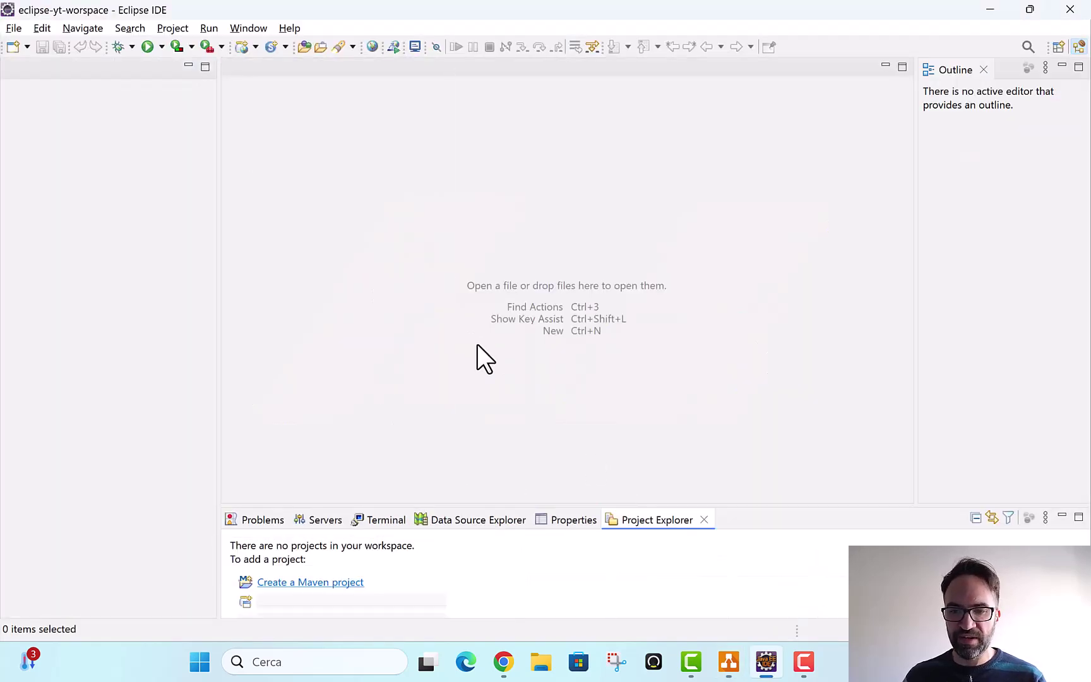
{"action": "left_click_drag", "start_coordinate": [910, 67], "coordinate": [527, 515]}
Switch to draw.io, select the Proj Explorer parallelogram, and return to Eclipse
{"action": "key", "text": "alt+Tab"}
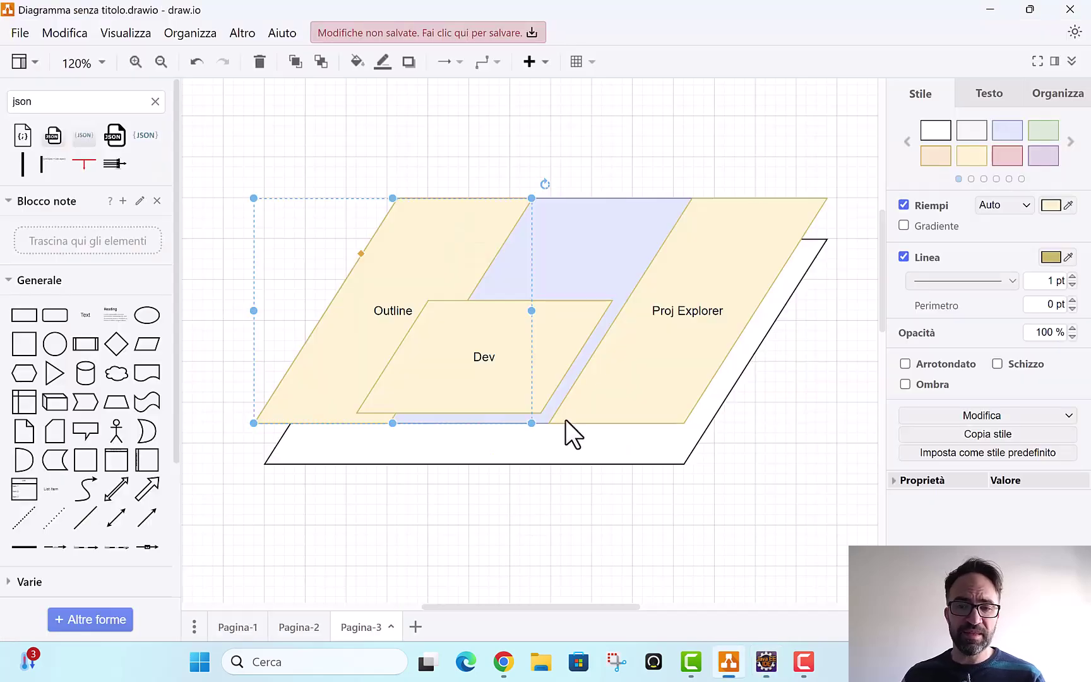
{"action": "left_click", "coordinate": [627, 337]}
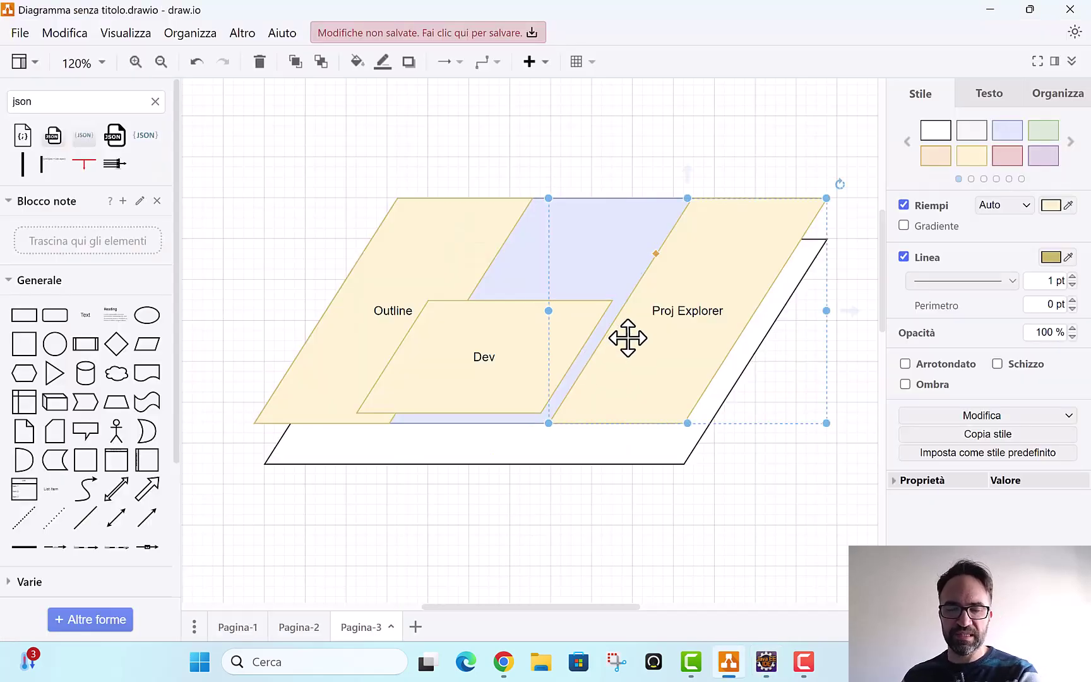
{"action": "key", "text": "alt+Tab"}
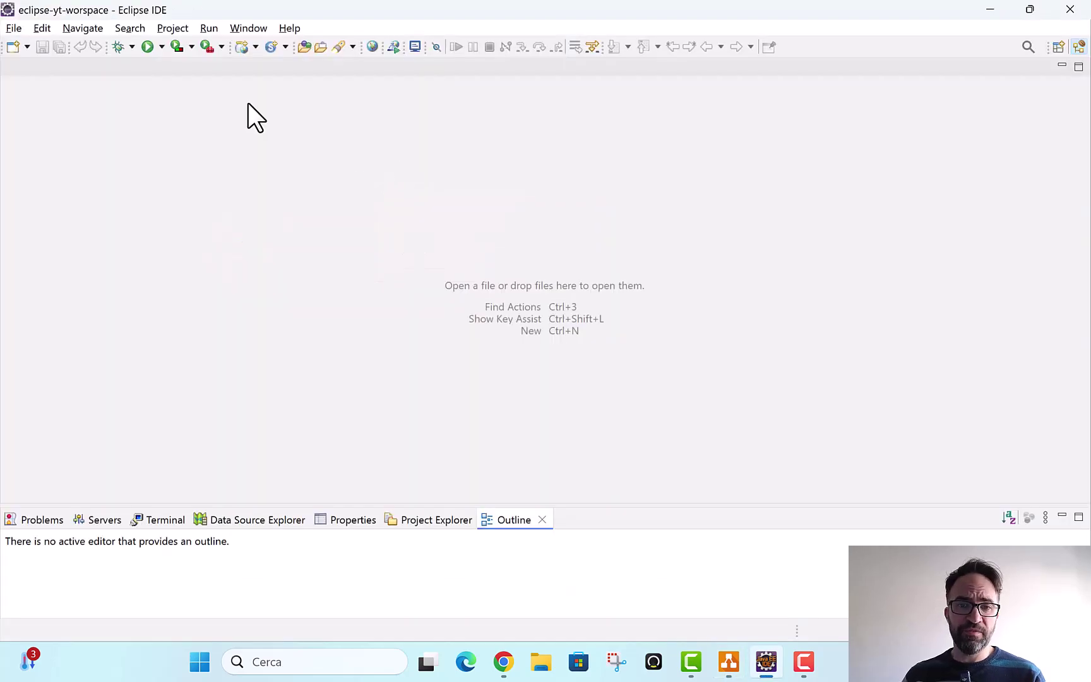
Reset the Java EE perspective to its default layout
{"action": "key", "text": "alt+Tab"}
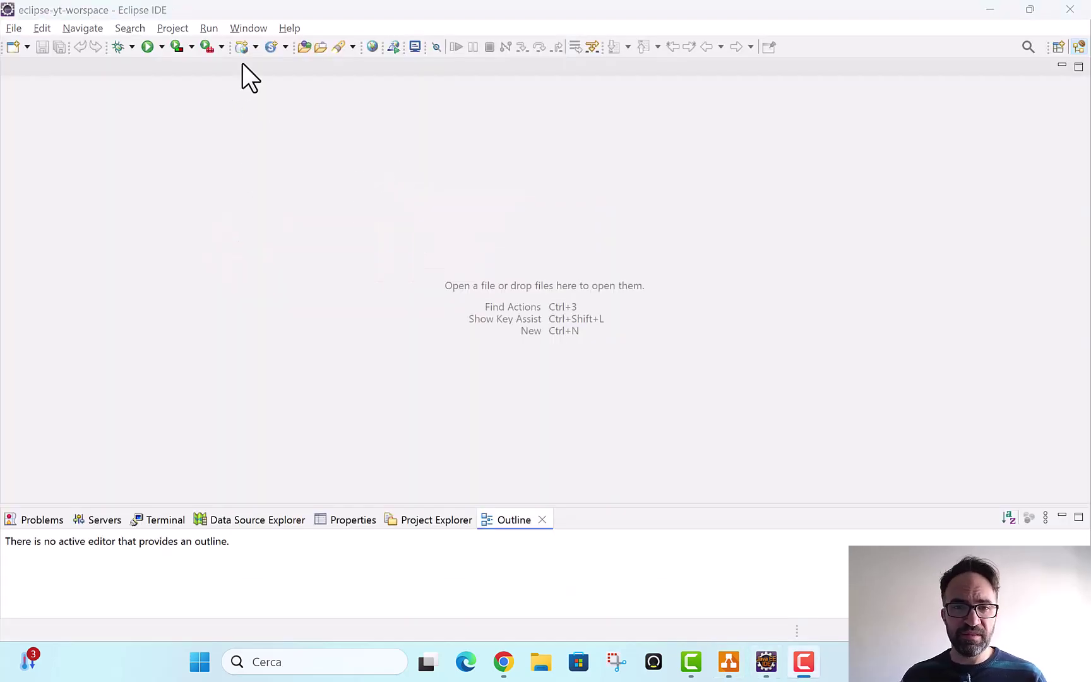
{"action": "left_click", "coordinate": [251, 28]}
{"action": "mouse_move", "coordinate": [290, 130]}
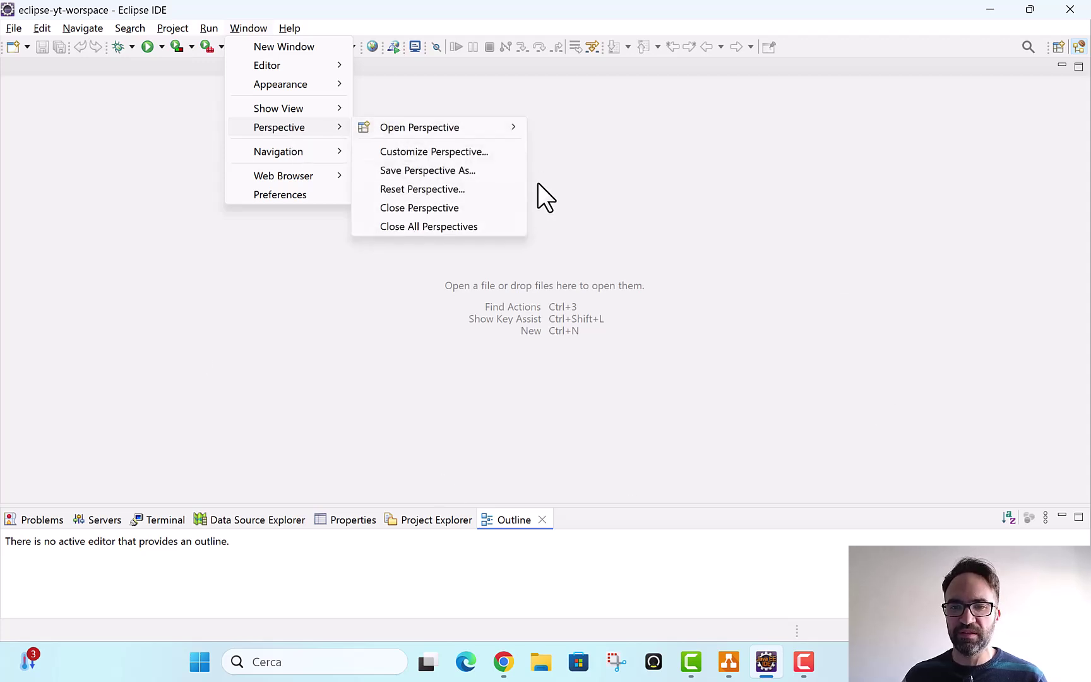
{"action": "key", "text": "alt+Tab"}
{"action": "left_click", "coordinate": [249, 28]}
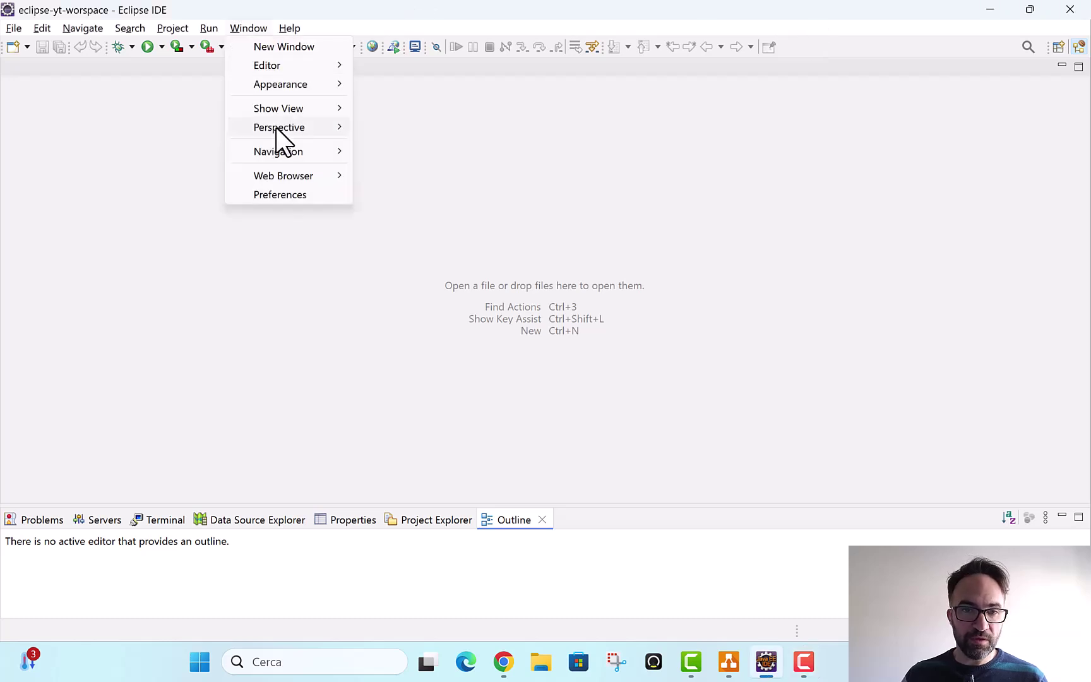
{"action": "left_click", "coordinate": [451, 188]}
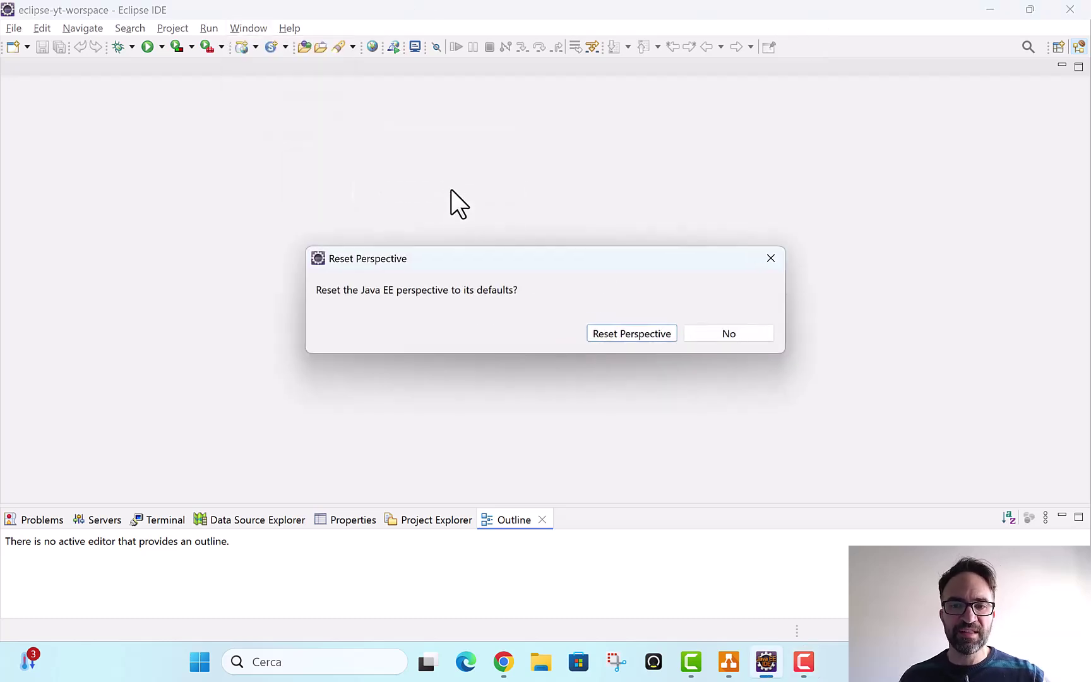
{"action": "left_click", "coordinate": [651, 334]}
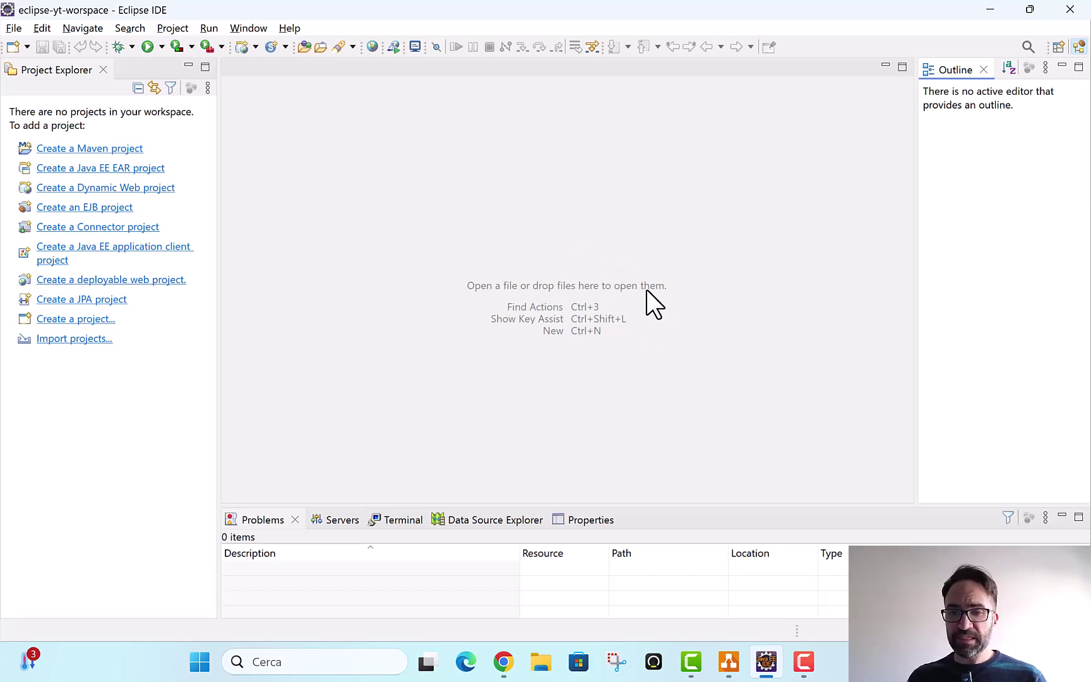
Switch to draw.io and delete the Proj Explorer, Dev and Outline parallelograms from the Java EE layer
{"action": "key", "text": "alt+Tab"}
{"action": "key", "text": "alt+Tab"}
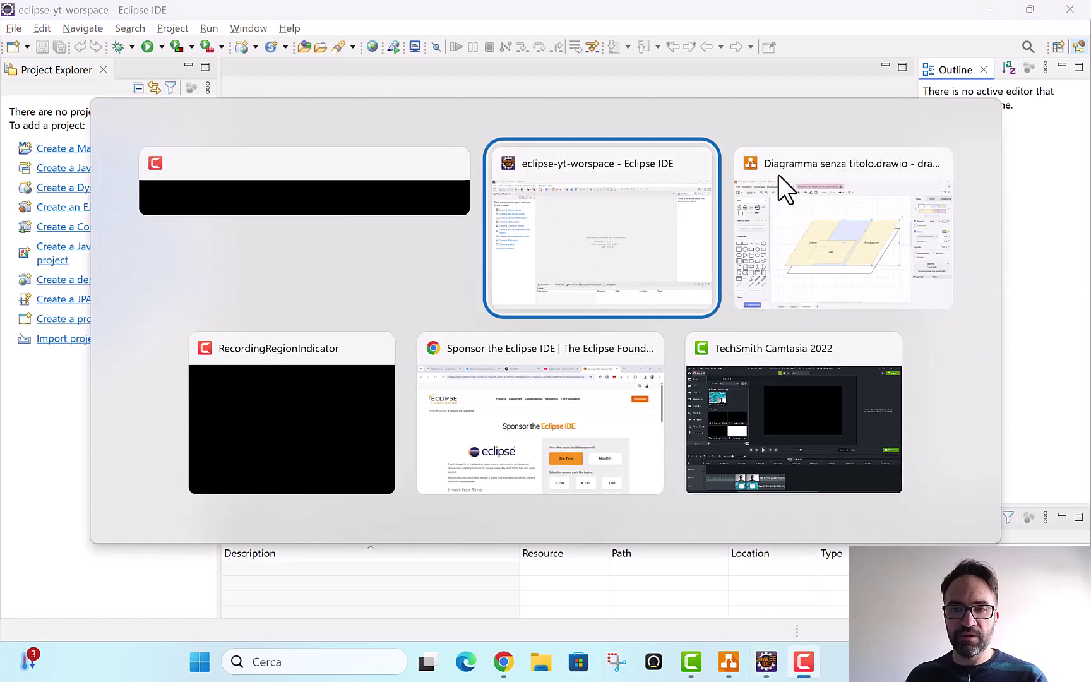
{"action": "left_click", "coordinate": [780, 182]}
{"action": "key", "text": "Delete"}
{"action": "left_click", "coordinate": [463, 324]}
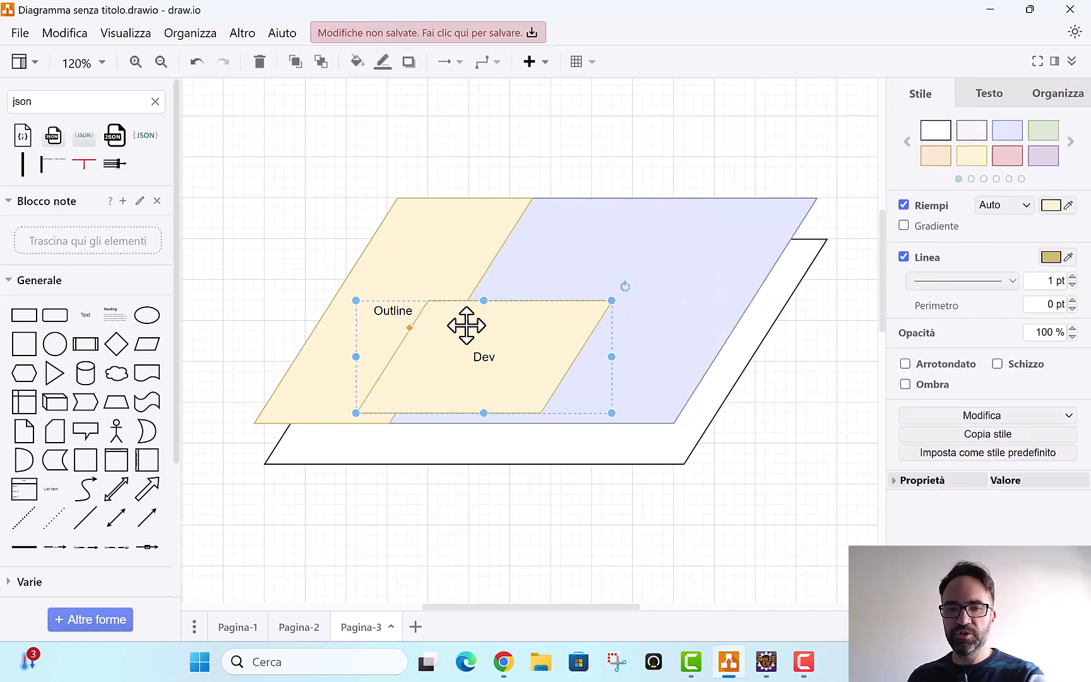
{"action": "key", "text": "Delete"}
{"action": "left_click", "coordinate": [418, 268]}
{"action": "key", "text": "Delete"}
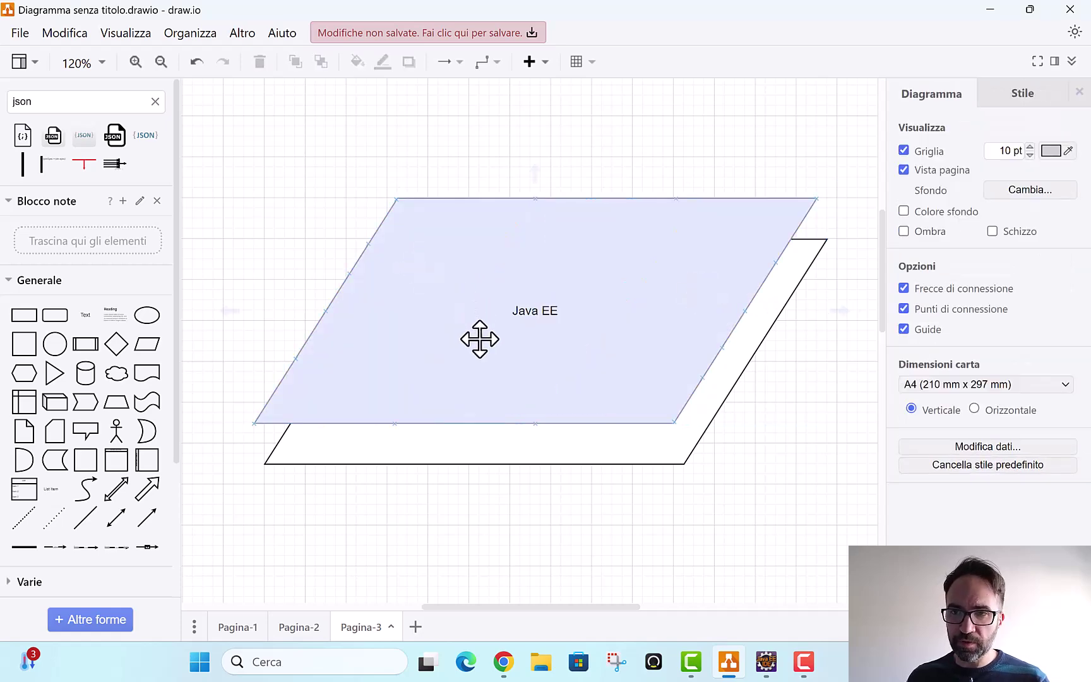
Switch to Eclipse and open the Debug perspective
{"action": "key", "text": "alt+Tab"}
{"action": "key", "text": "alt+Tab"}
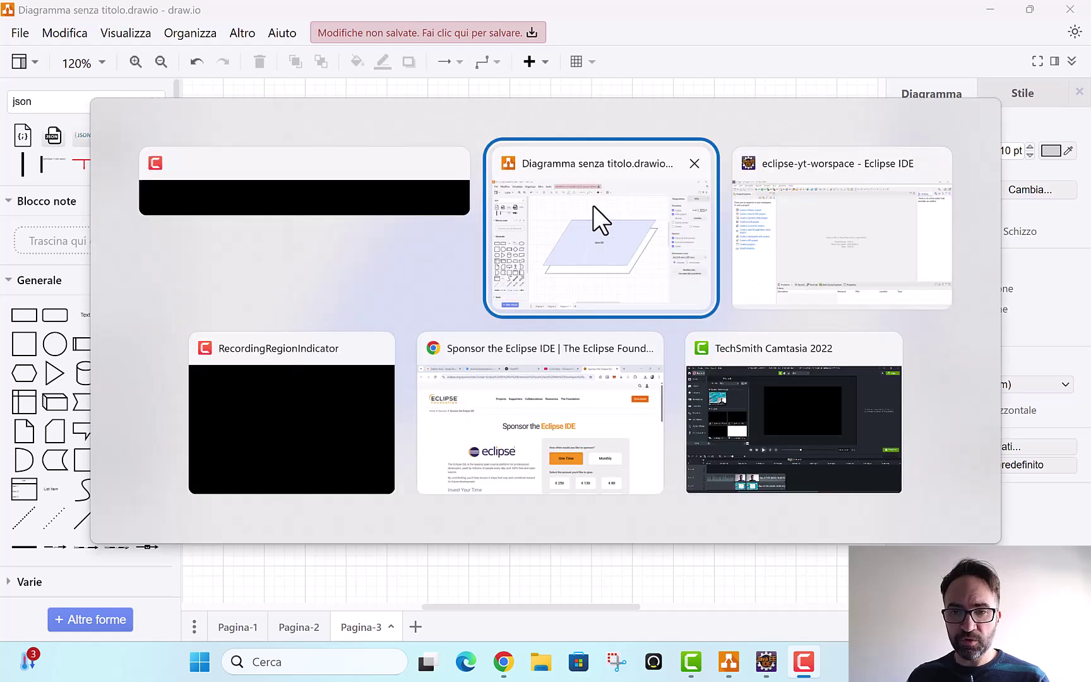
{"action": "left_click", "coordinate": [800, 265]}
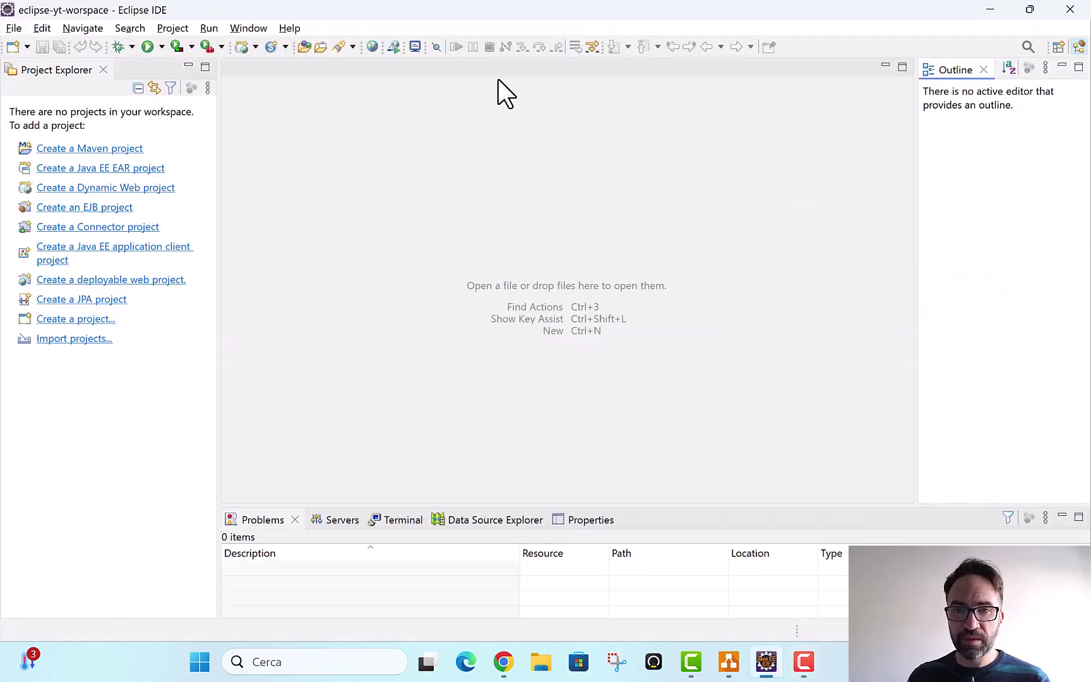
{"action": "left_click", "coordinate": [249, 28]}
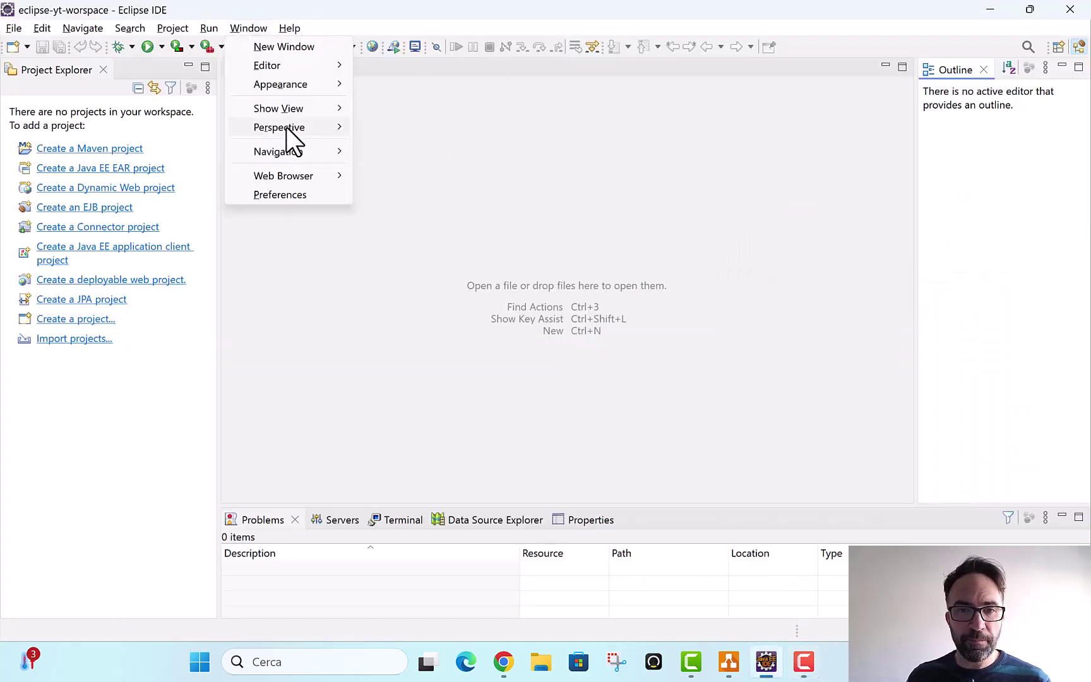
{"action": "mouse_move", "coordinate": [288, 127]}
{"action": "mouse_move", "coordinate": [404, 127]}
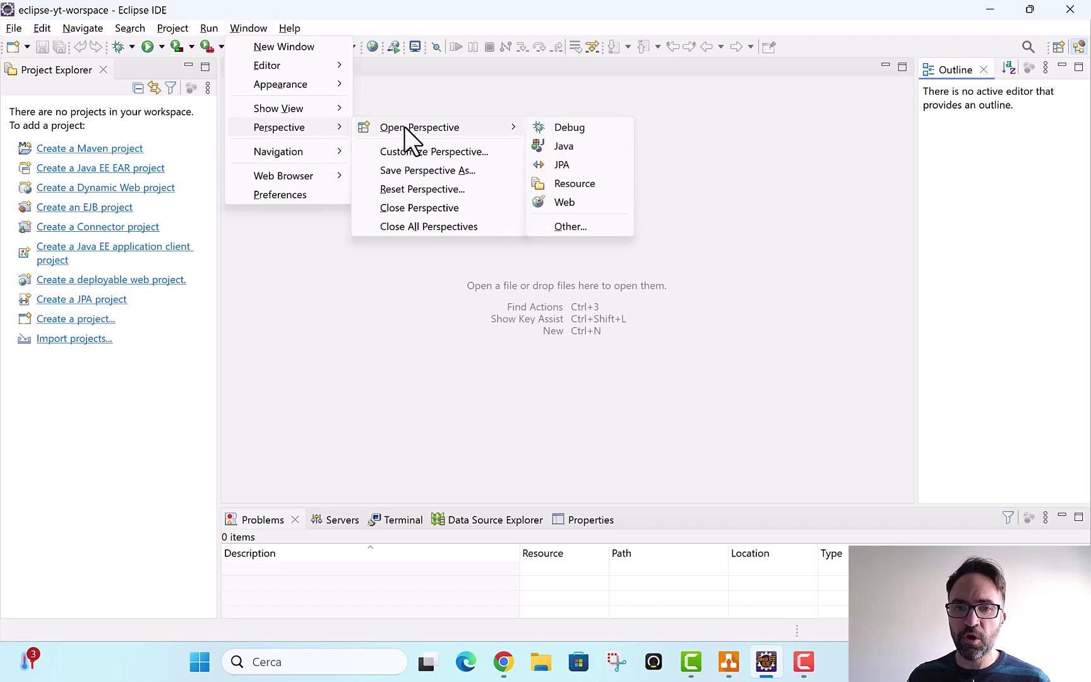
{"action": "left_click", "coordinate": [581, 126]}
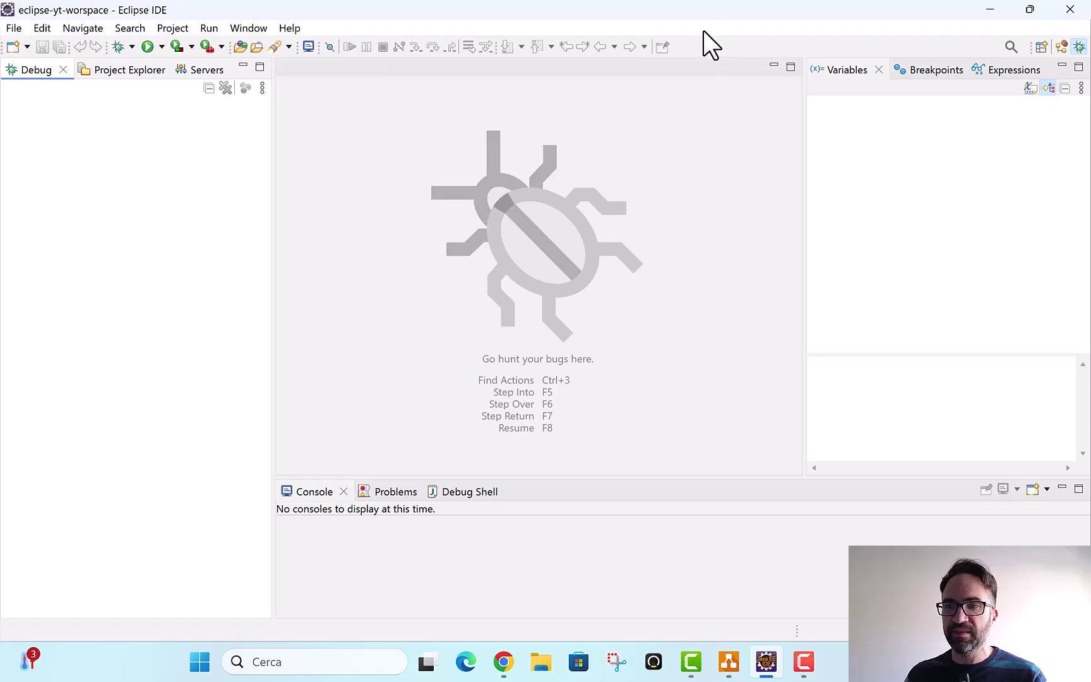
Switch to draw.io and place a copy of the Java EE parallelogram slightly above the original as a third layer
{"action": "key", "text": "alt+Tab"}
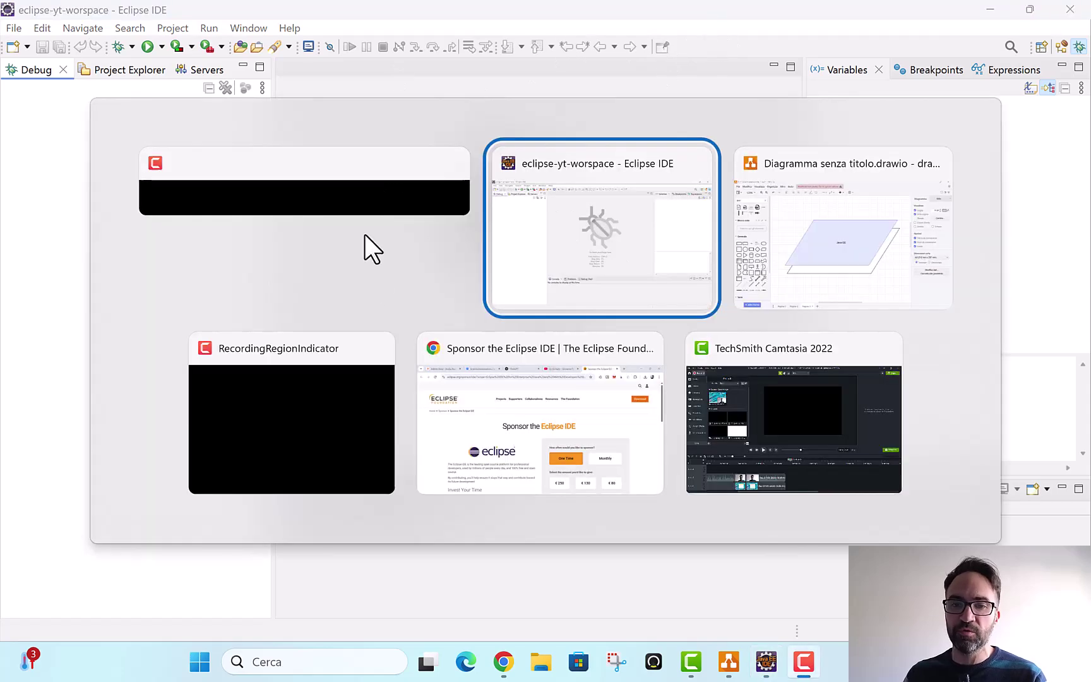
{"action": "left_click", "coordinate": [793, 233]}
{"action": "left_click_drag", "start_coordinate": [466, 346], "coordinate": [515, 242]}
Label the uppermost parallelogram "Debug" and give it the light yellow style
{"action": "double_click", "coordinate": [529, 259]}
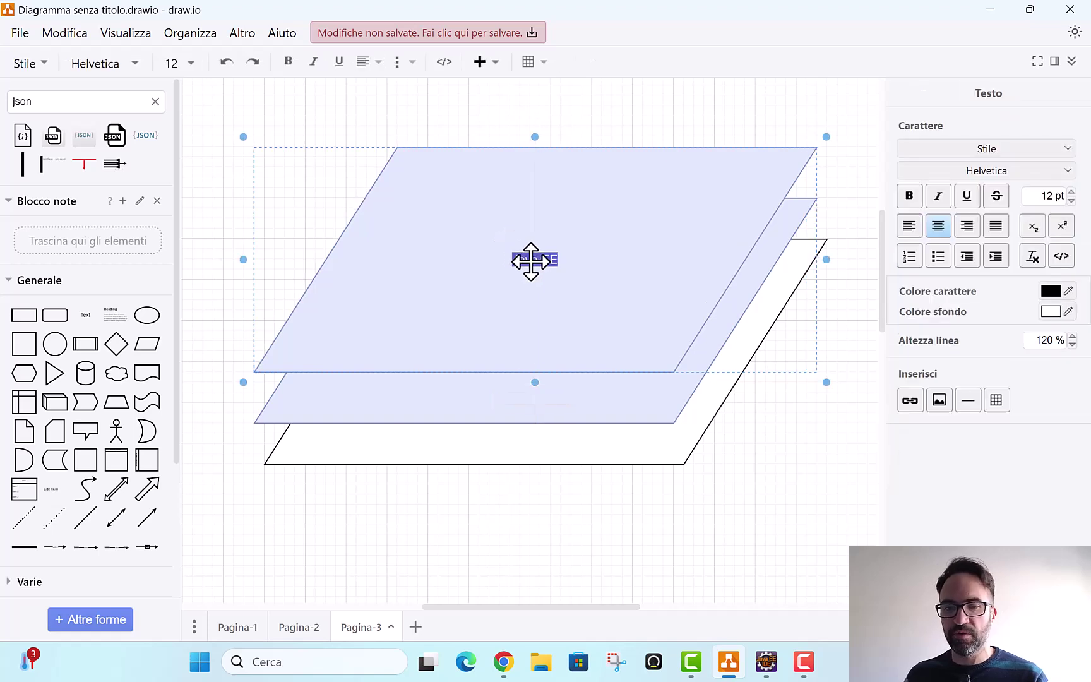
{"action": "key", "text": "BackSpace"}
{"action": "type", "text": "Debug"}
{"action": "left_click", "coordinate": [572, 245]}
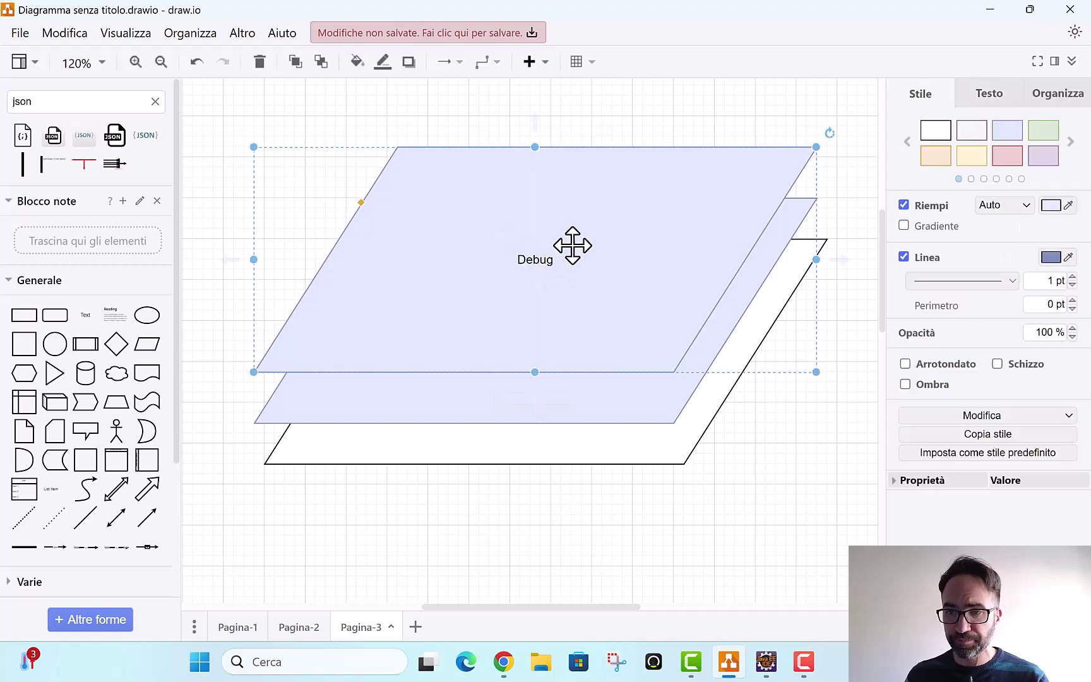
{"action": "left_click", "coordinate": [972, 155]}
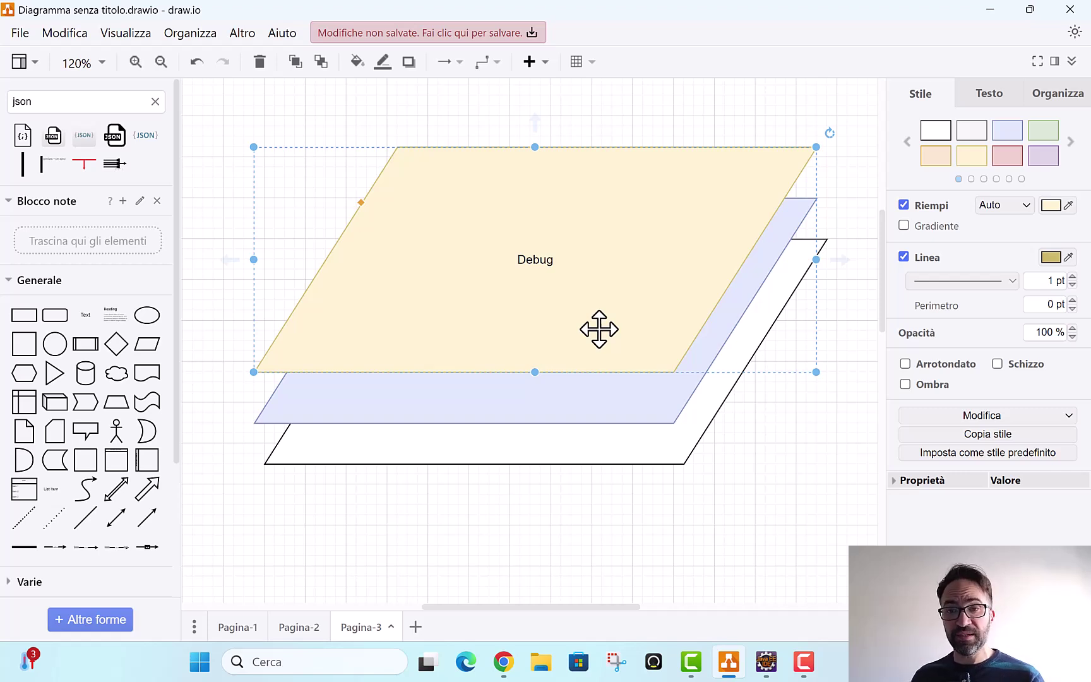
Place an Actor figure above the Debug layer, centred over the stack, and select the Java EE layer
{"action": "scroll", "coordinate": [382, 261], "scroll_direction": "up", "scroll_amount": 3}
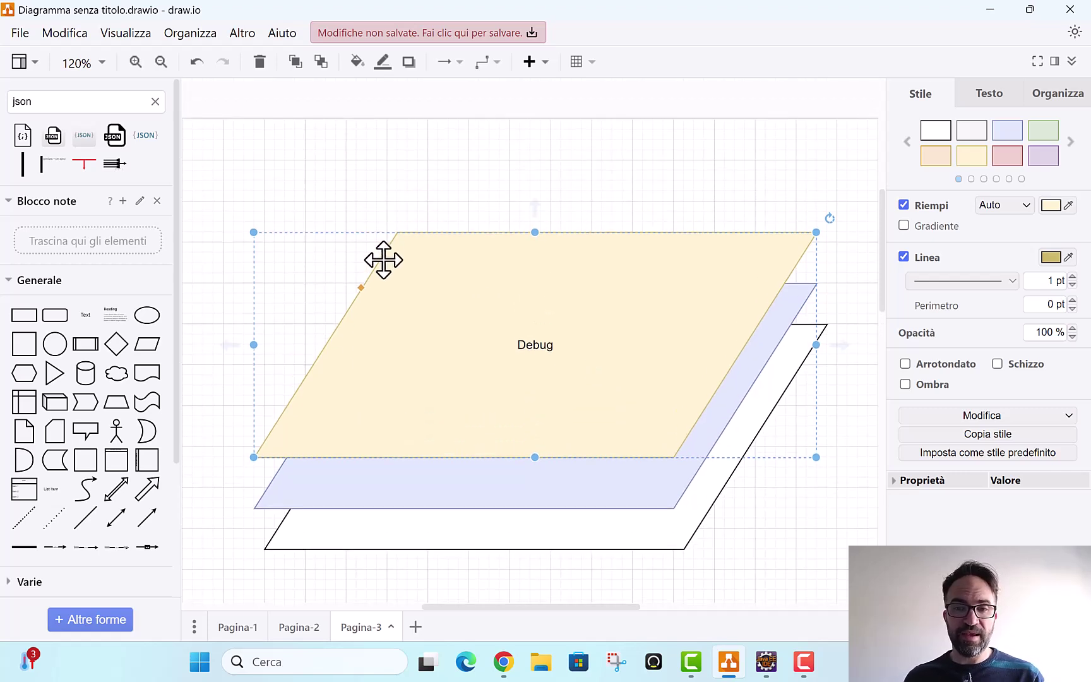
{"action": "left_click_drag", "start_coordinate": [119, 432], "coordinate": [537, 82]}
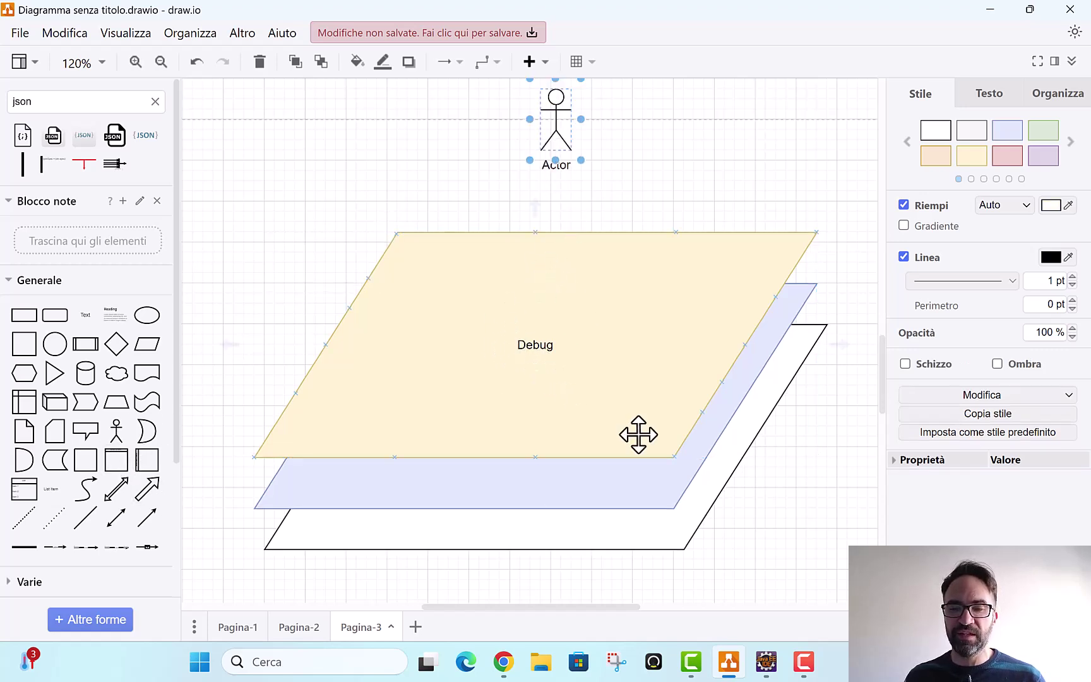
{"action": "left_click", "coordinate": [639, 499]}
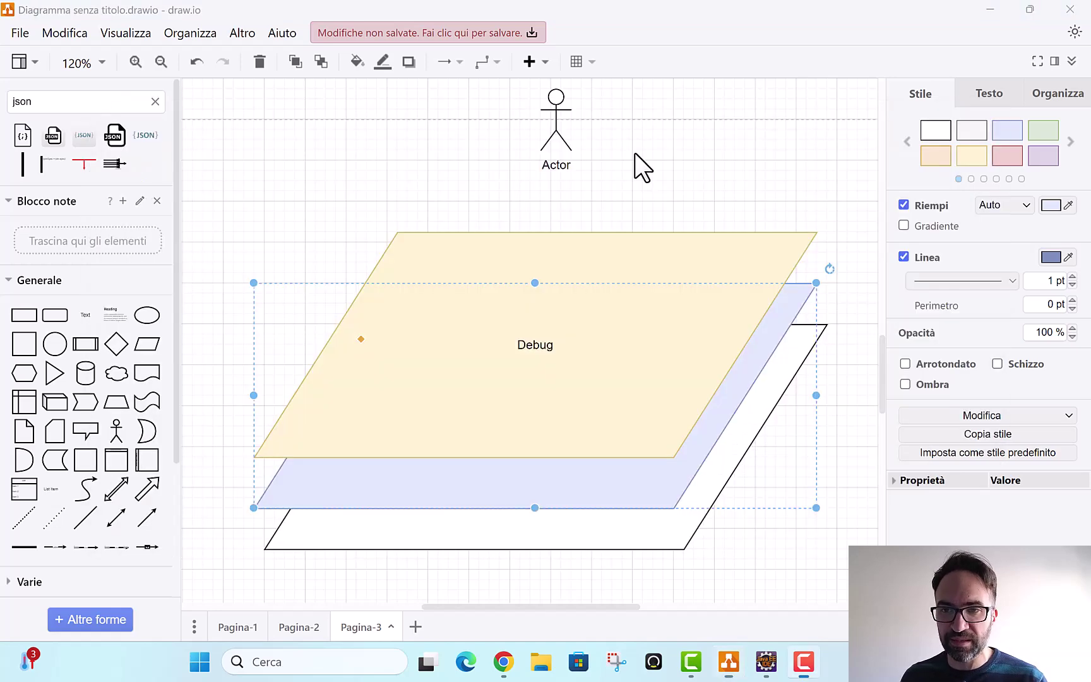
Switch to Eclipse, show the Java EE perspective, and return to the Debug perspective to compare their layouts
{"action": "key", "text": "alt+Tab"}
{"action": "left_click", "coordinate": [819, 230]}
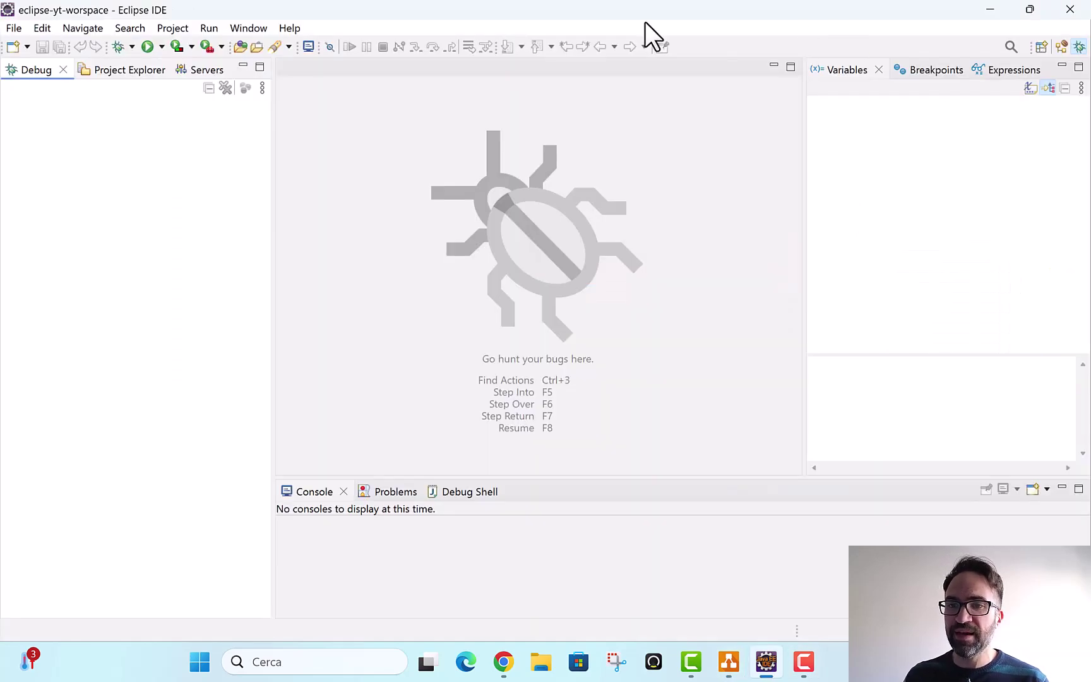
{"action": "left_click", "coordinate": [1063, 48]}
{"action": "left_click", "coordinate": [1063, 46]}
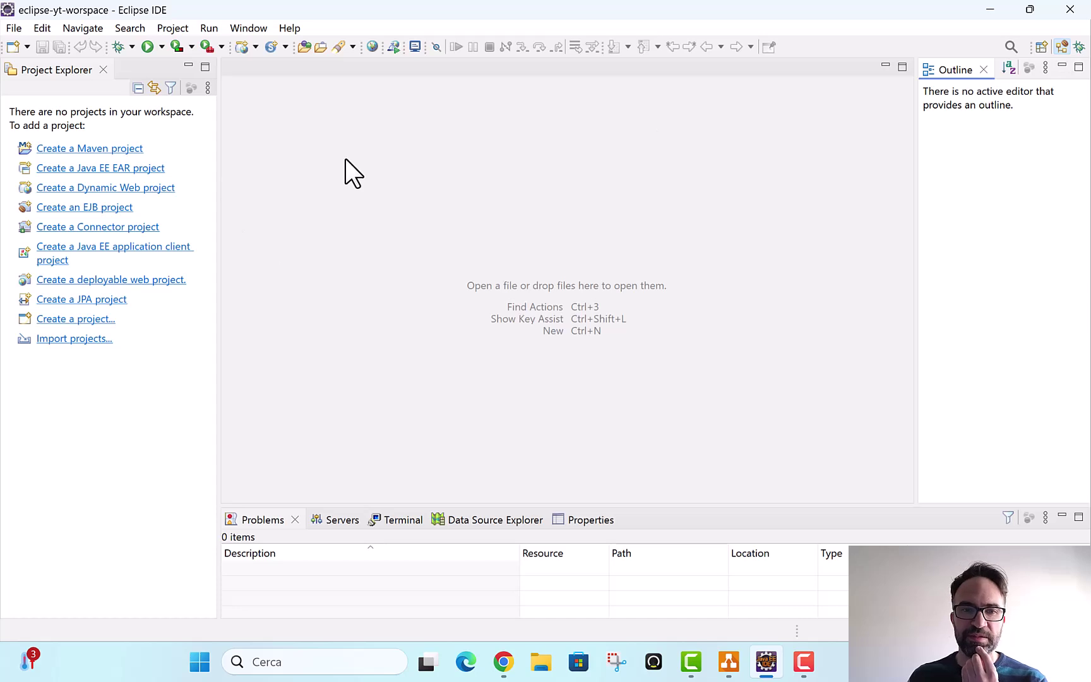
{"action": "left_click", "coordinate": [1079, 47]}
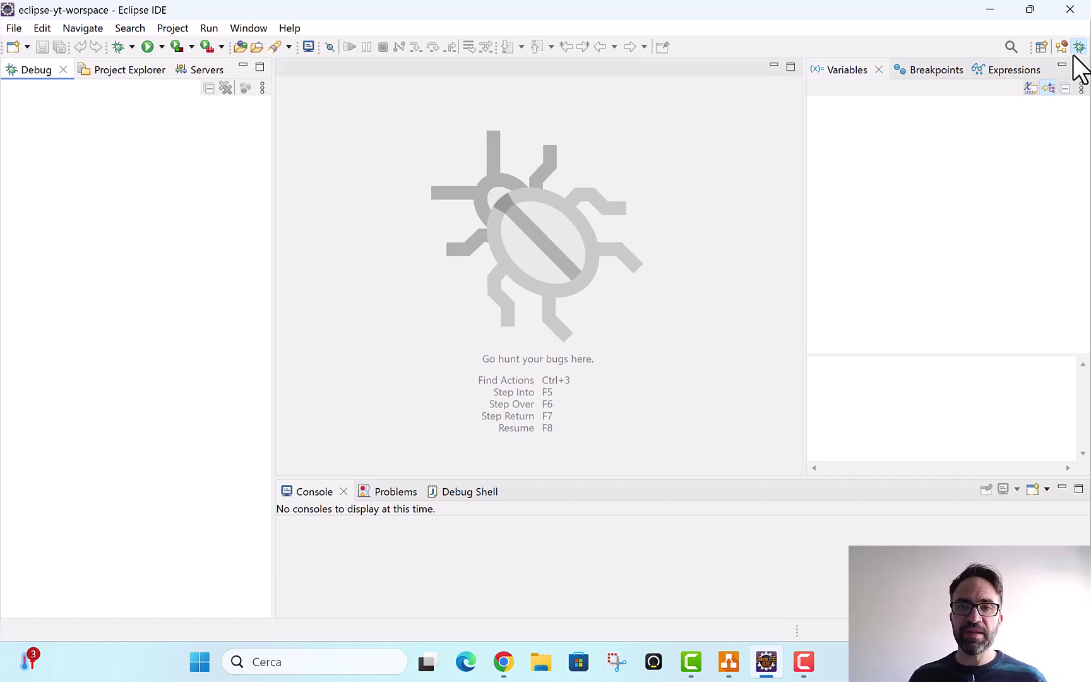
Switch to draw.io, move the Java EE layer above the Debug layer, and bring it to the front
{"action": "key", "text": "alt+Tab"}
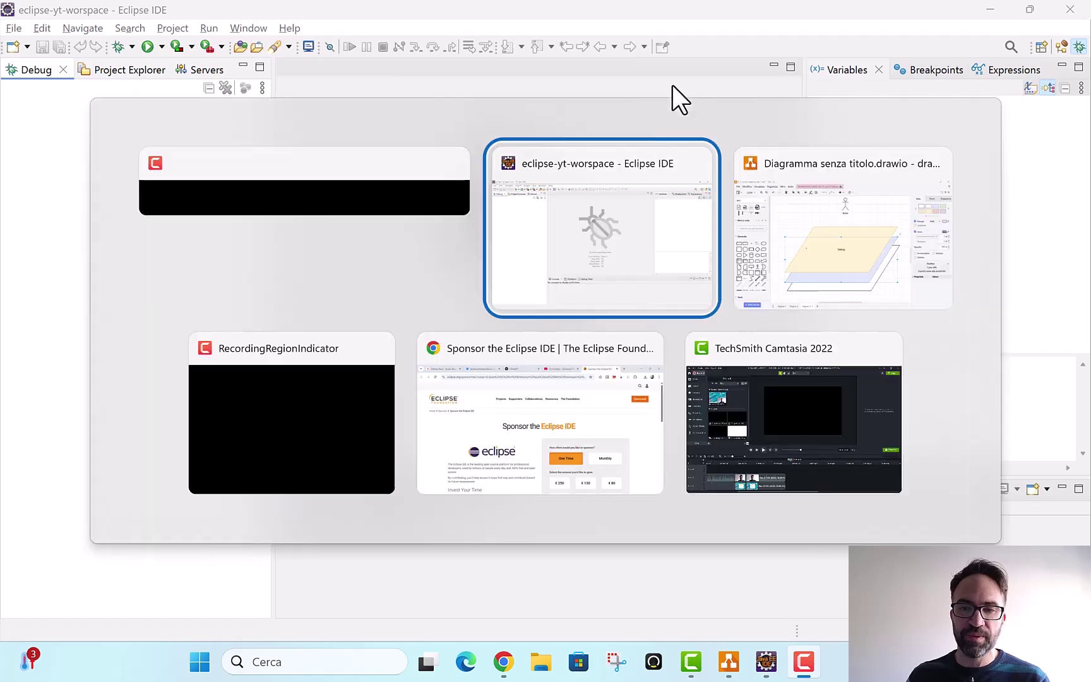
{"action": "left_click", "coordinate": [818, 261]}
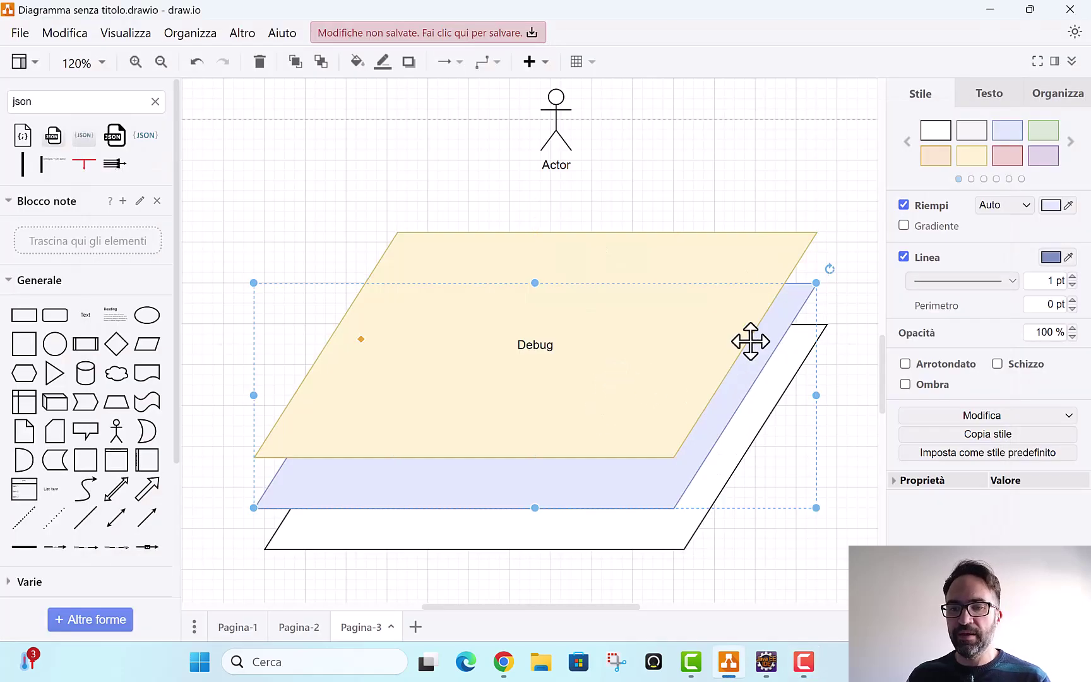
{"action": "left_click_drag", "start_coordinate": [750, 341], "coordinate": [753, 201]}
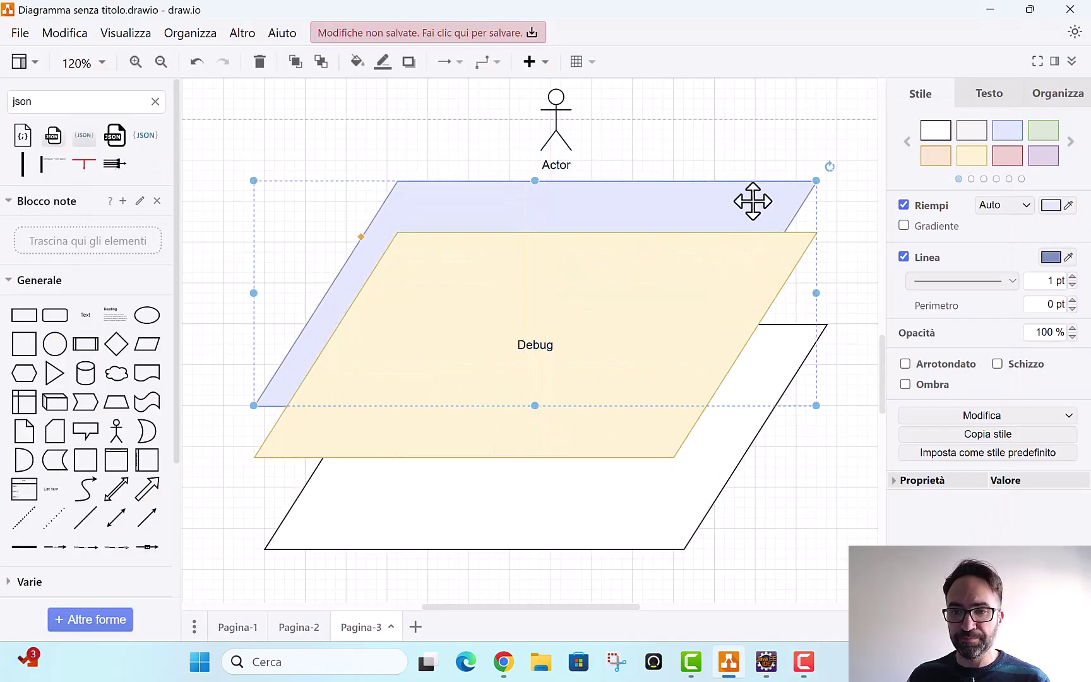
{"action": "right_click", "coordinate": [753, 200]}
{"action": "left_click", "coordinate": [821, 395]}
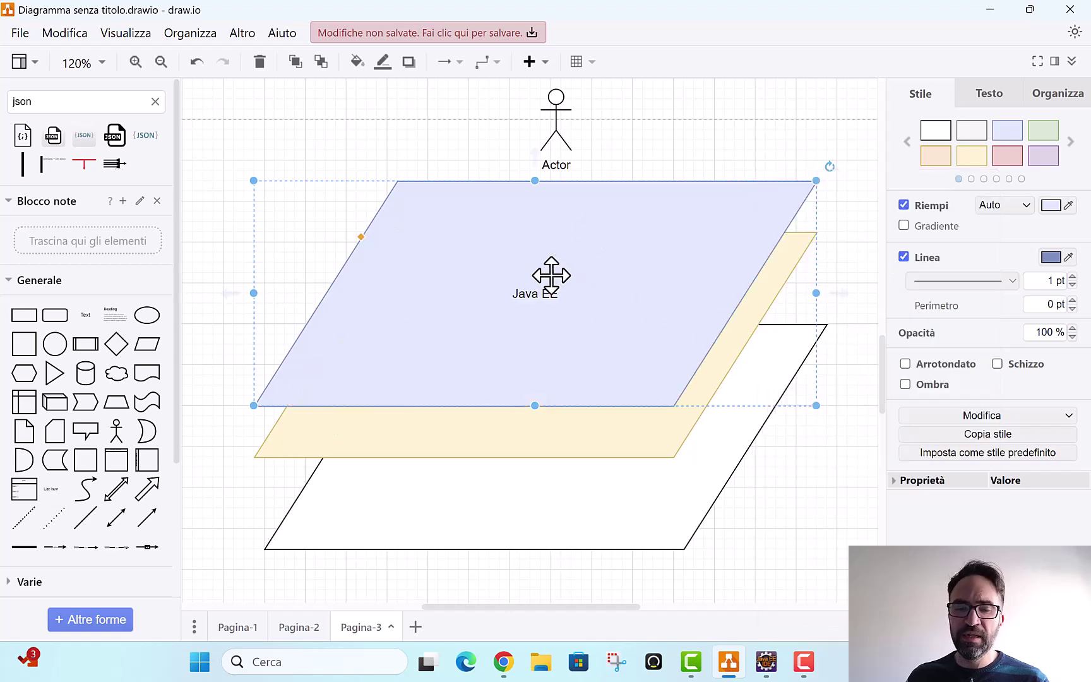
Move the Java EE layer back down between the Debug and white base layers and lower it one level
{"action": "left_click_drag", "start_coordinate": [588, 282], "coordinate": [599, 382]}
{"action": "right_click", "coordinate": [599, 382]}
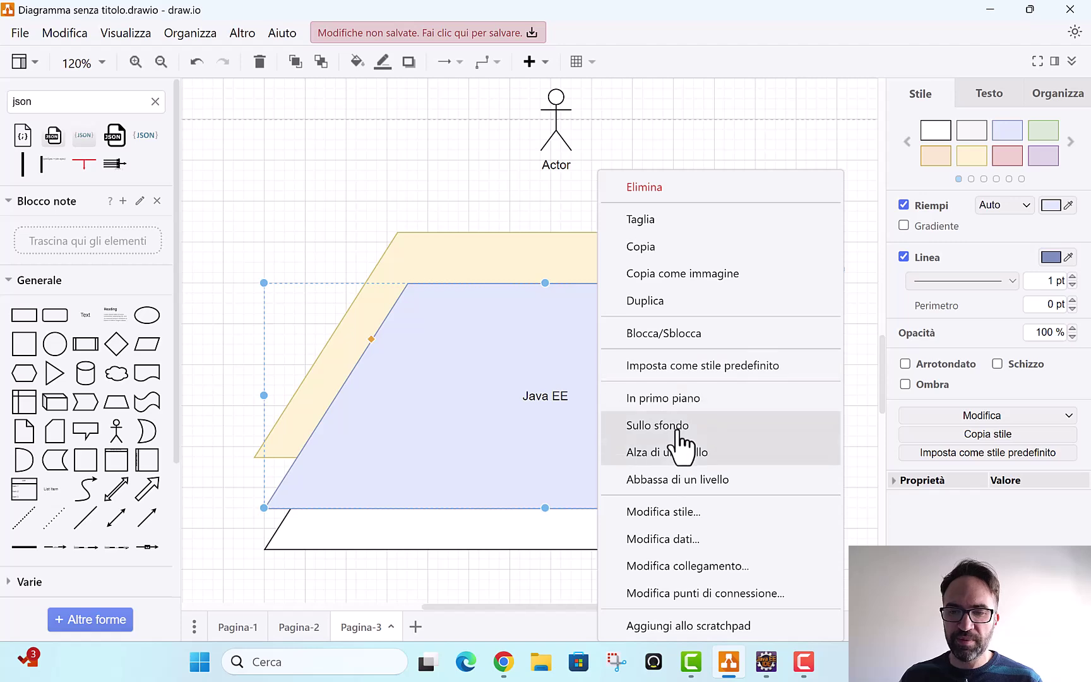
{"action": "left_click", "coordinate": [679, 480]}
{"action": "right_click", "coordinate": [672, 387]}
Bring the yellow Debug layer to the front of the stack and clear the selection
{"action": "left_click", "coordinate": [610, 256]}
{"action": "right_click", "coordinate": [611, 256]}
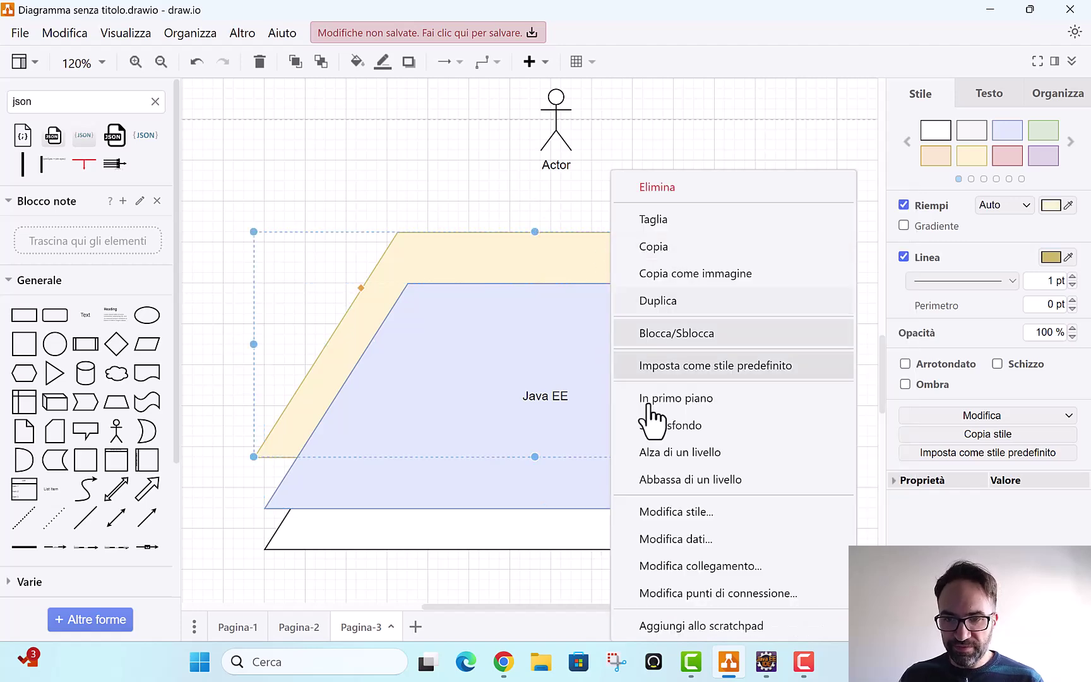
{"action": "left_click", "coordinate": [648, 400]}
{"action": "left_click", "coordinate": [711, 170]}
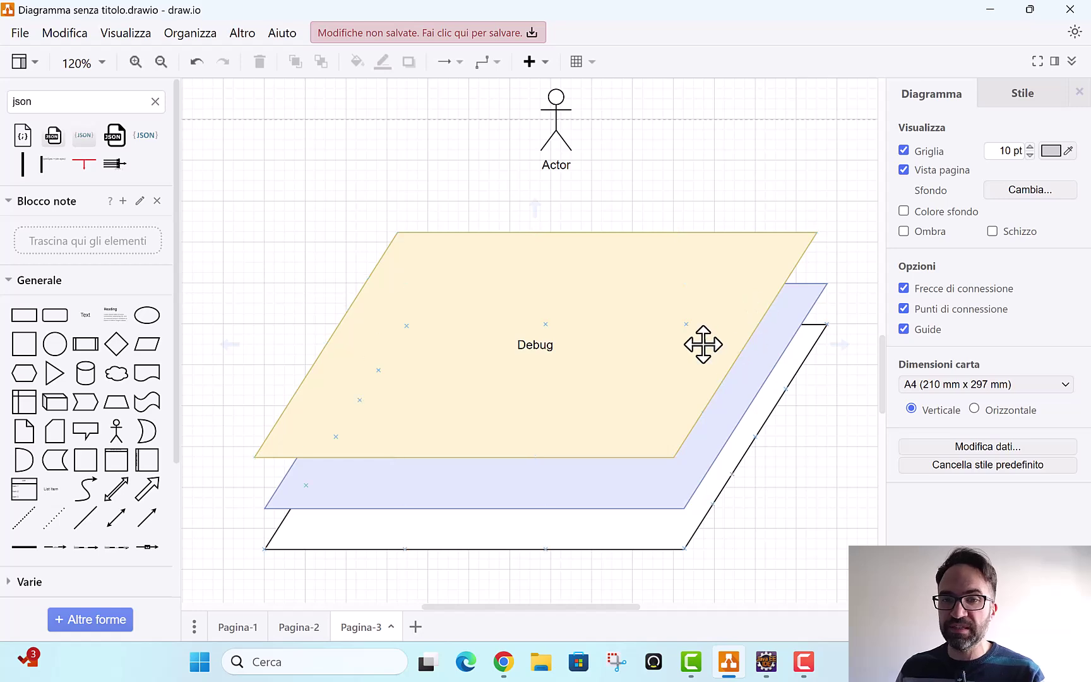
Switch to Eclipse, close the Debug perspective, and check the layered diagram in draw.io before returning to Eclipse
{"action": "key", "text": "alt+Tab"}
{"action": "key", "text": "Tab"}
{"action": "left_click", "coordinate": [250, 30]}
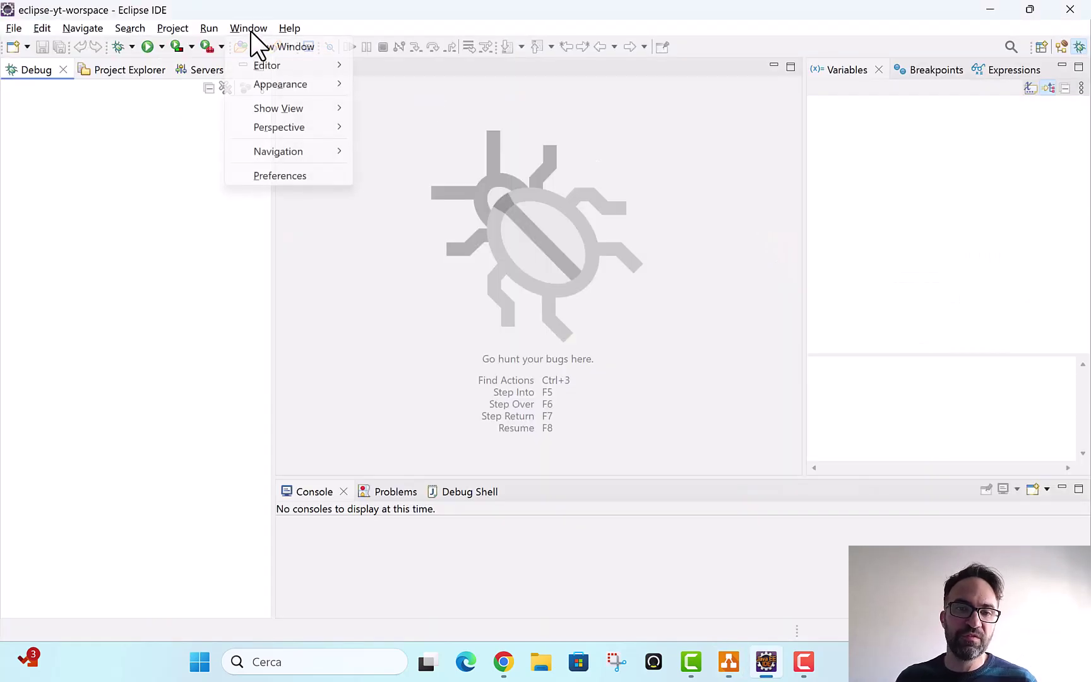
{"action": "mouse_move", "coordinate": [276, 127]}
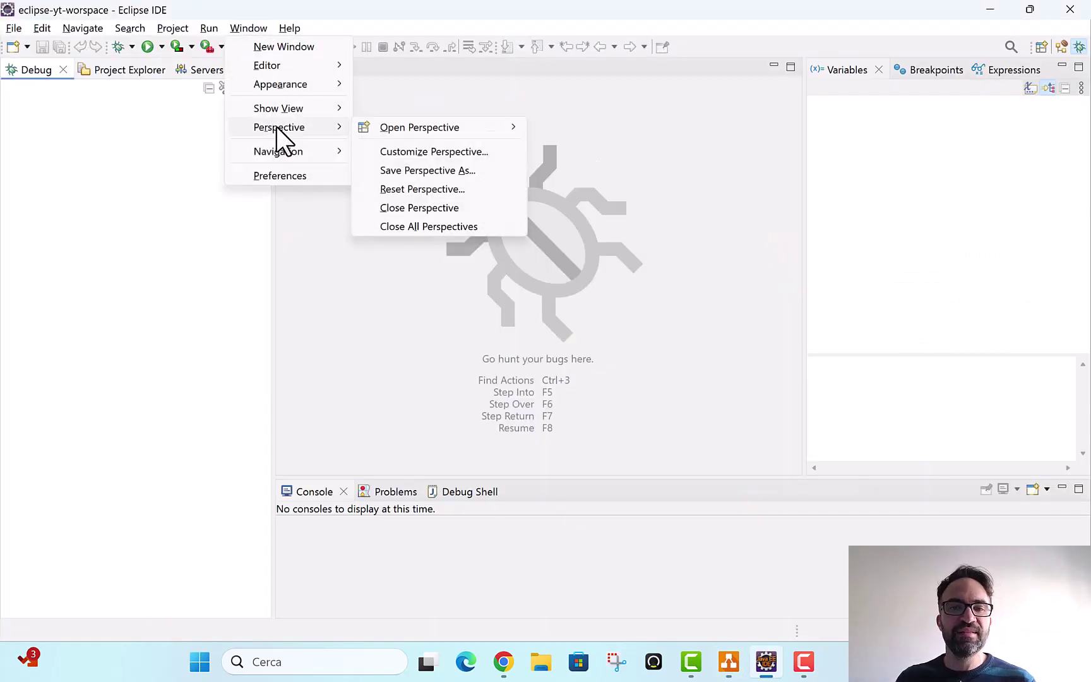
{"action": "left_click", "coordinate": [443, 210]}
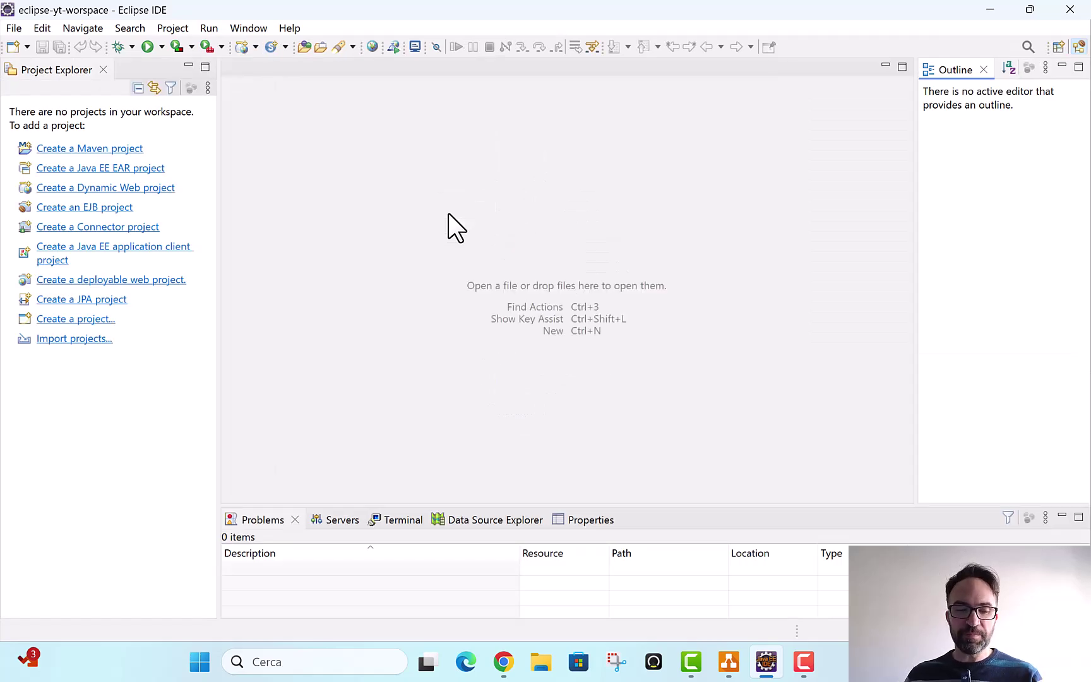
{"action": "key", "text": "alt+Tab"}
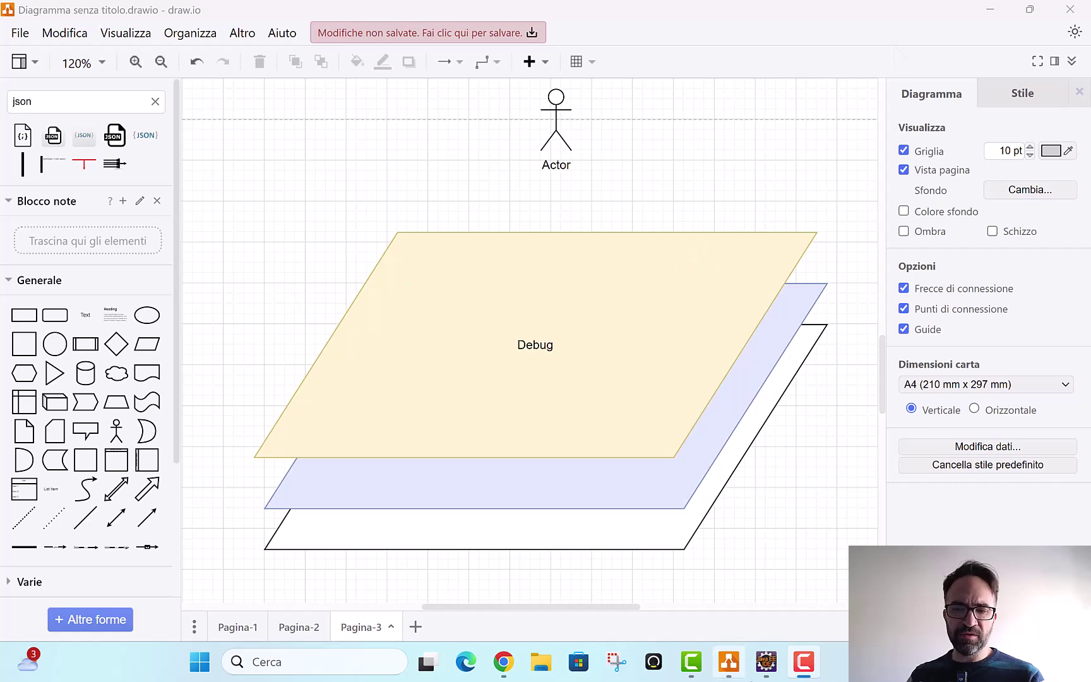
{"action": "key", "text": "alt+Tab"}
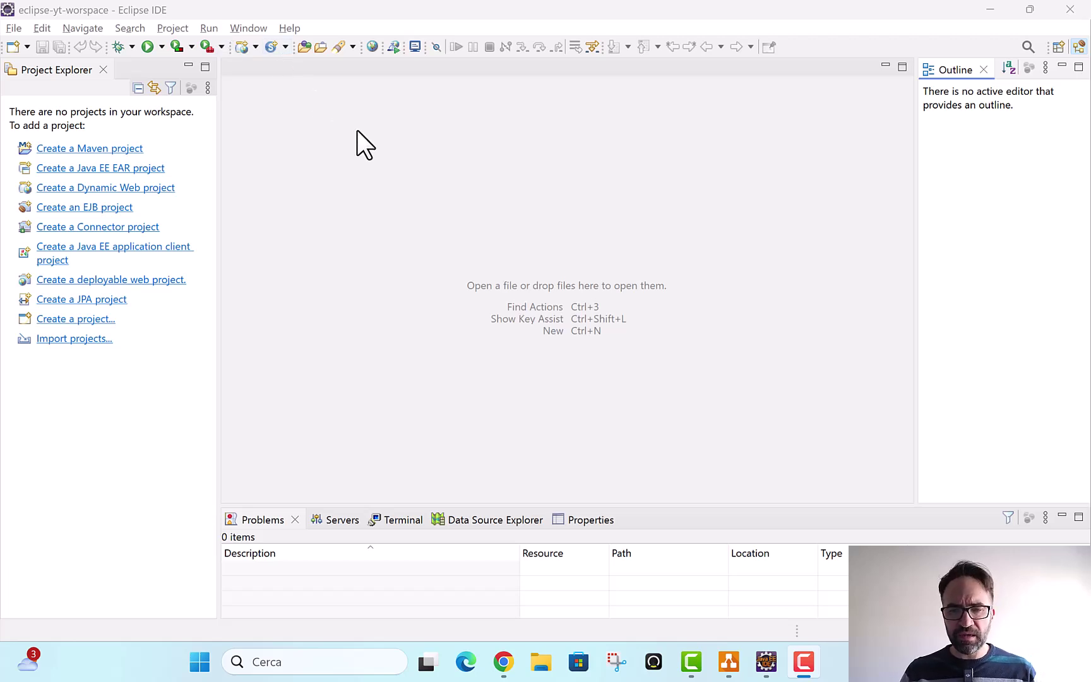
Open the Eclipse Marketplace and browse its popular plugins
{"action": "left_click", "coordinate": [246, 28]}
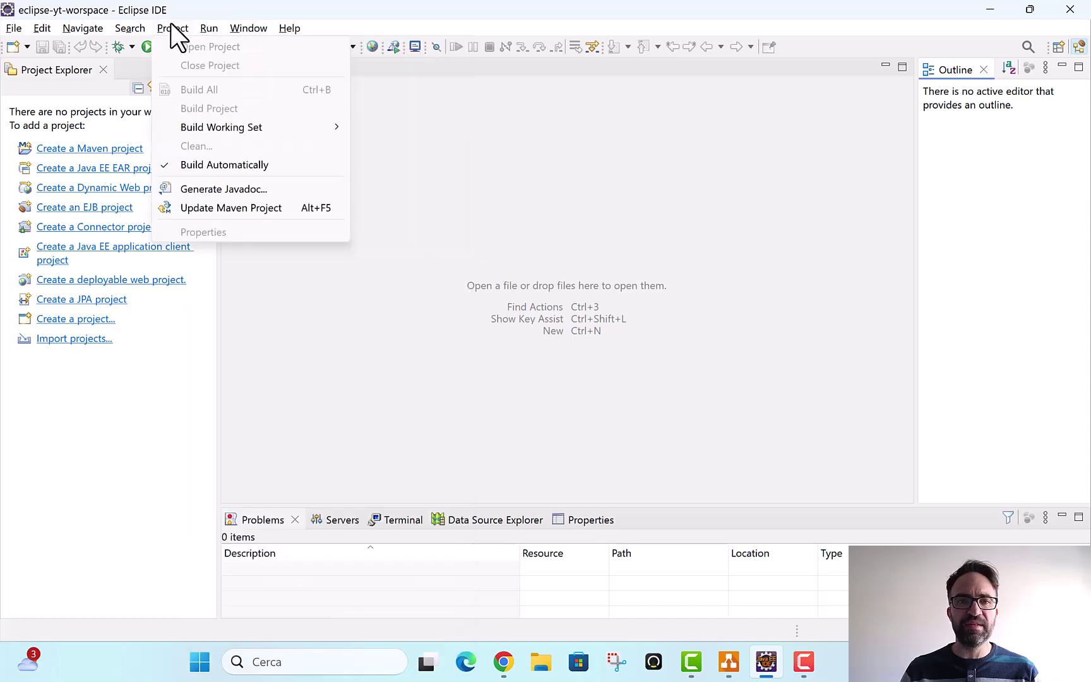
{"action": "left_click", "coordinate": [88, 25]}
{"action": "left_click", "coordinate": [253, 27]}
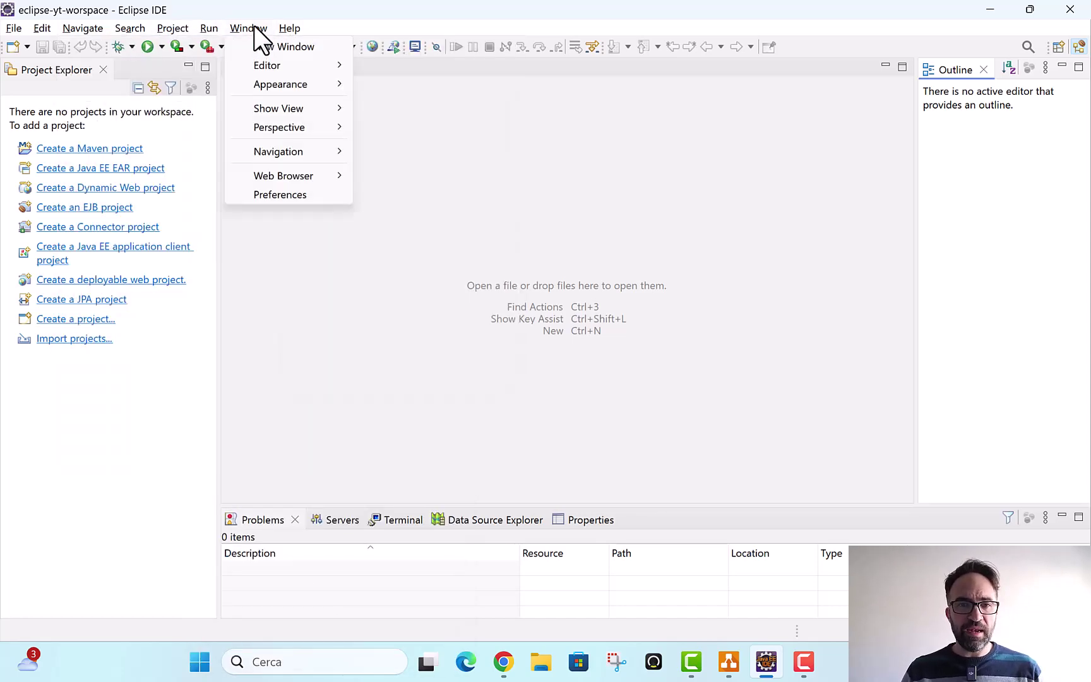
{"action": "mouse_move", "coordinate": [288, 25]}
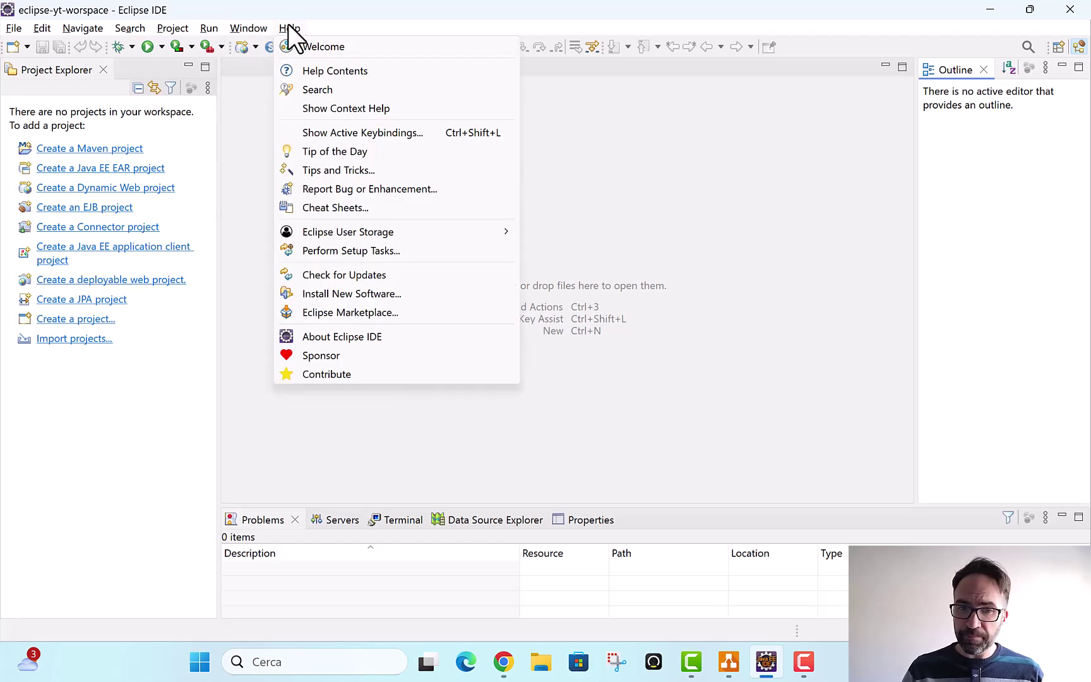
{"action": "left_click", "coordinate": [370, 313]}
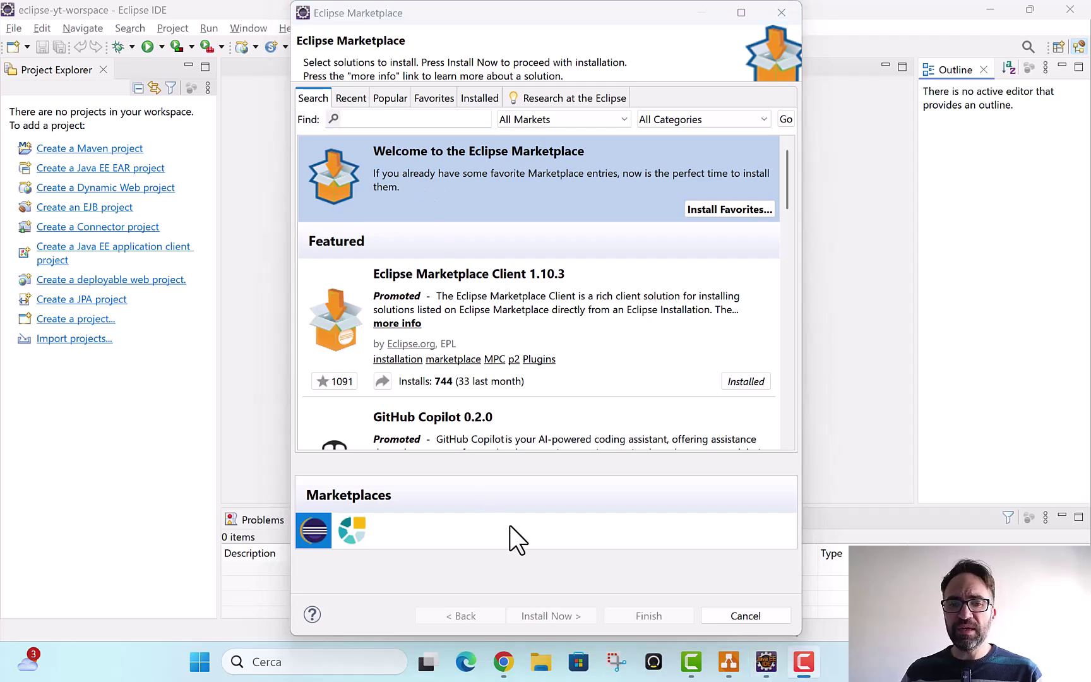
{"action": "left_click", "coordinate": [387, 98]}
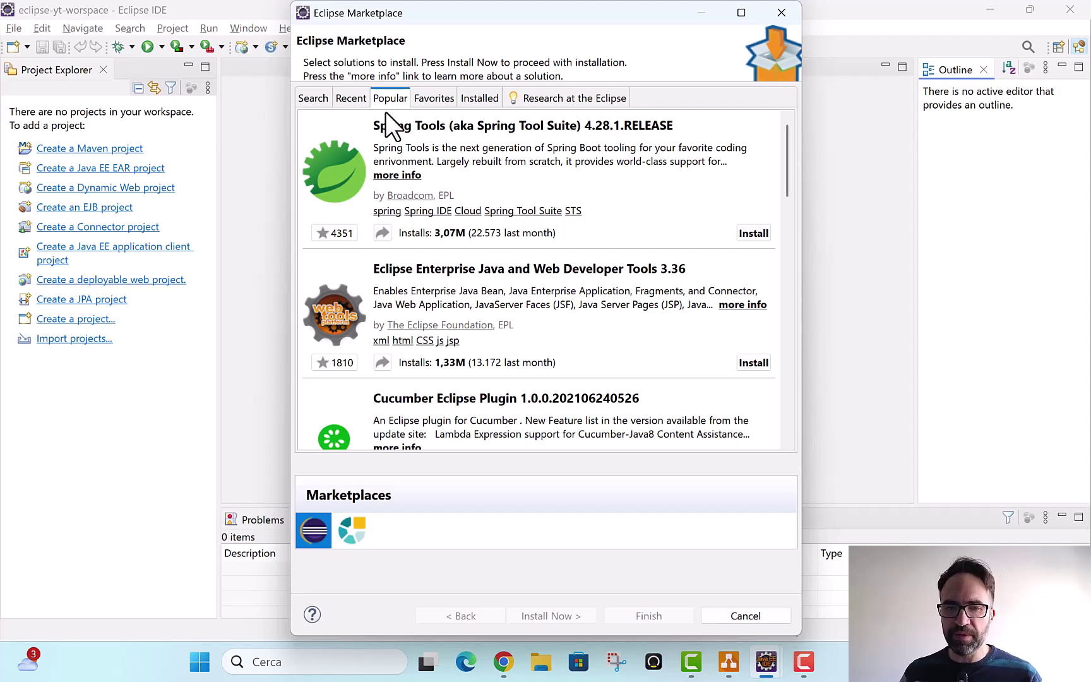
Search the Marketplace for "spring boot" and choose Spring Tools (aka Spring Tool Suite) 4.28.1.RELEASE for installation
{"action": "left_click", "coordinate": [314, 96]}
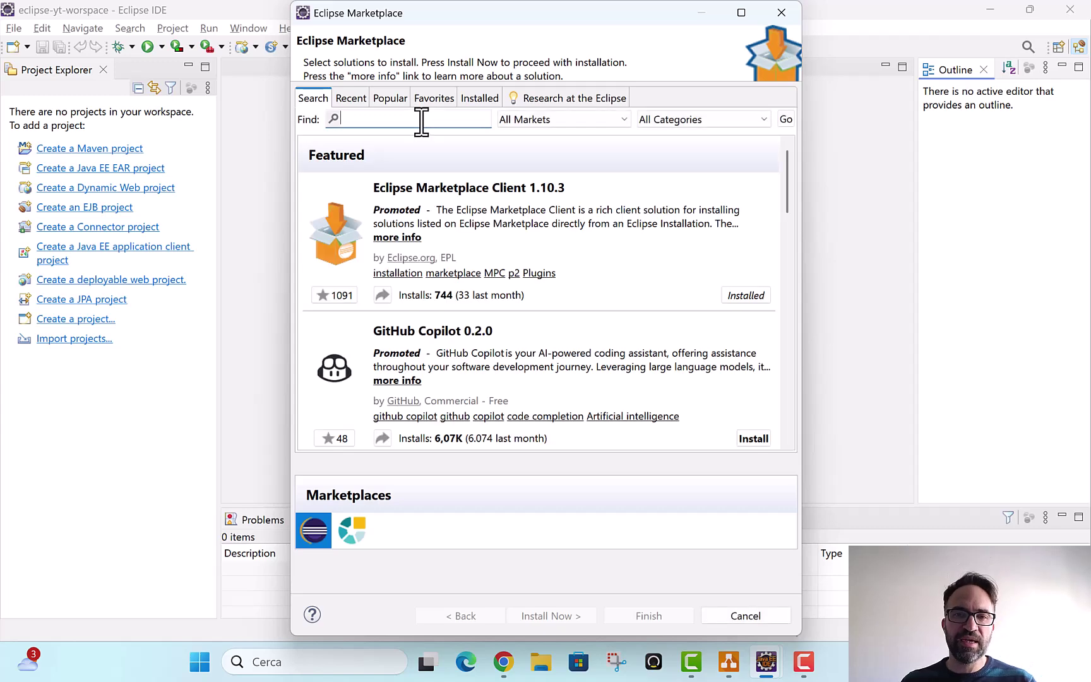
{"action": "type", "text": "spring boot"}
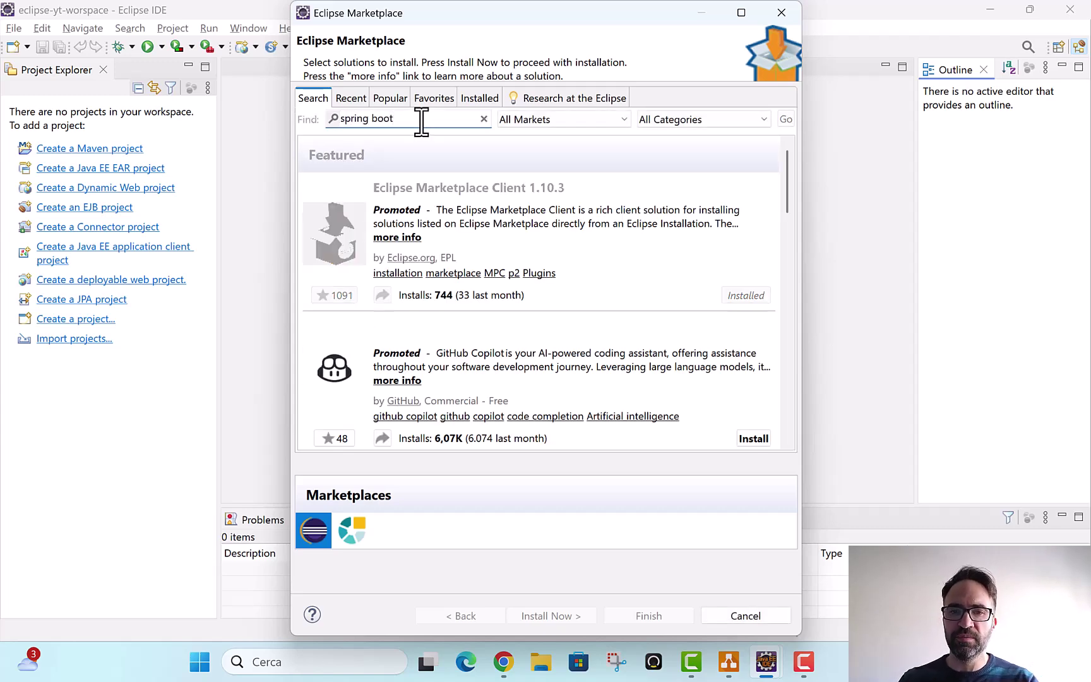
{"action": "key", "text": "Return"}
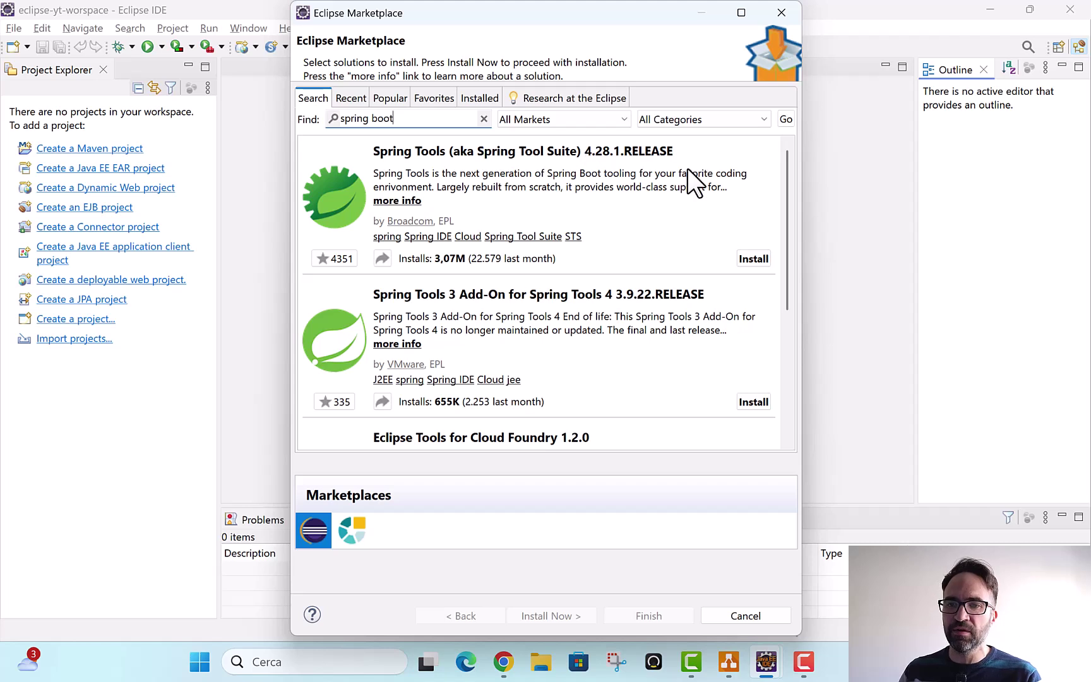
{"action": "left_click", "coordinate": [751, 258]}
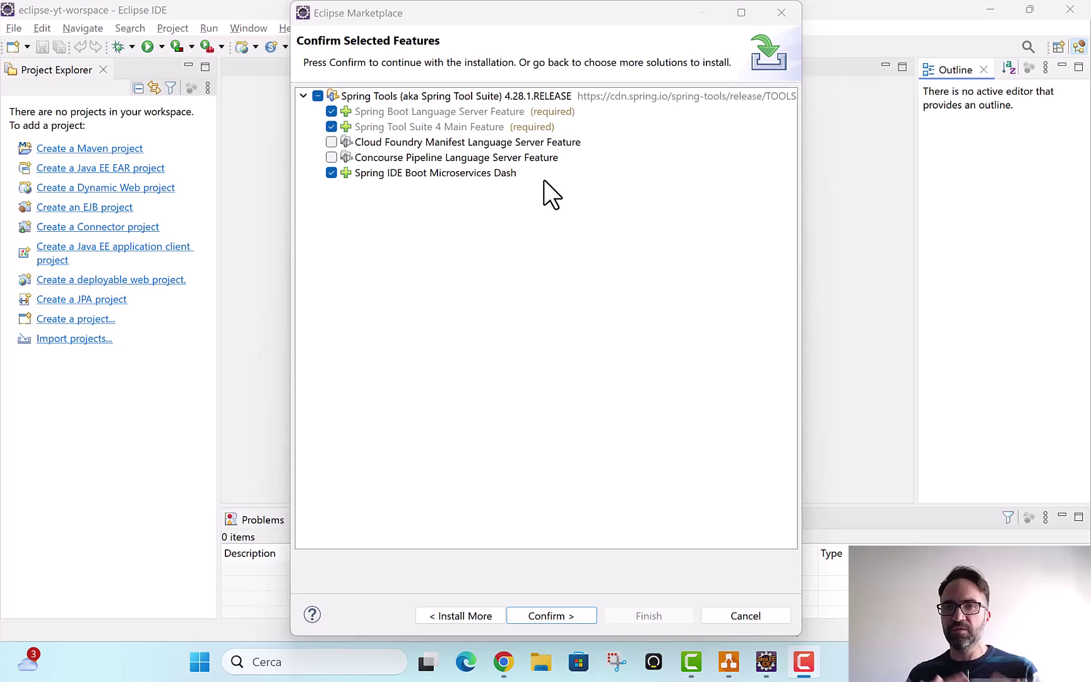
Confirm the preselected Spring Tools features, accept the license agreements, and start the installation
{"action": "left_click", "coordinate": [583, 610]}
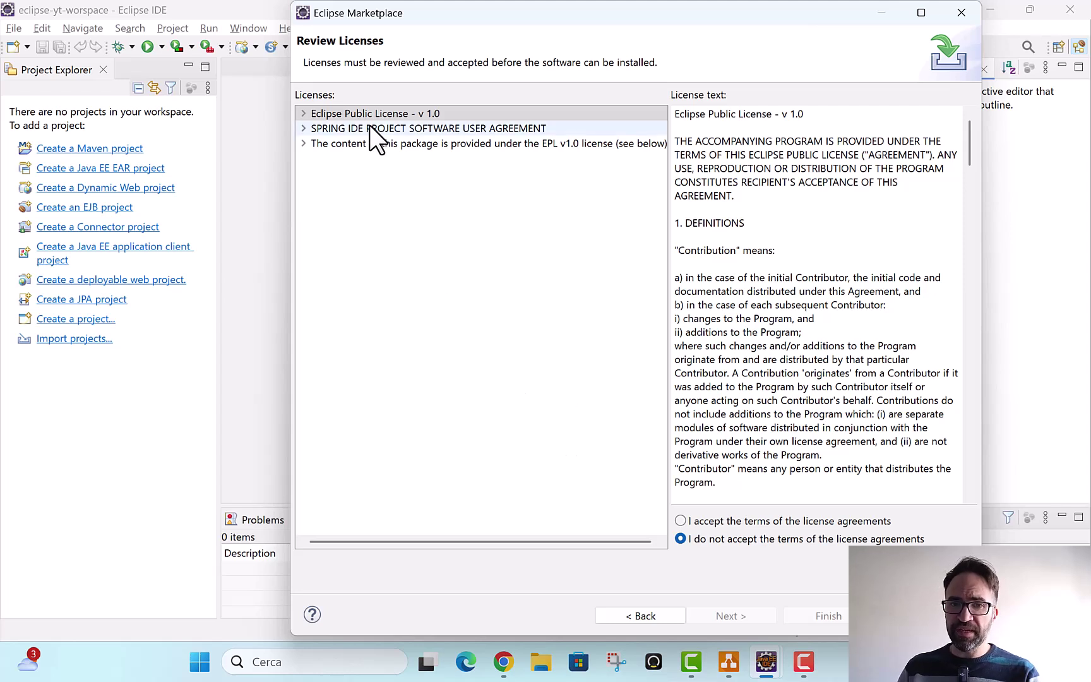
{"action": "left_click", "coordinate": [683, 520]}
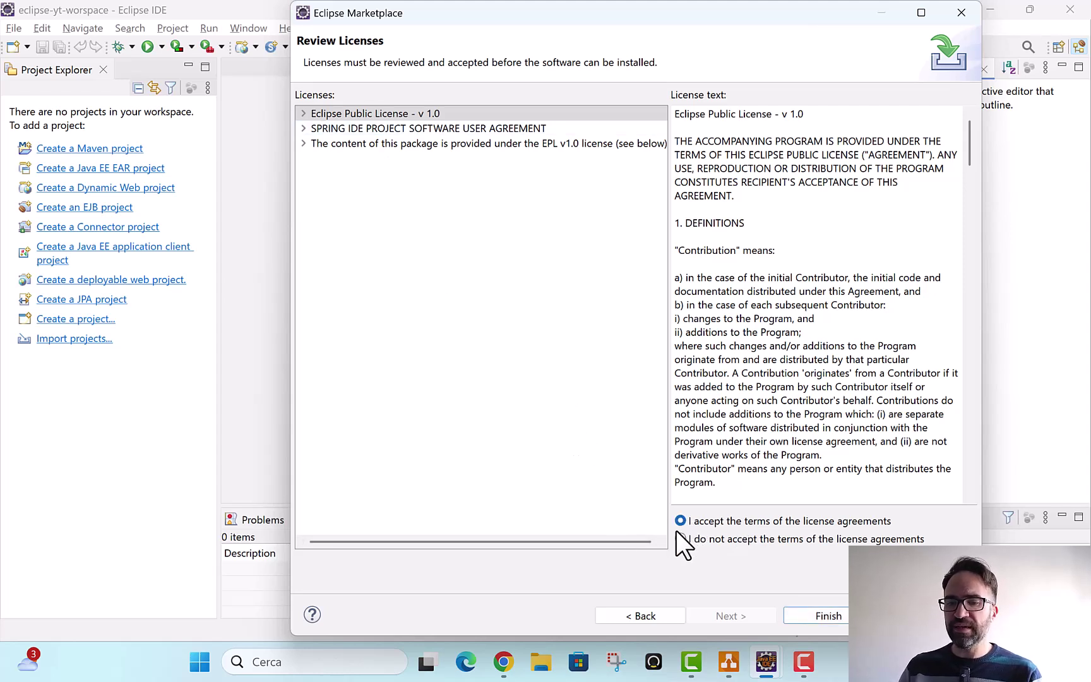
{"action": "left_click", "coordinate": [828, 615]}
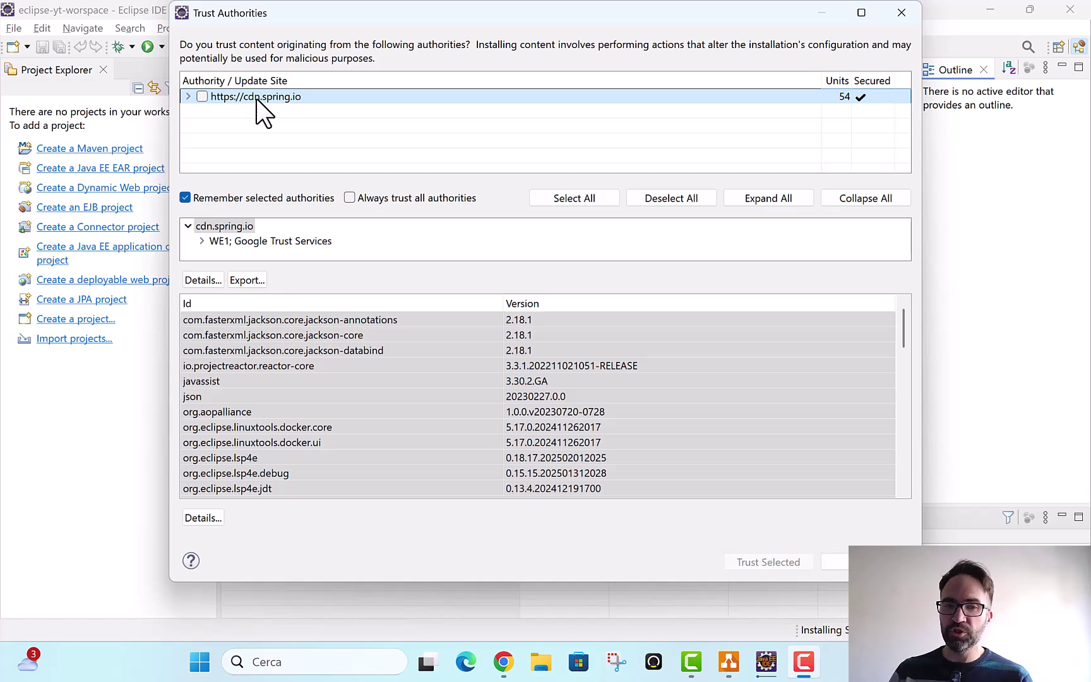
{"action": "left_click", "coordinate": [203, 96]}
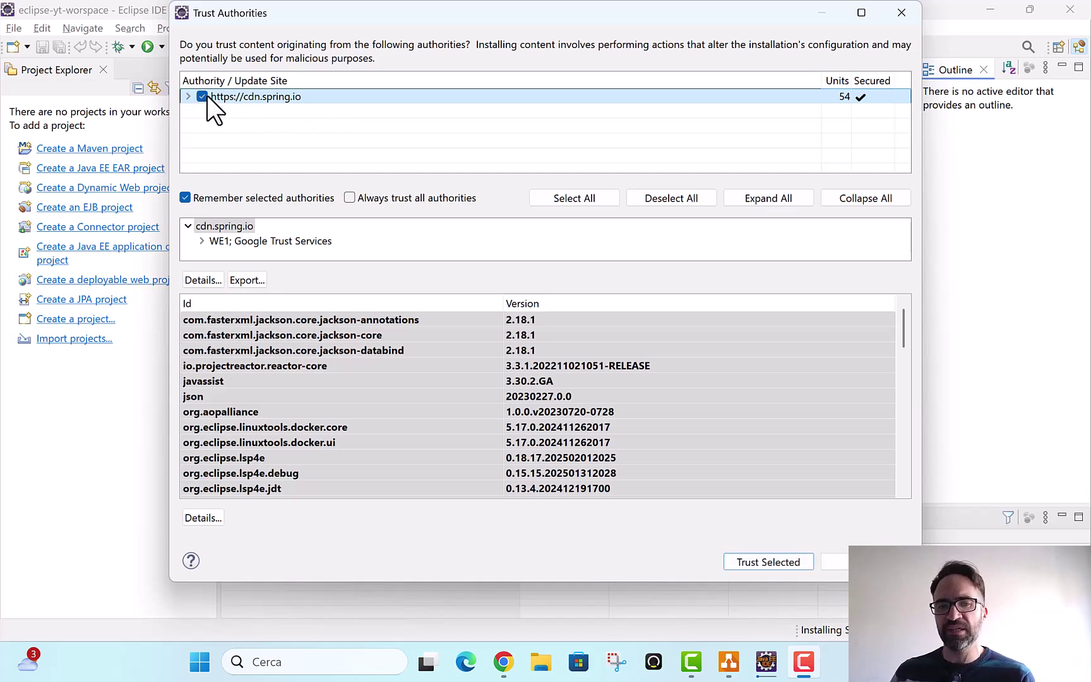
{"action": "left_click", "coordinate": [756, 557]}
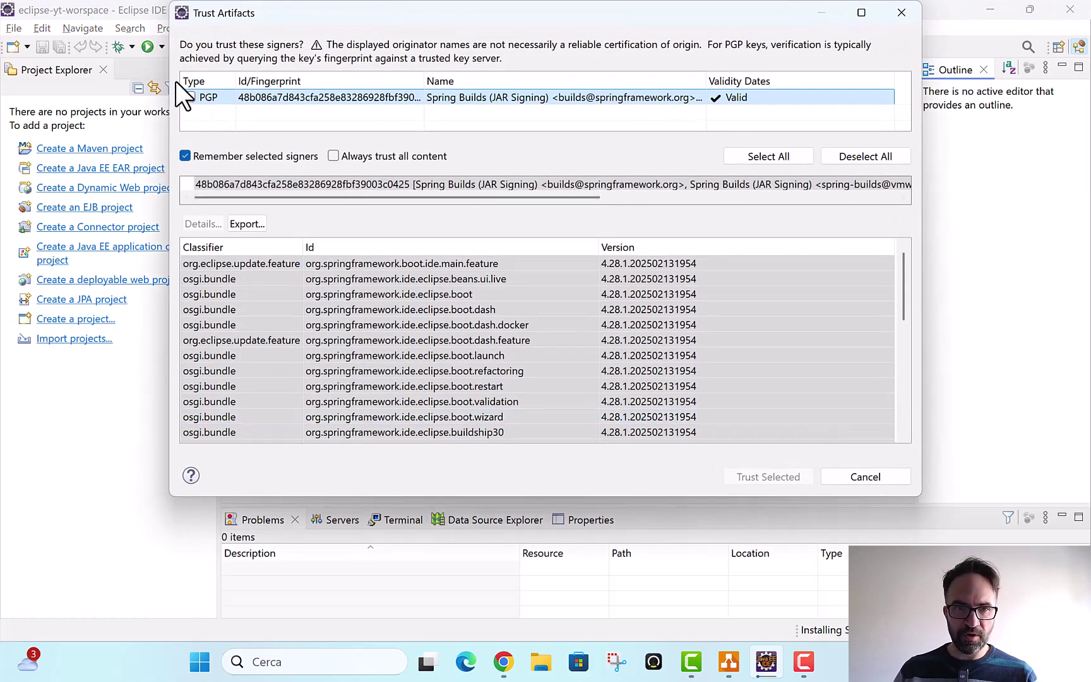
{"action": "left_click", "coordinate": [189, 98]}
{"action": "left_click", "coordinate": [765, 475]}
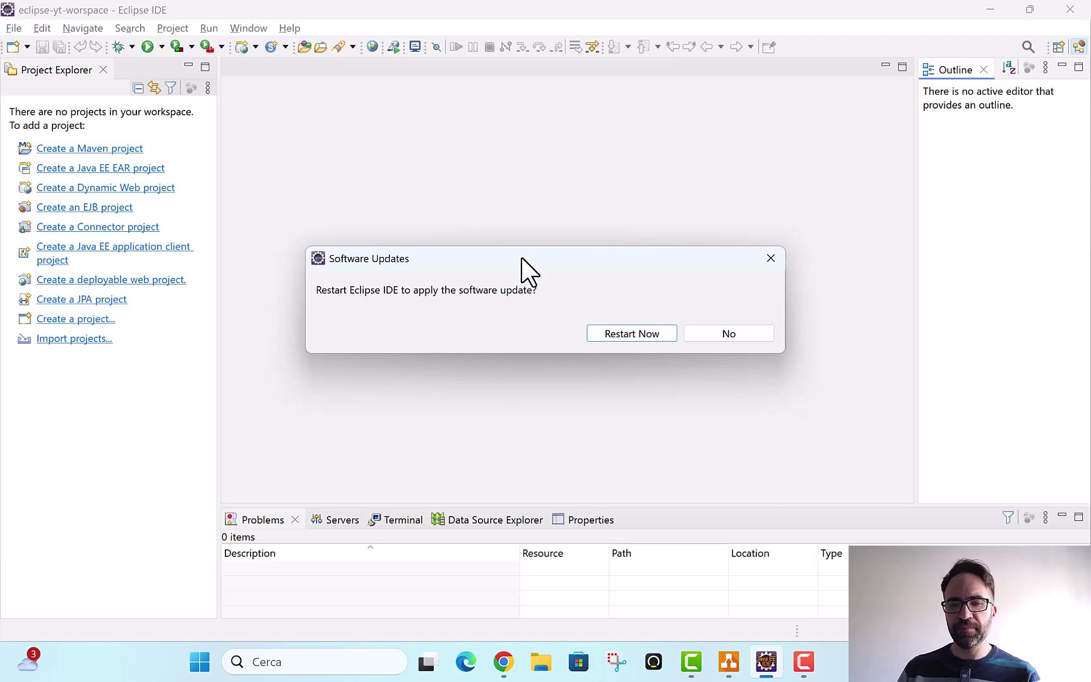
{"action": "left_click", "coordinate": [636, 334]}
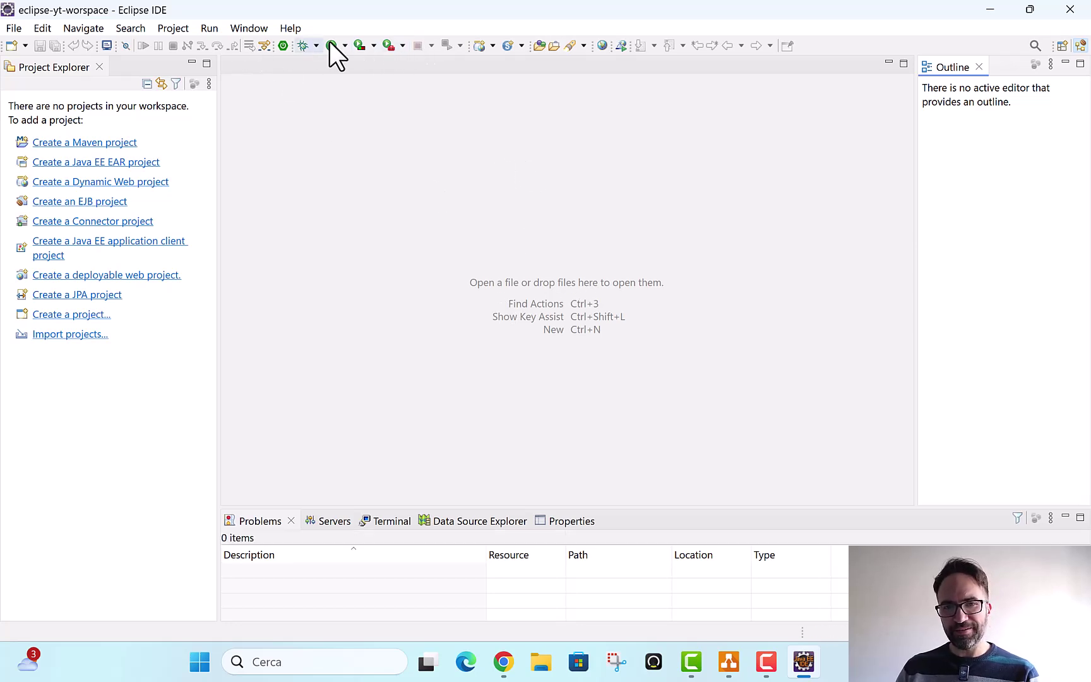
Open the Boot Dashboard view added by Spring Tools for a brief look and close it again
{"action": "left_click", "coordinate": [283, 46]}
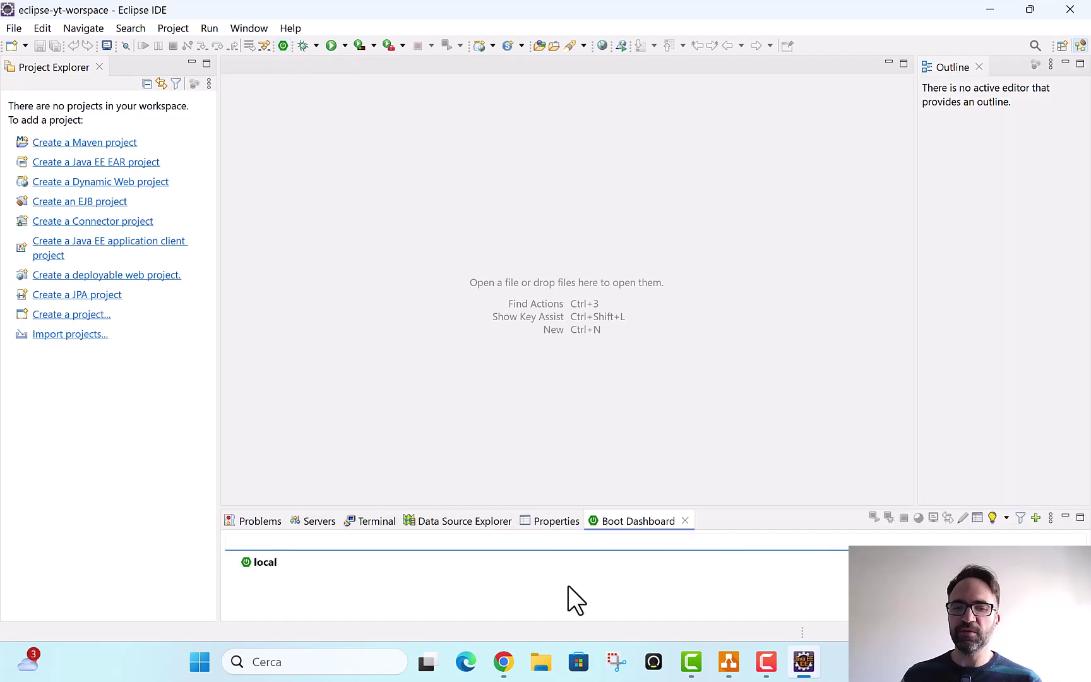
{"action": "left_click", "coordinate": [685, 521]}
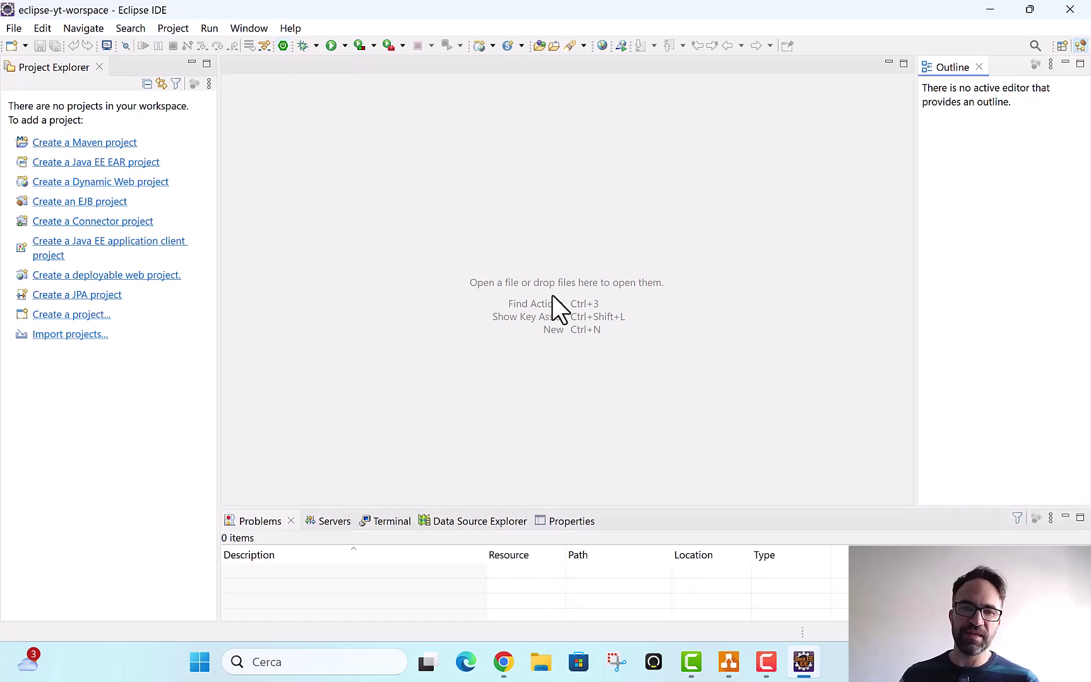